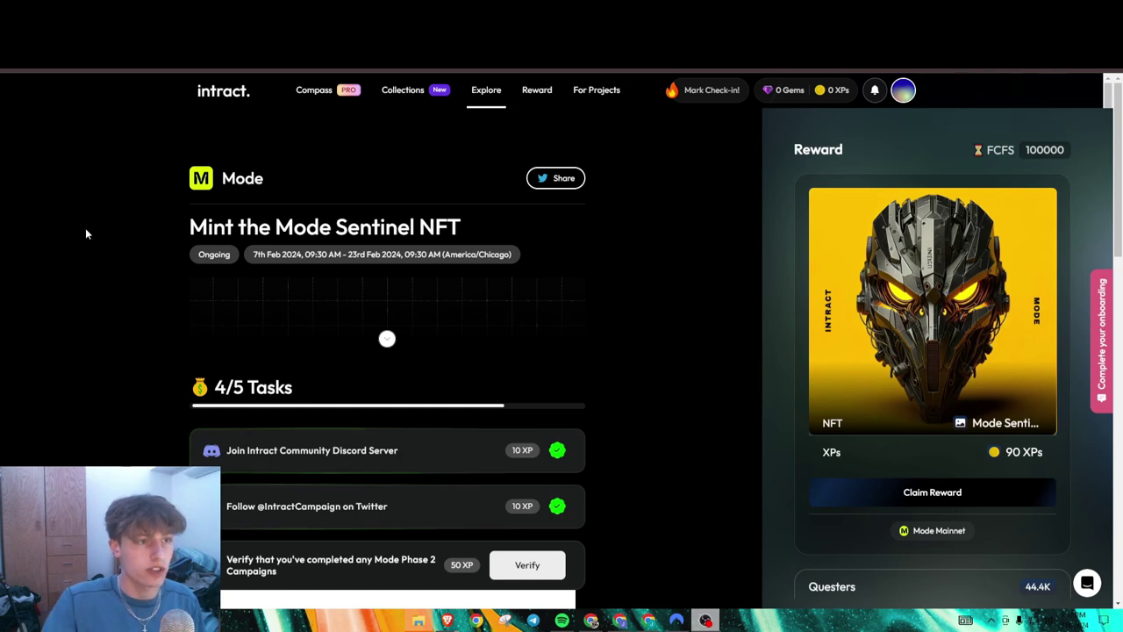
Step: Review the tasks of the Mint the Mode Sentinel NFT quest, including its list of Mode Phase 2 campaigns
scroll(128, 195, "down", 2)
scroll(125, 197, "up", 2)
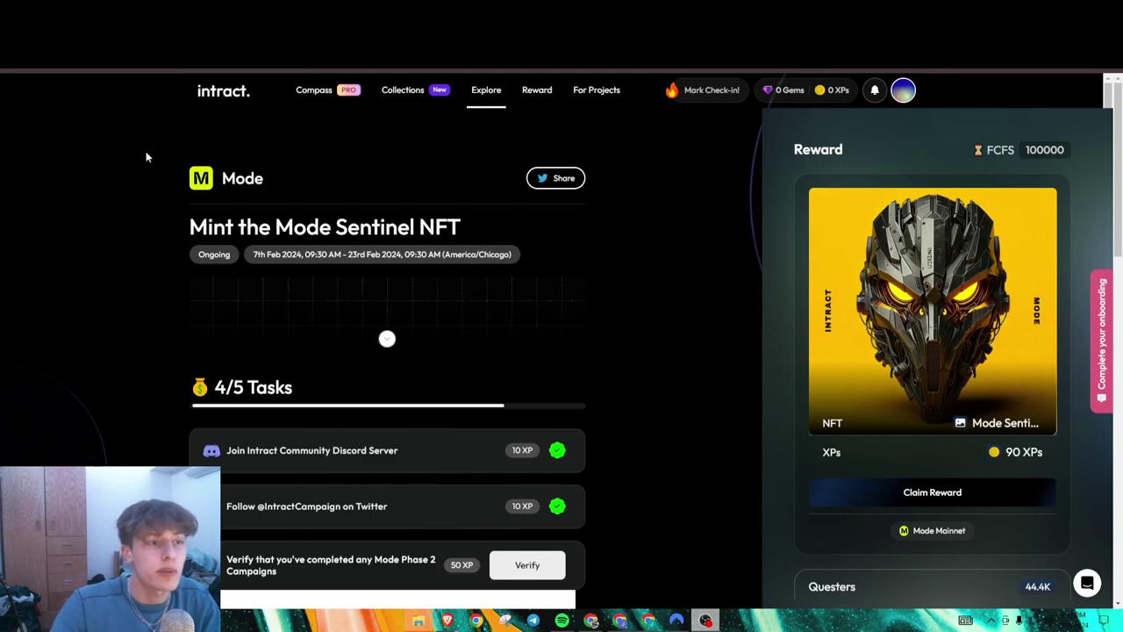
scroll(146, 155, "down", 1)
scroll(145, 157, "down", 2)
scroll(138, 162, "down", 3)
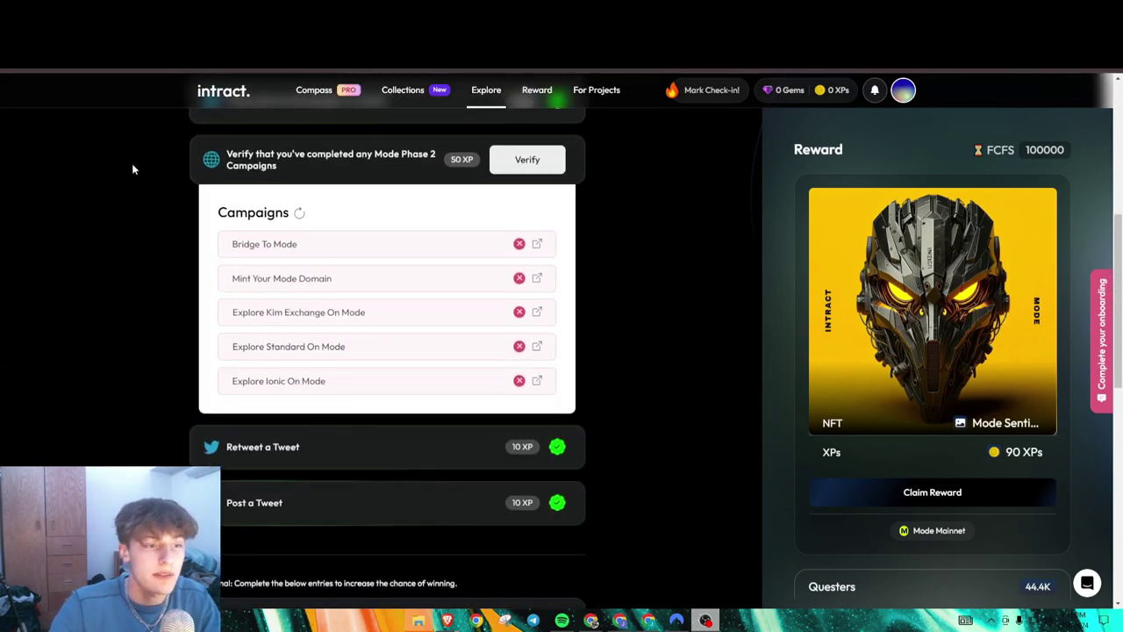
scroll(133, 176, "up", 3)
scroll(134, 184, "up", 2)
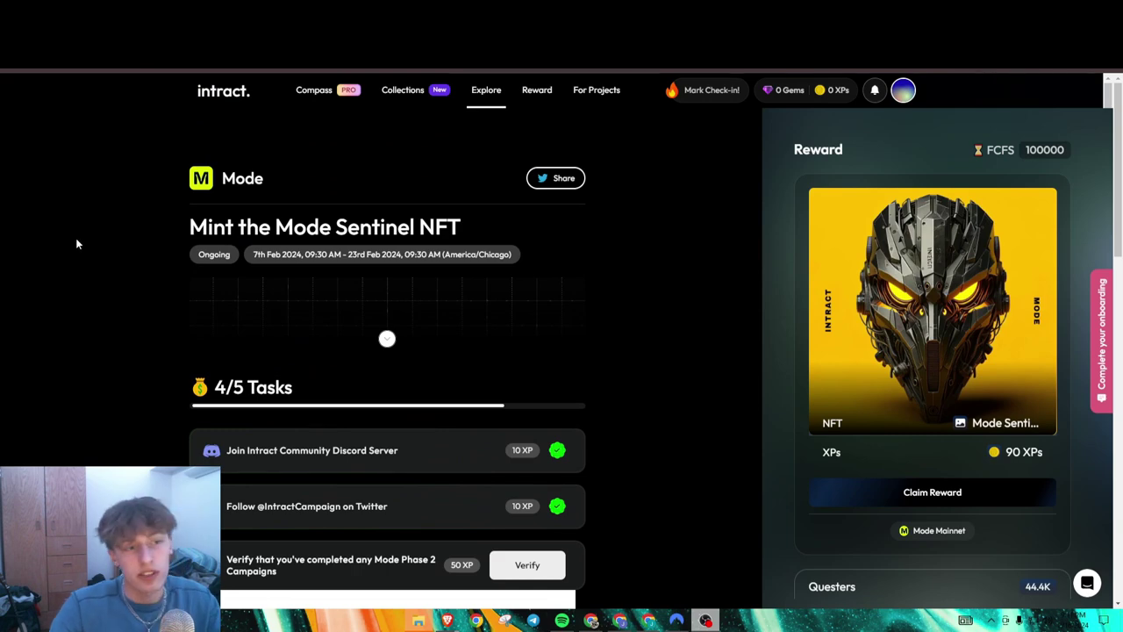
scroll(76, 243, "down", 3)
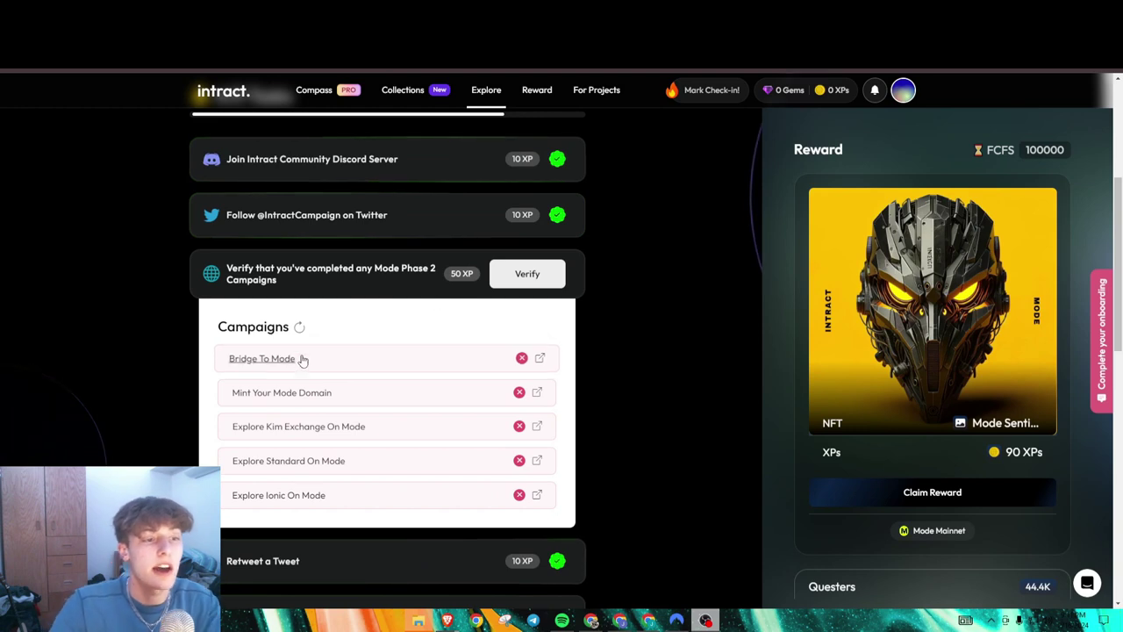
scroll(301, 358, "up", 1)
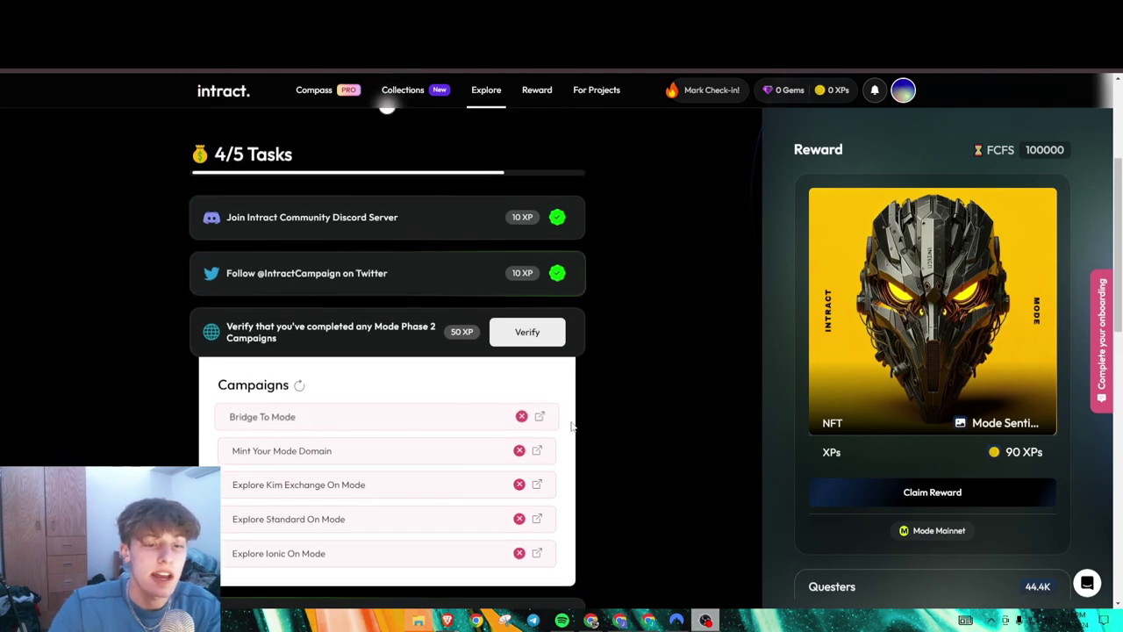
scroll(606, 414, "up", 1)
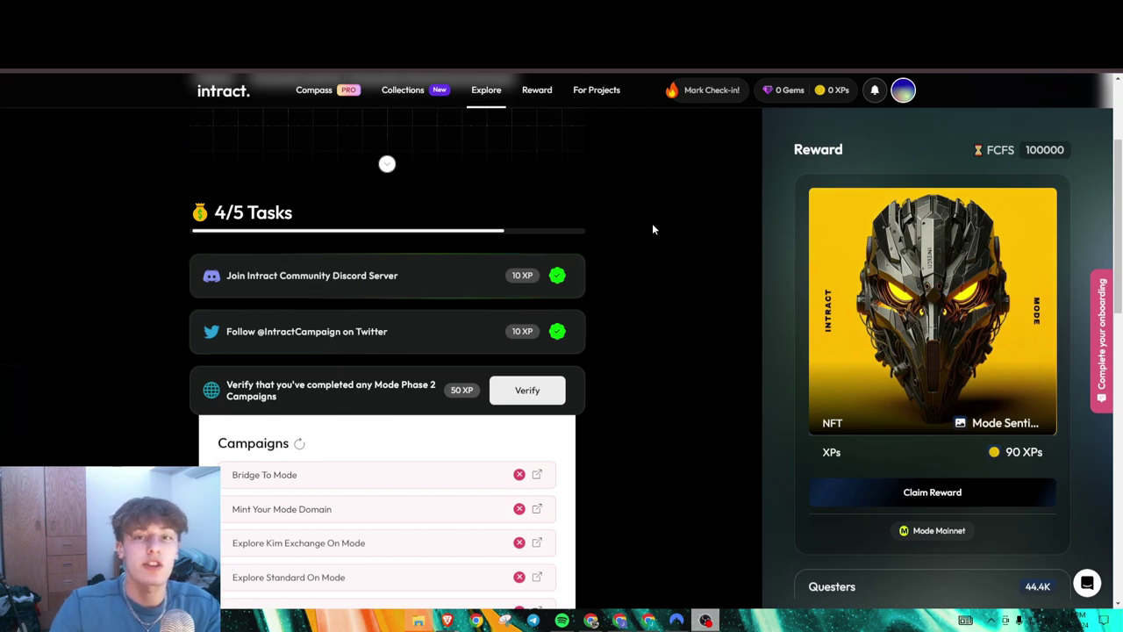
scroll(465, 241, "up", 1)
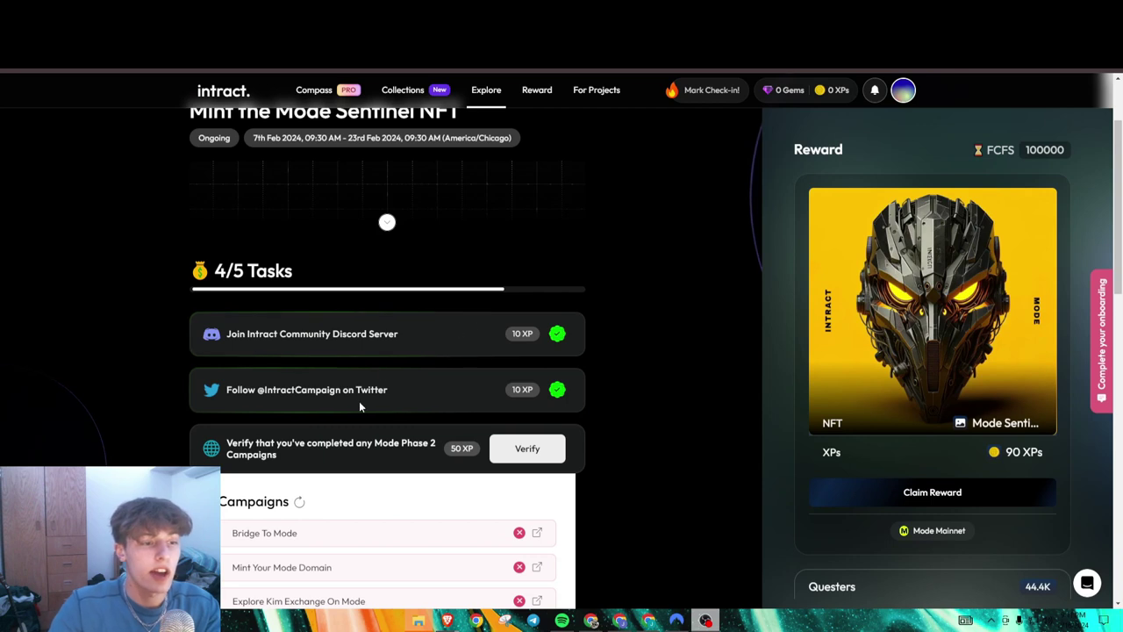
scroll(379, 393, "down", 3)
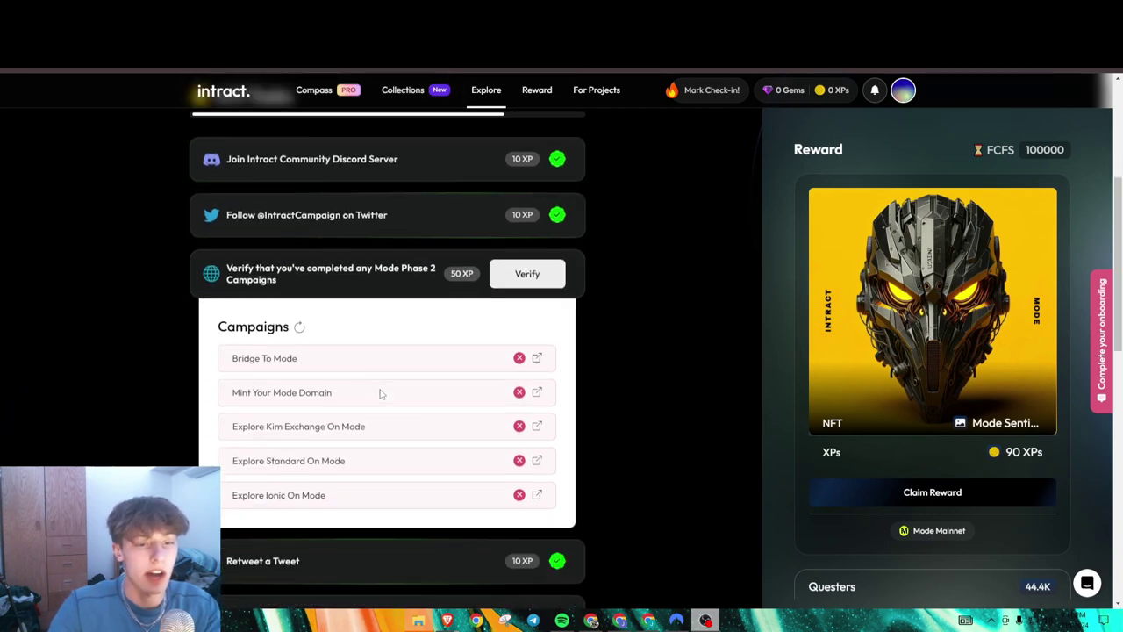
scroll(386, 393, "down", 2)
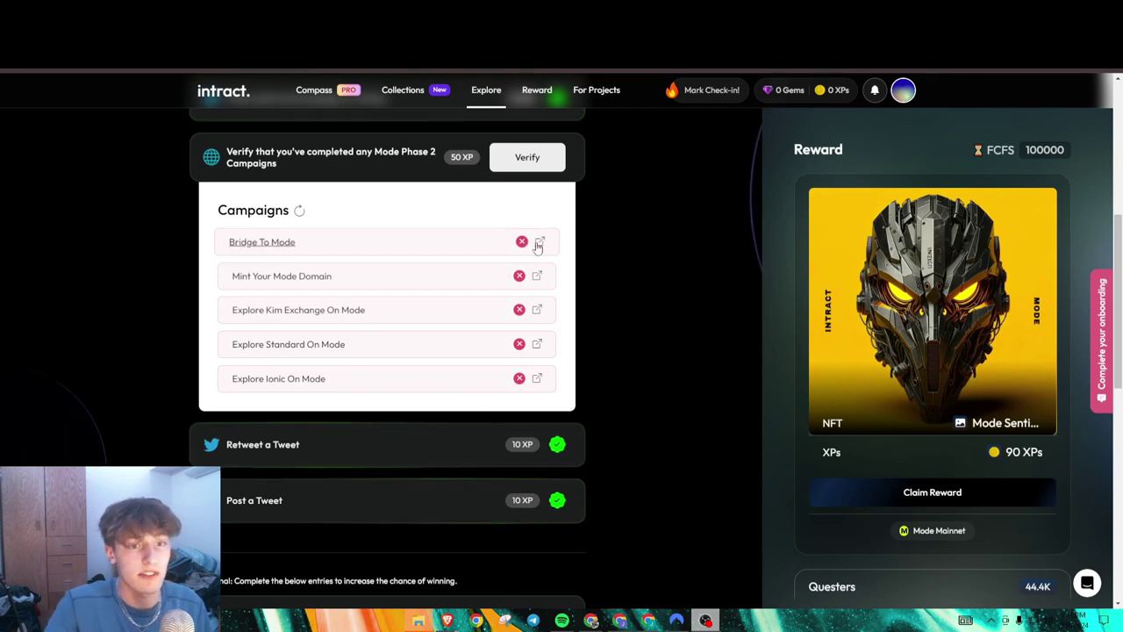
scroll(541, 245, "up", 1)
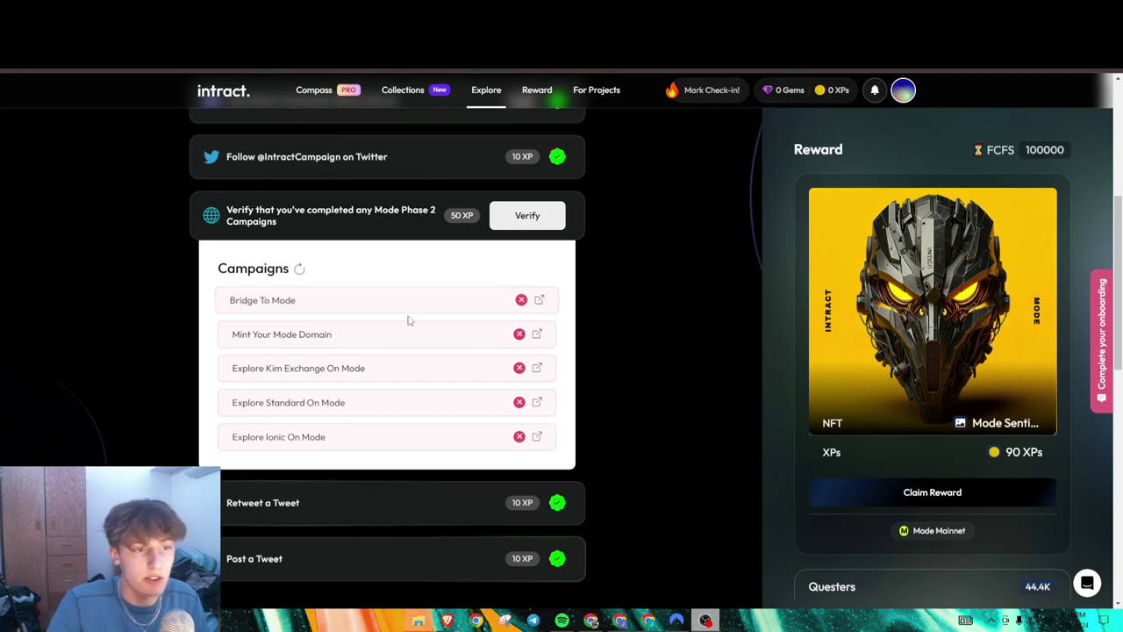
scroll(411, 316, "up", 1)
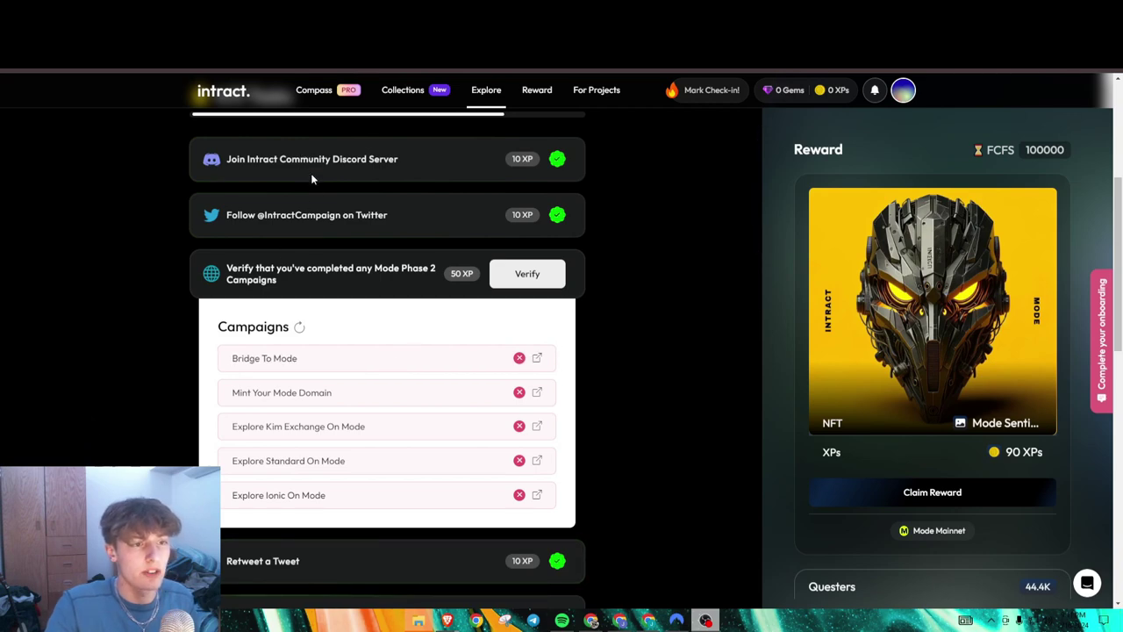
scroll(315, 171, "down", 2)
scroll(304, 394, "up", 4)
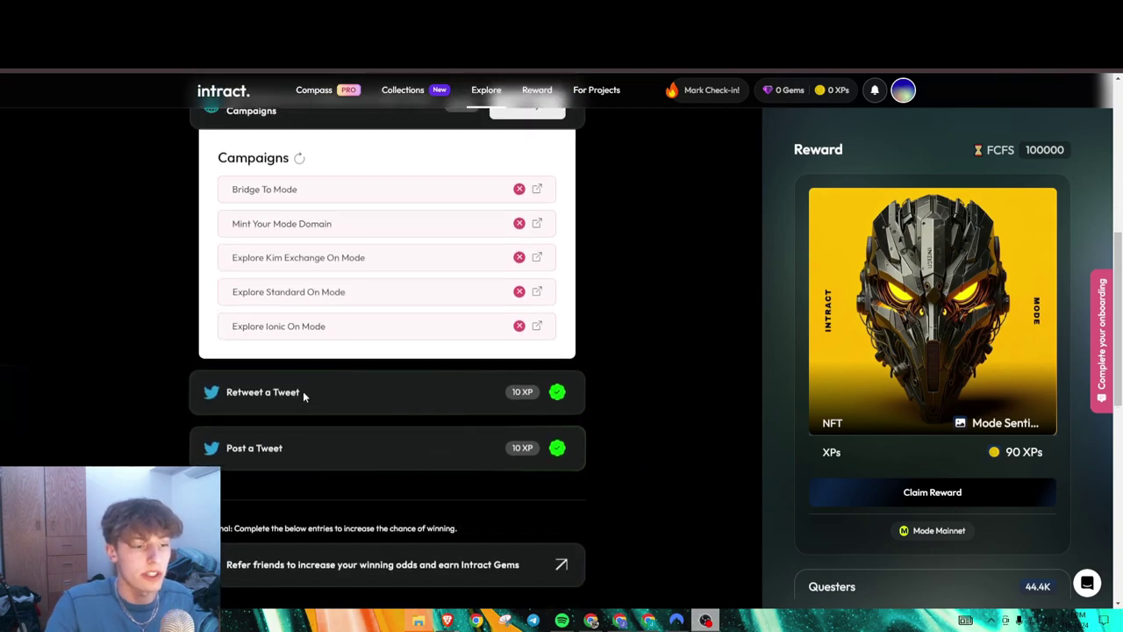
Step: Open the ETH bridging task of the Bridge to Mode quest and connect the MetaMask wallet on the Mode airdrop site
scroll(323, 357, "down", 3)
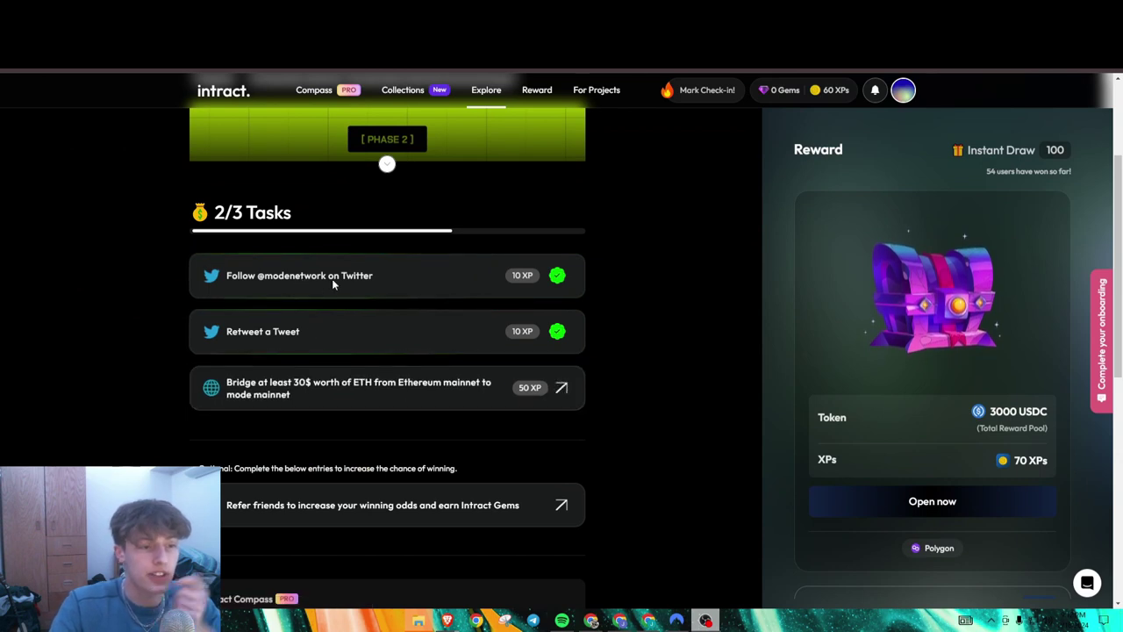
scroll(205, 332, "down", 1)
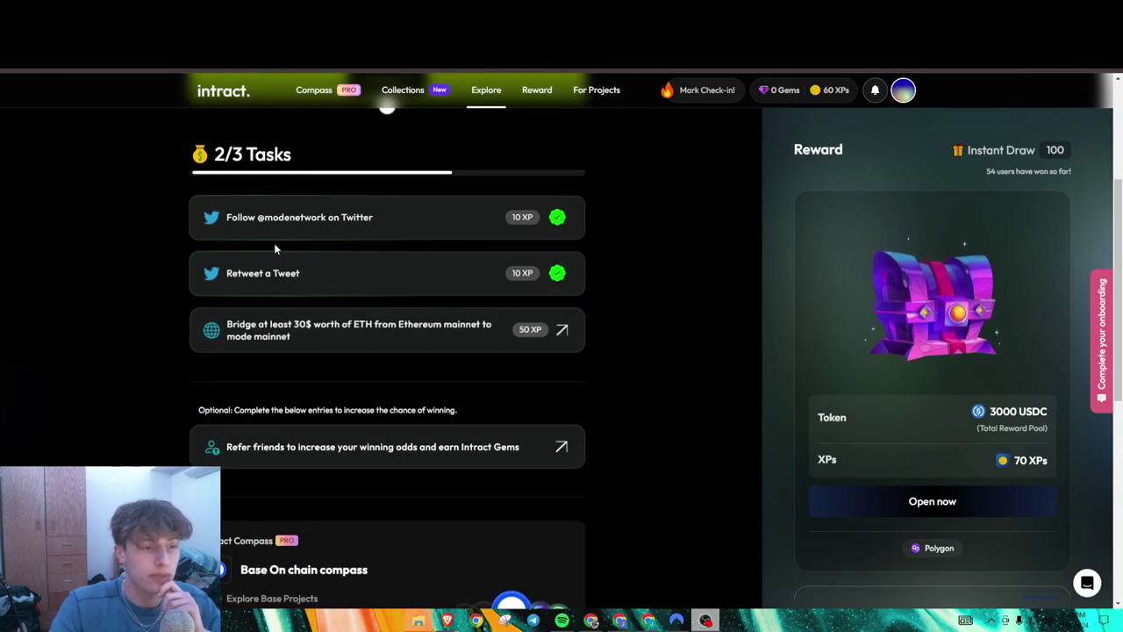
left_click(484, 329)
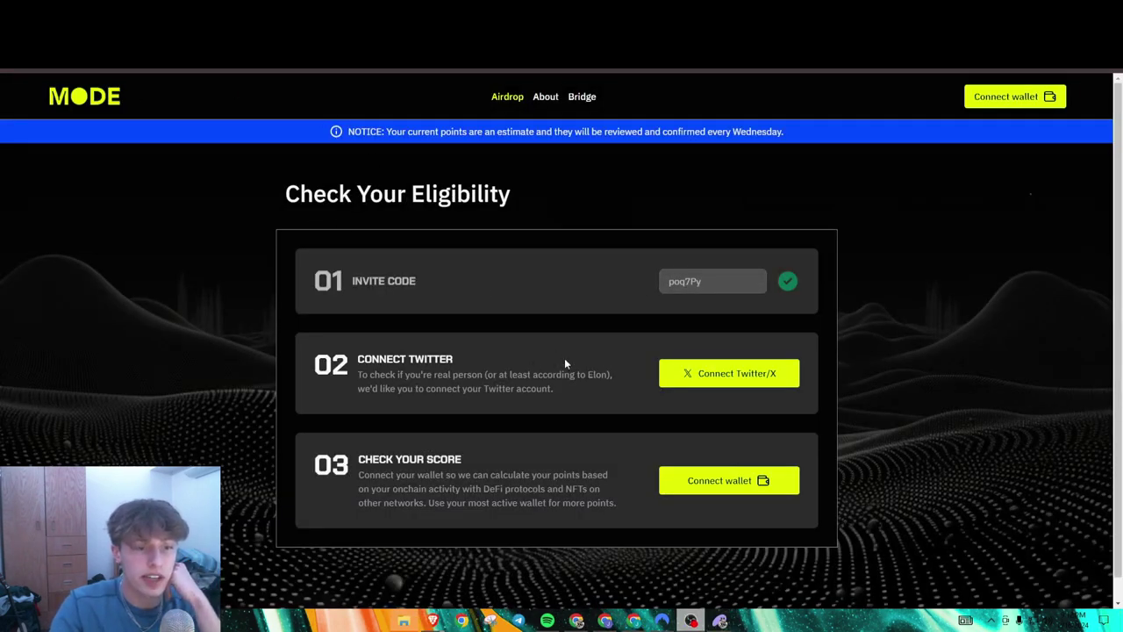
scroll(636, 369, "down", 1)
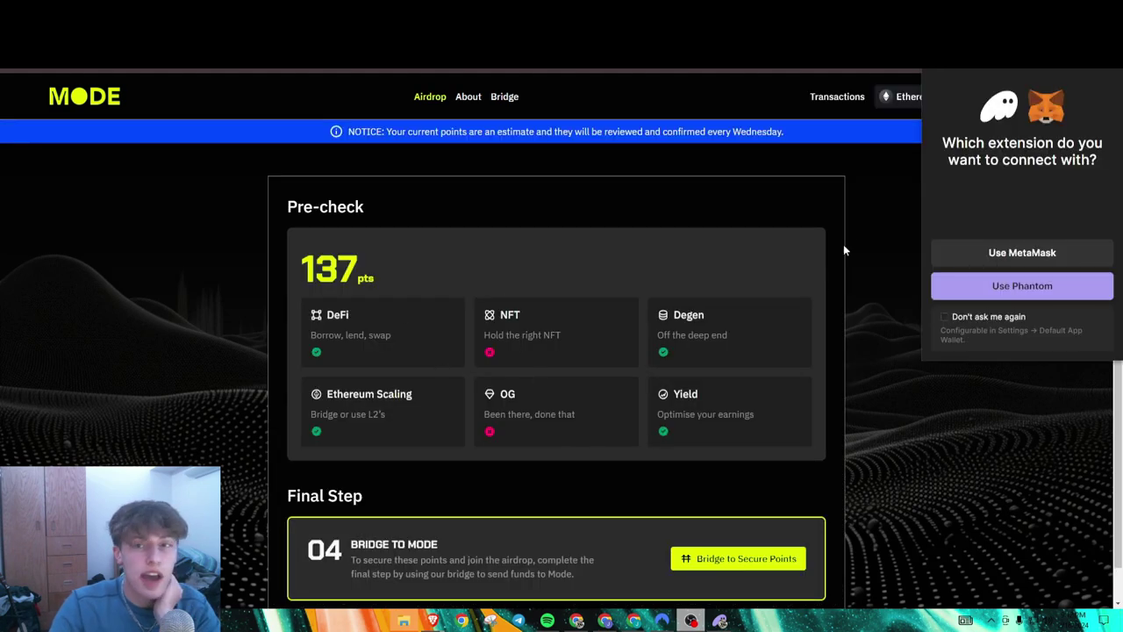
left_click(972, 254)
Step: Examine the airdrop pre-check's points and activity categories, and glance back at the Bridge to Mode quest's tasks
scroll(709, 252, "down", 1)
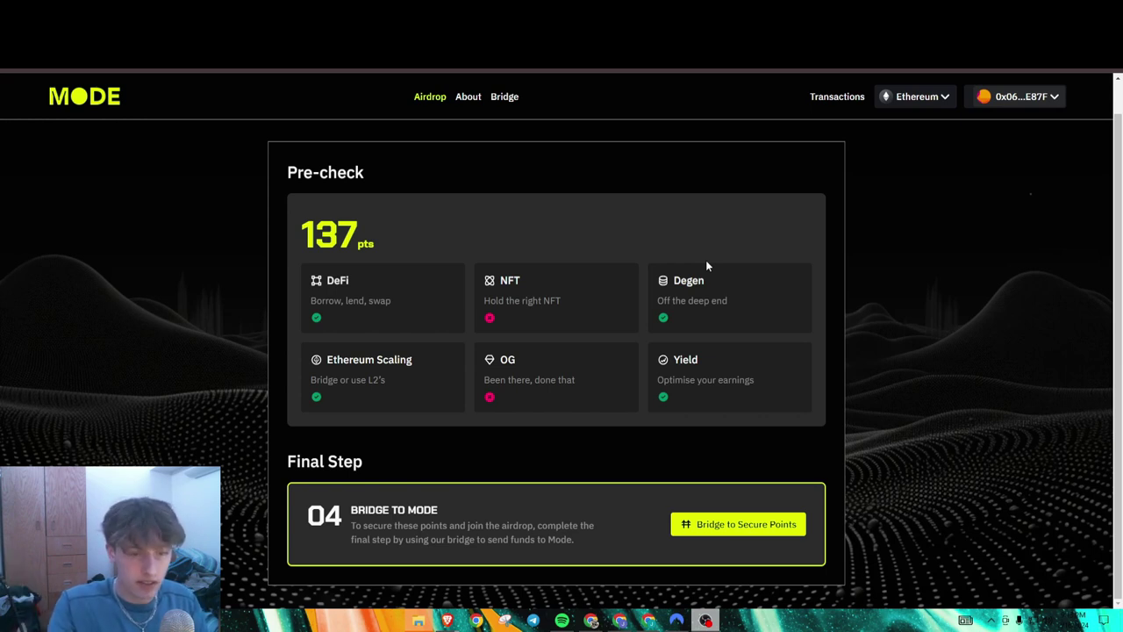
double_click(519, 379)
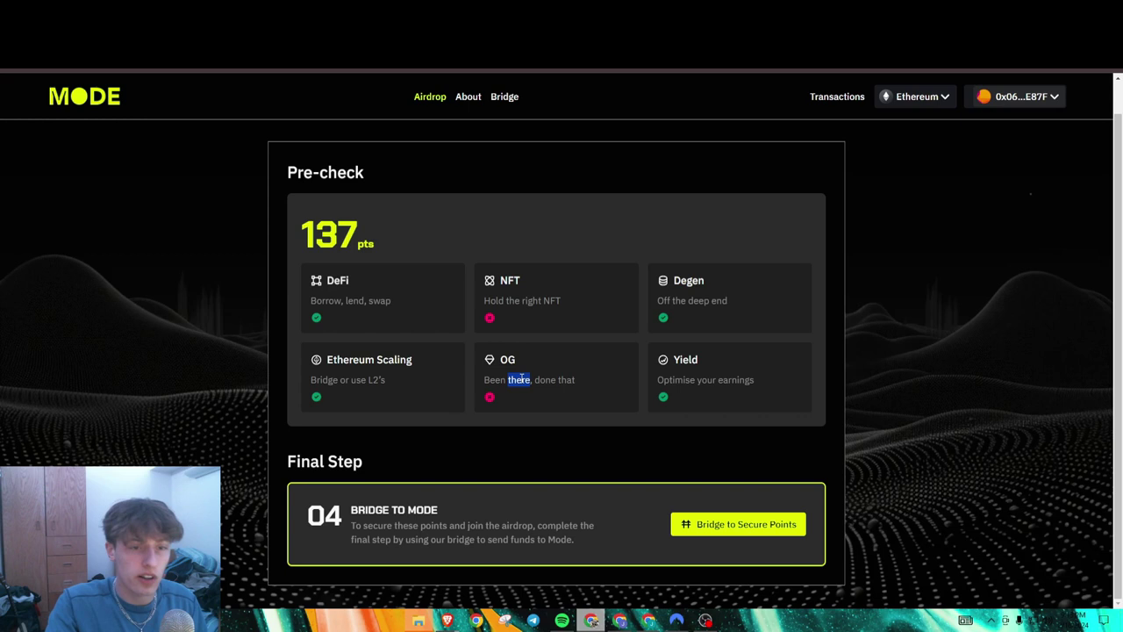
left_click_drag(656, 300, 714, 300)
left_click(405, 287)
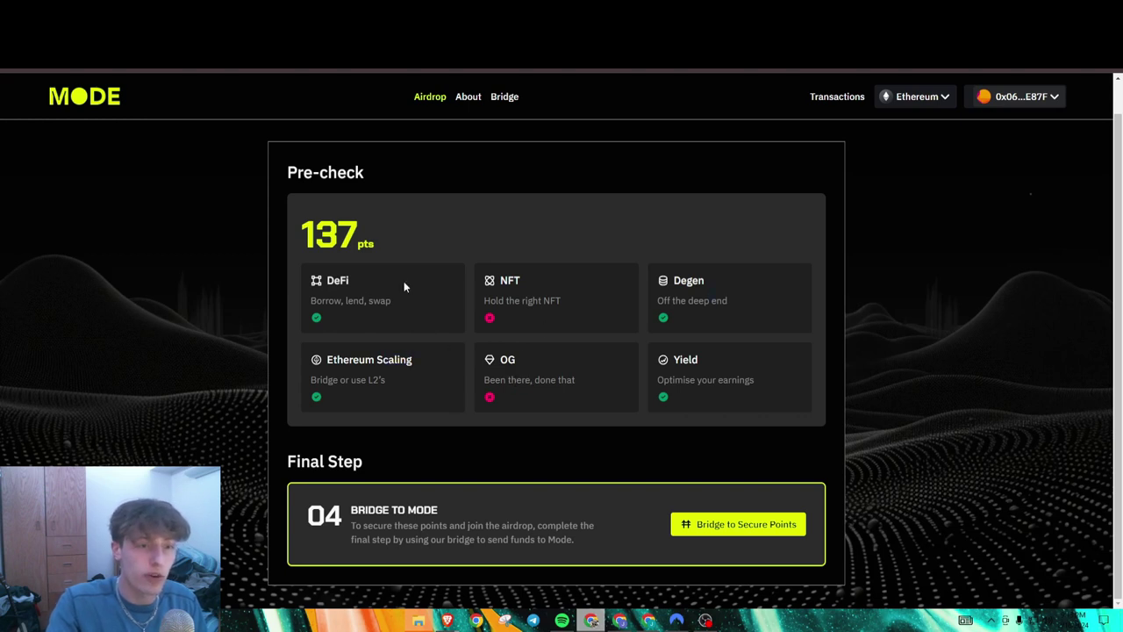
double_click(342, 235)
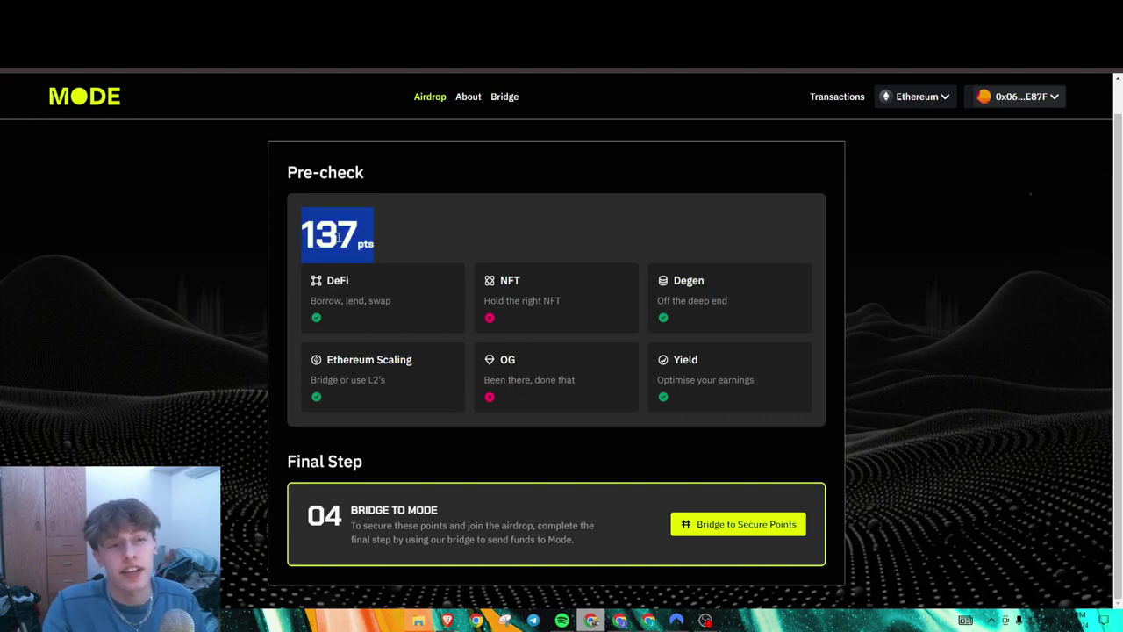
left_click(402, 238)
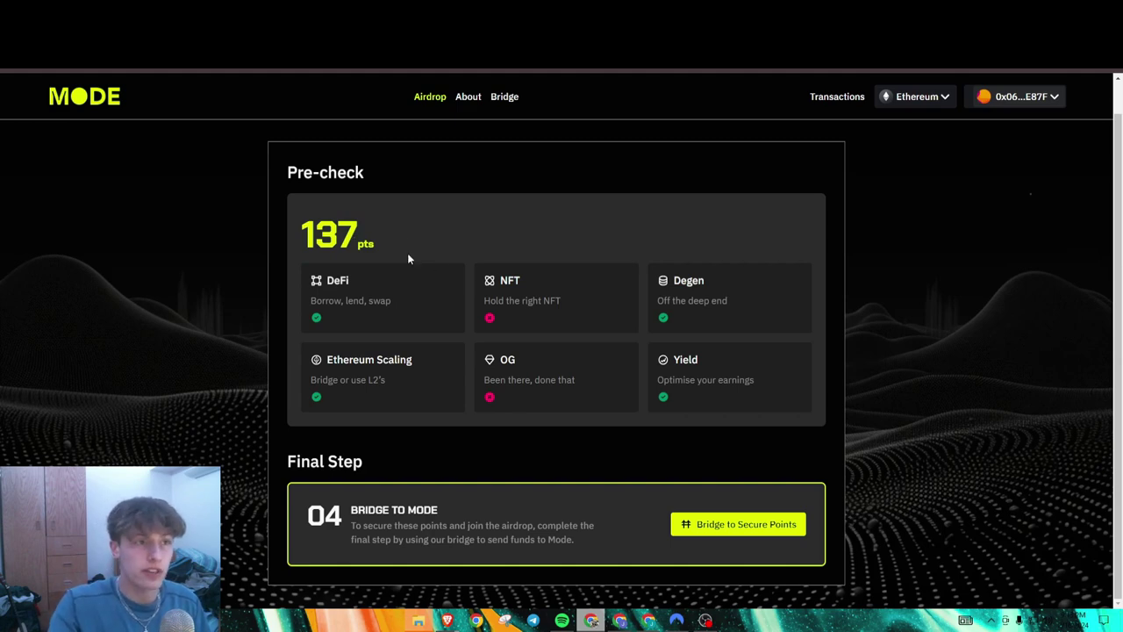
key("ctrl+Tab")
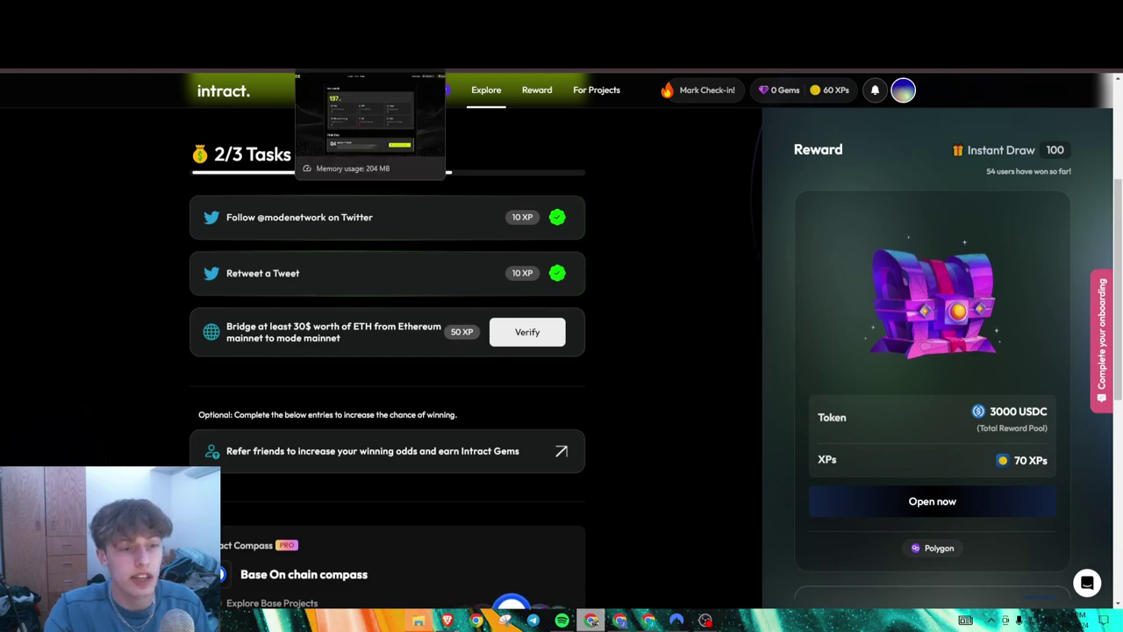
key("ctrl+shift+Tab")
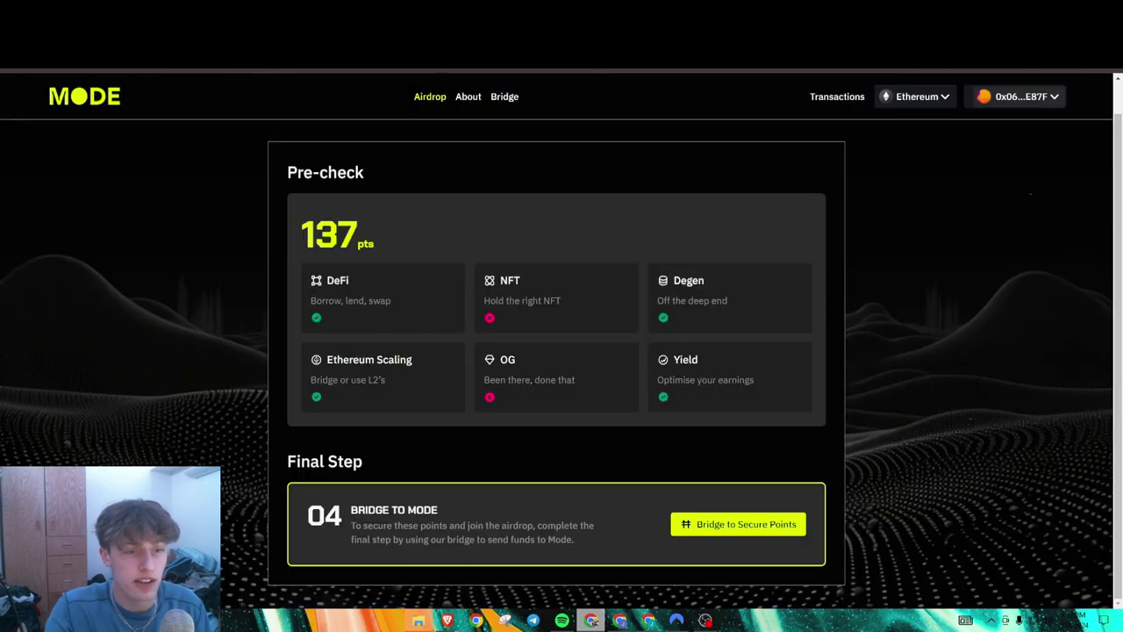
Step: Bridge .08 ETH from Ethereum to Mode to secure the airdrop points, approving the transaction in MetaMask
left_click(730, 530)
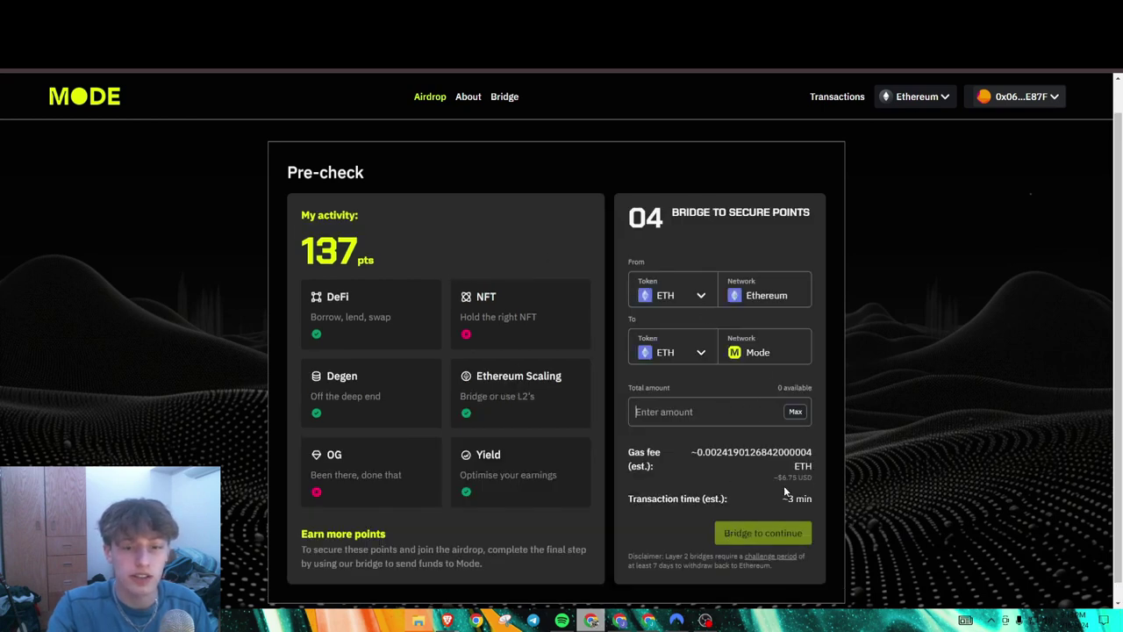
left_click(714, 411)
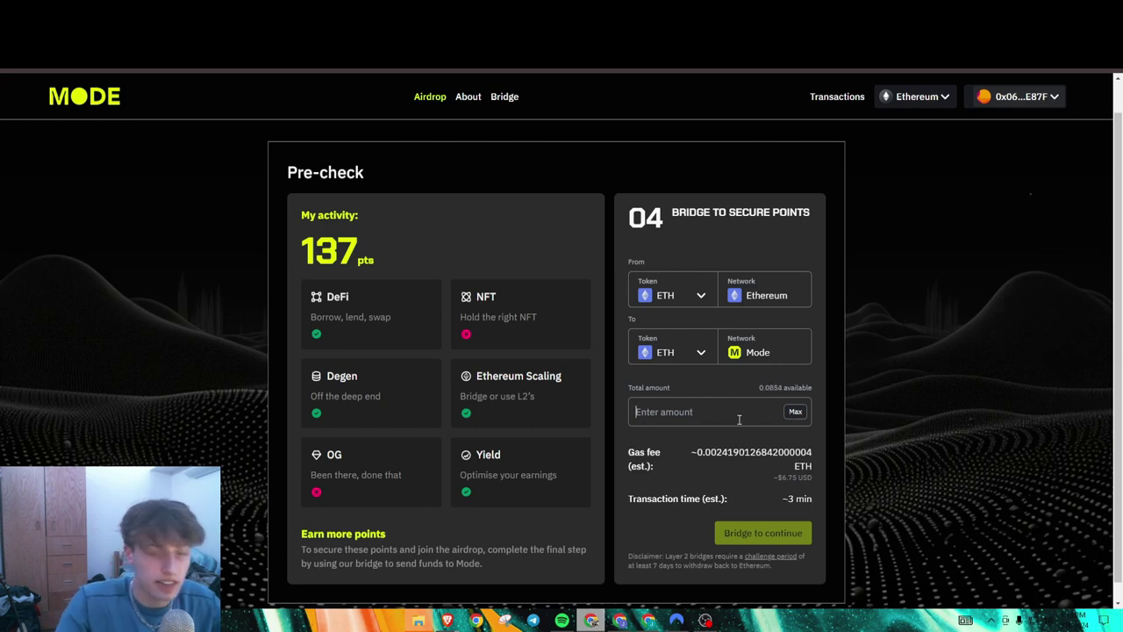
type(".")
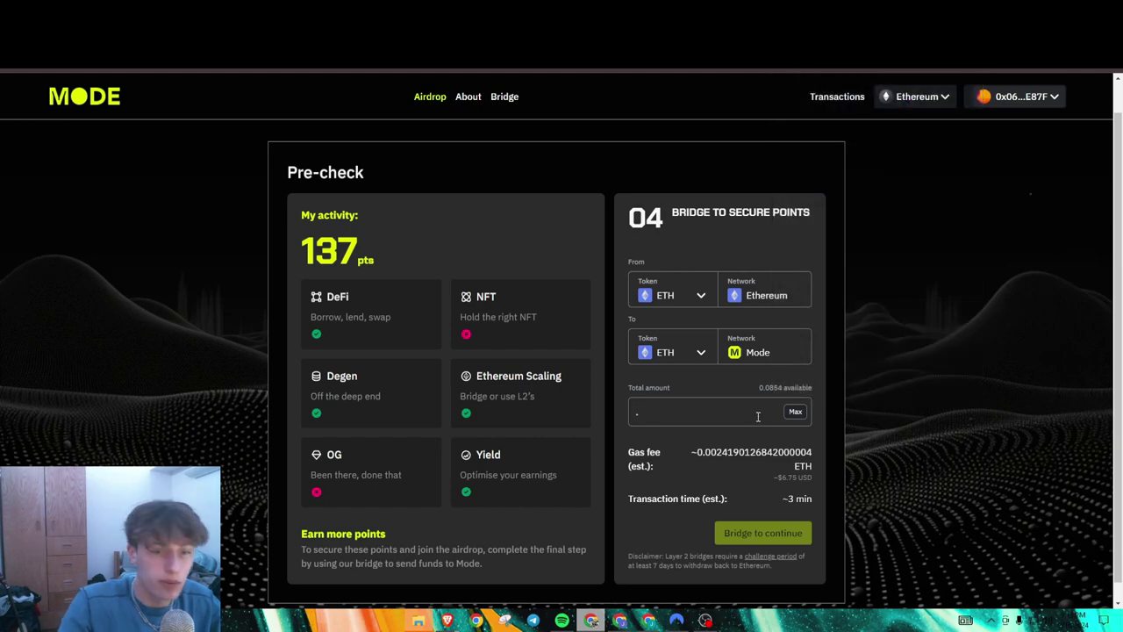
type("0")
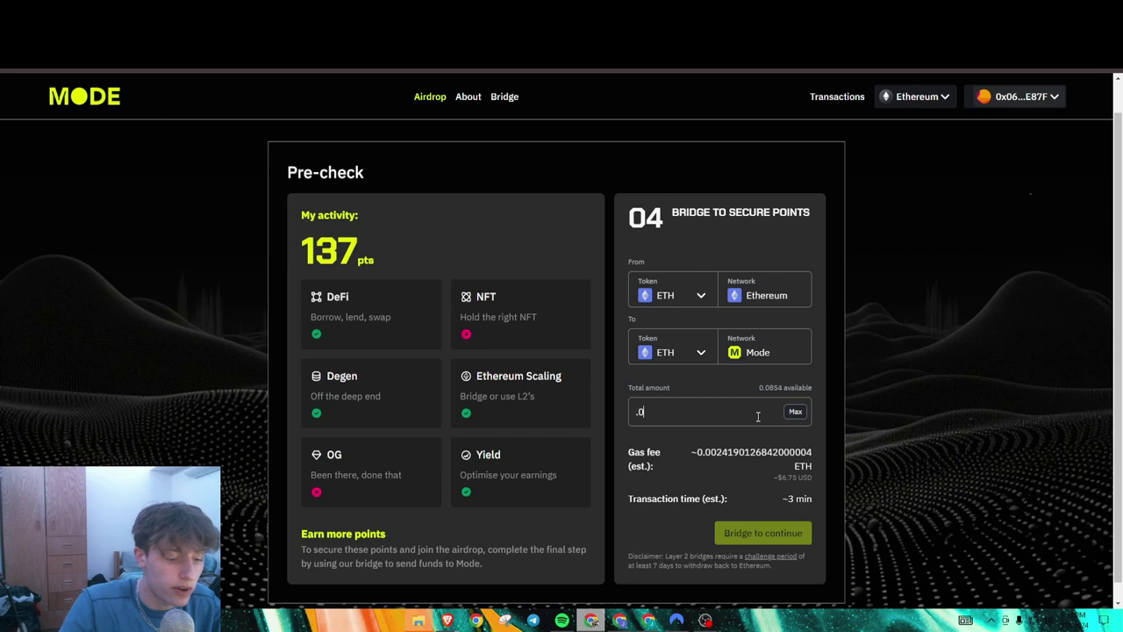
type("8")
left_click(775, 532)
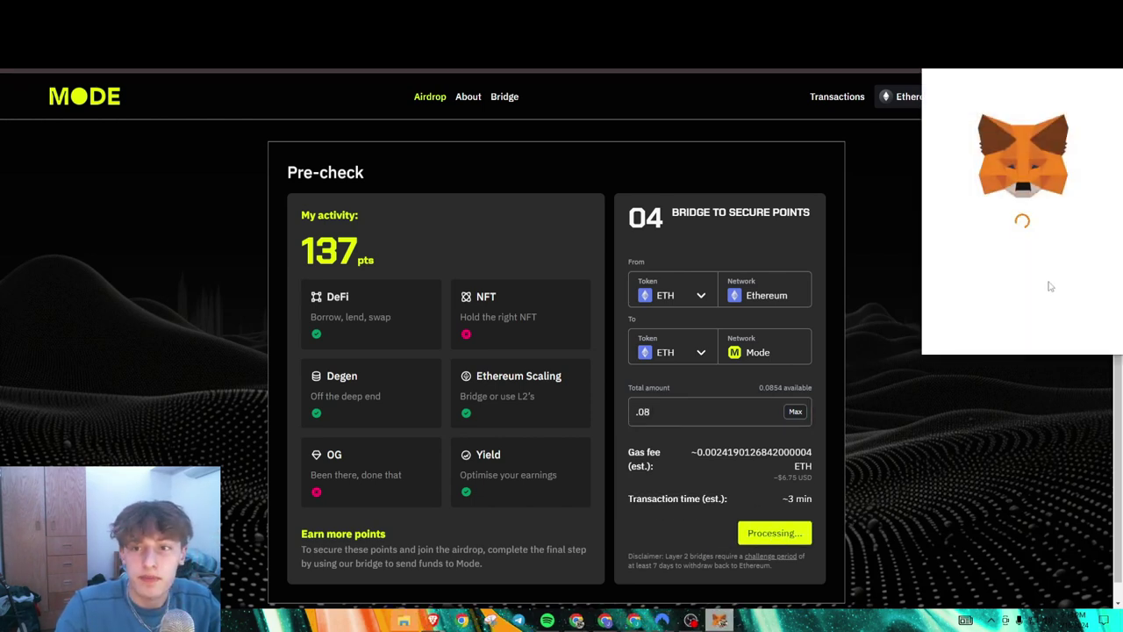
left_click(1067, 333)
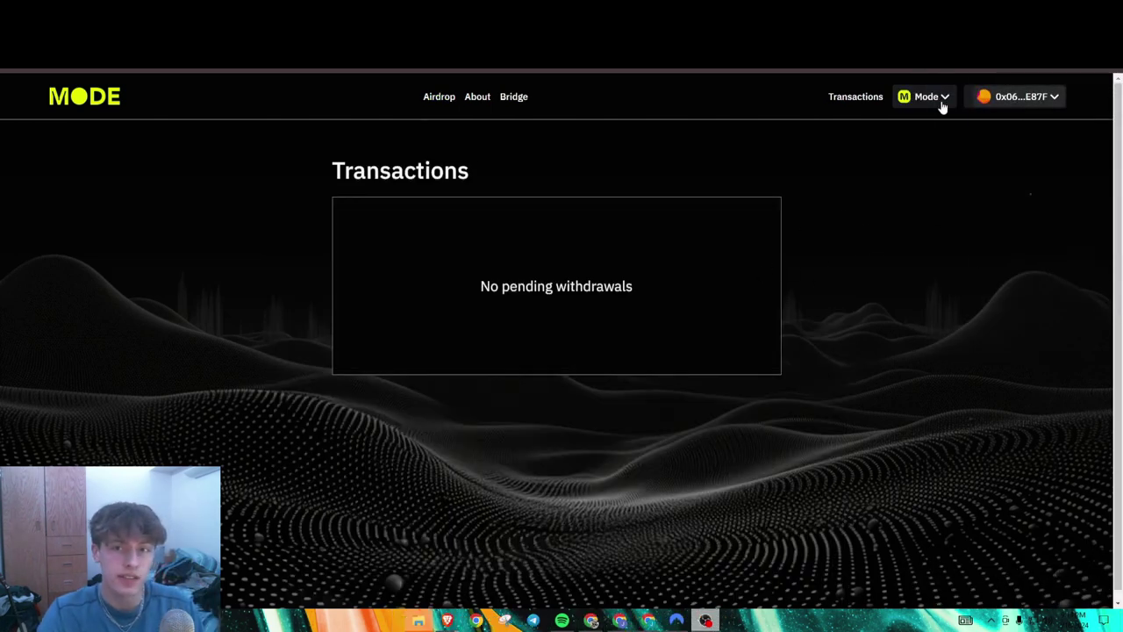
Step: Check the ETH balance in the MetaMask wallet, then close the wallet
left_click(969, 40)
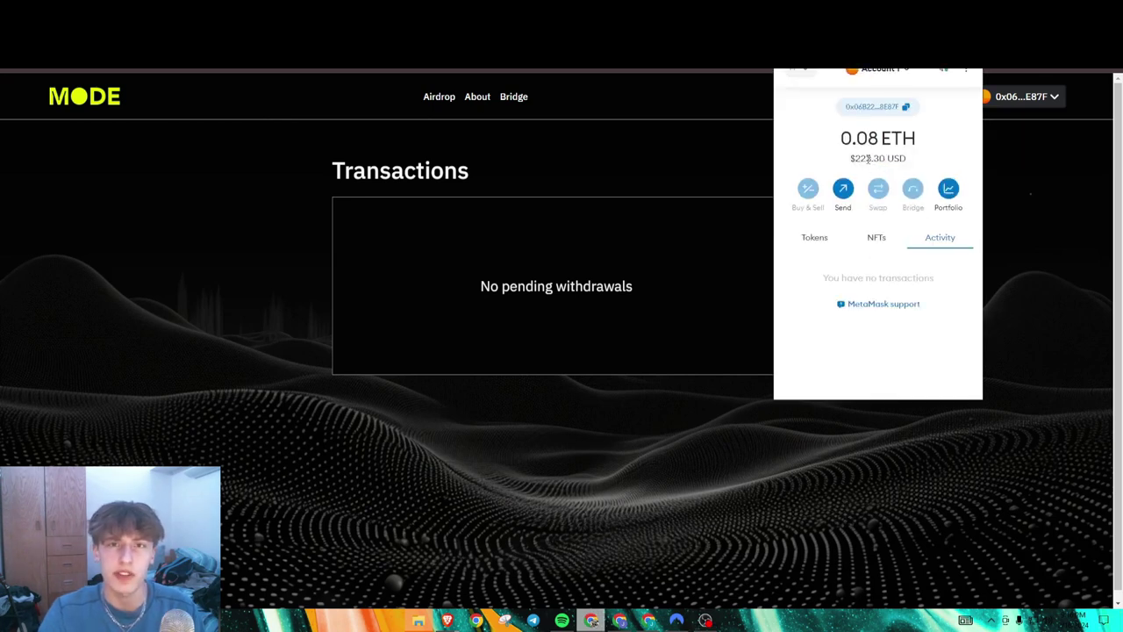
double_click(874, 138)
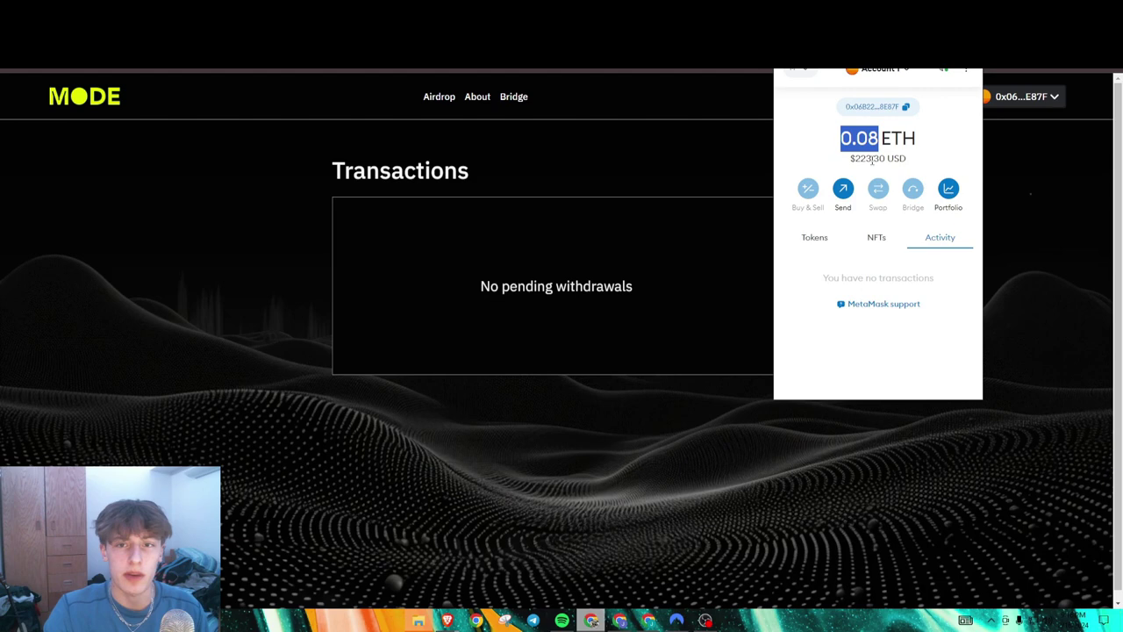
left_click(874, 140)
left_click(640, 156)
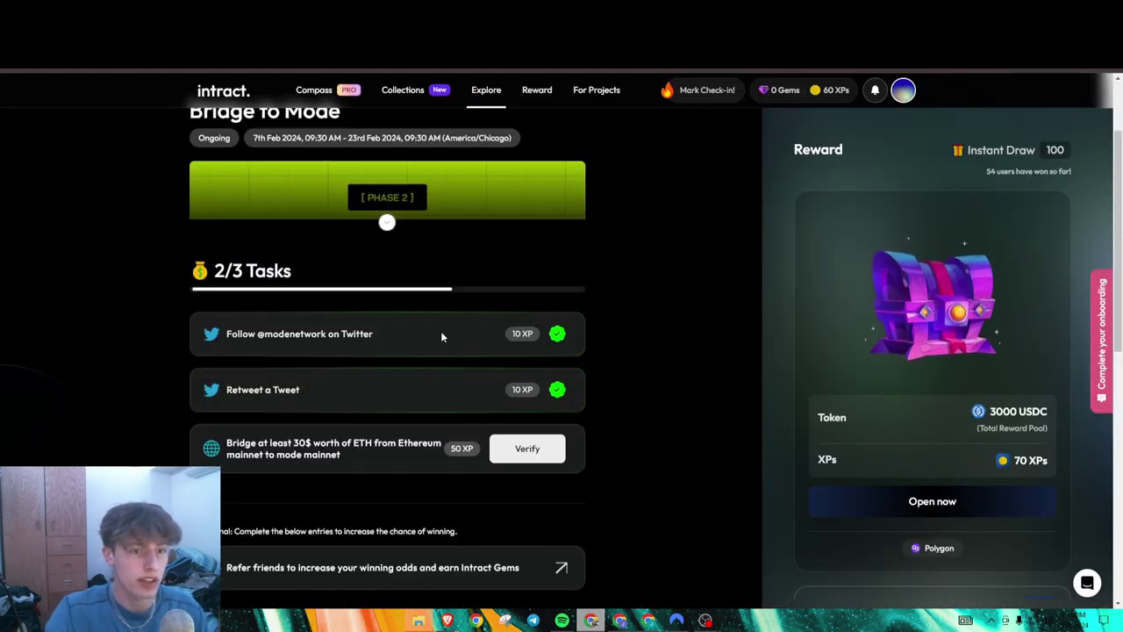
Step: Verify the bridging task of the Bridge to Mode quest on Intract and open its reward chest
left_click(527, 456)
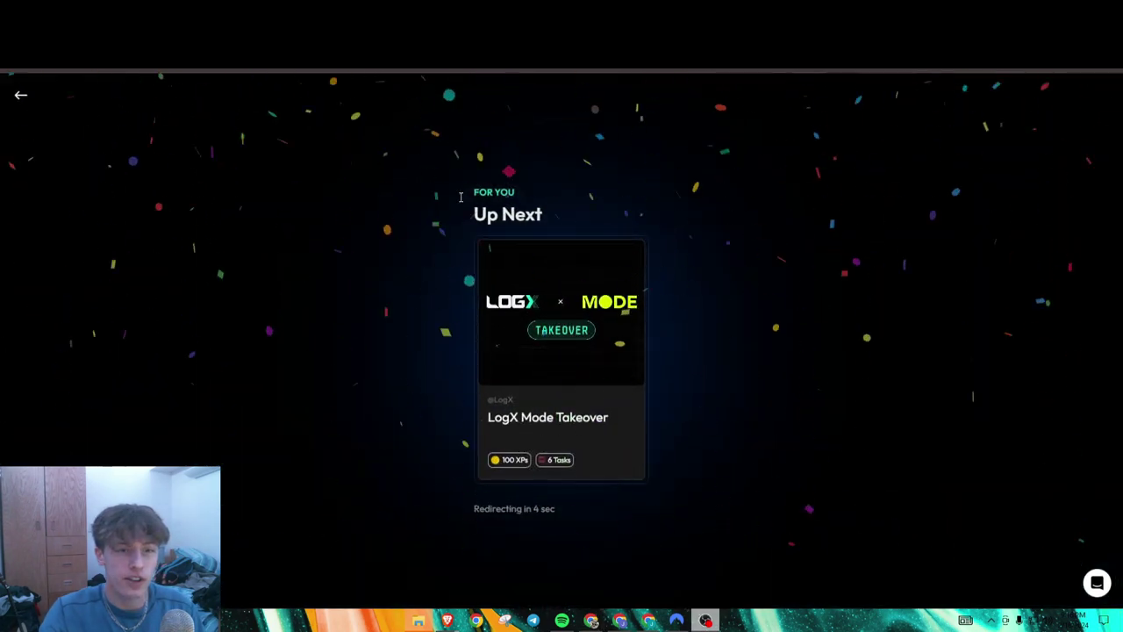
left_click(21, 99)
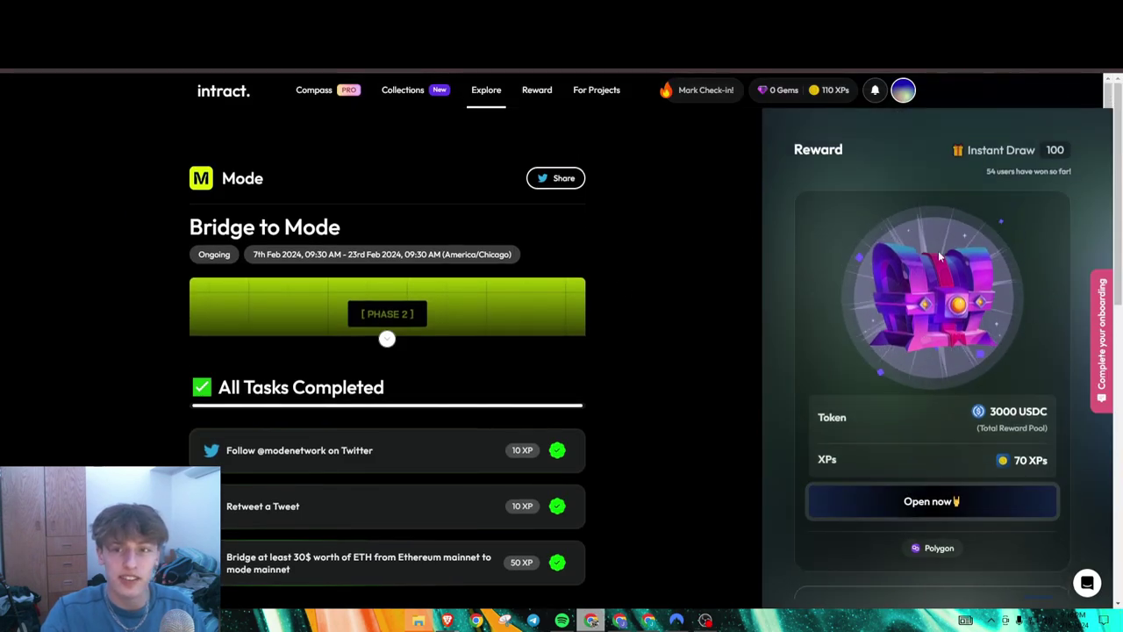
left_click(939, 501)
left_click(545, 322)
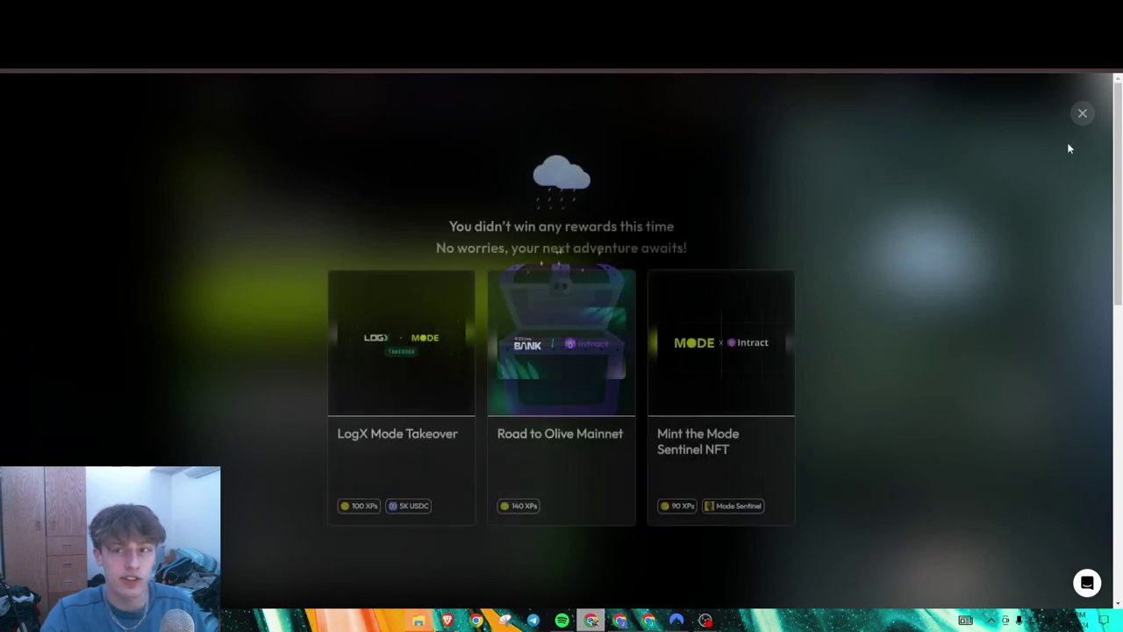
Step: Dismiss the Bridge to Mode reward result and verify the Mode Phase 2 campaign task of the Mint the Mode Sentinel NFT quest
left_click(1079, 114)
scroll(651, 275, "down", 3)
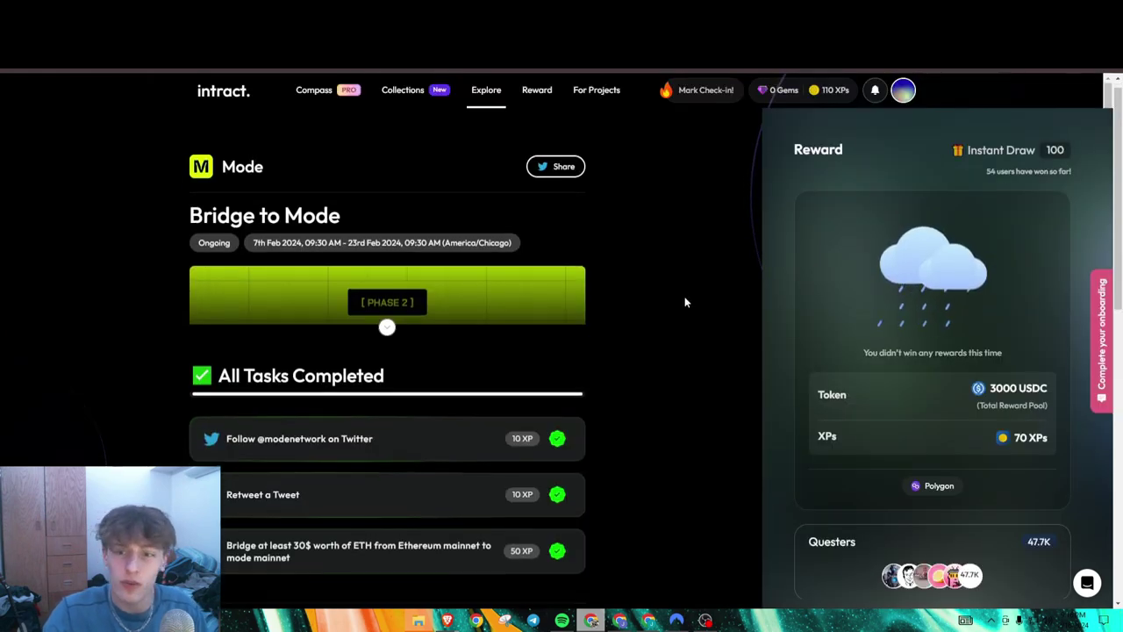
scroll(691, 309, "up", 3)
scroll(838, 285, "down", 1)
scroll(656, 306, "down", 3)
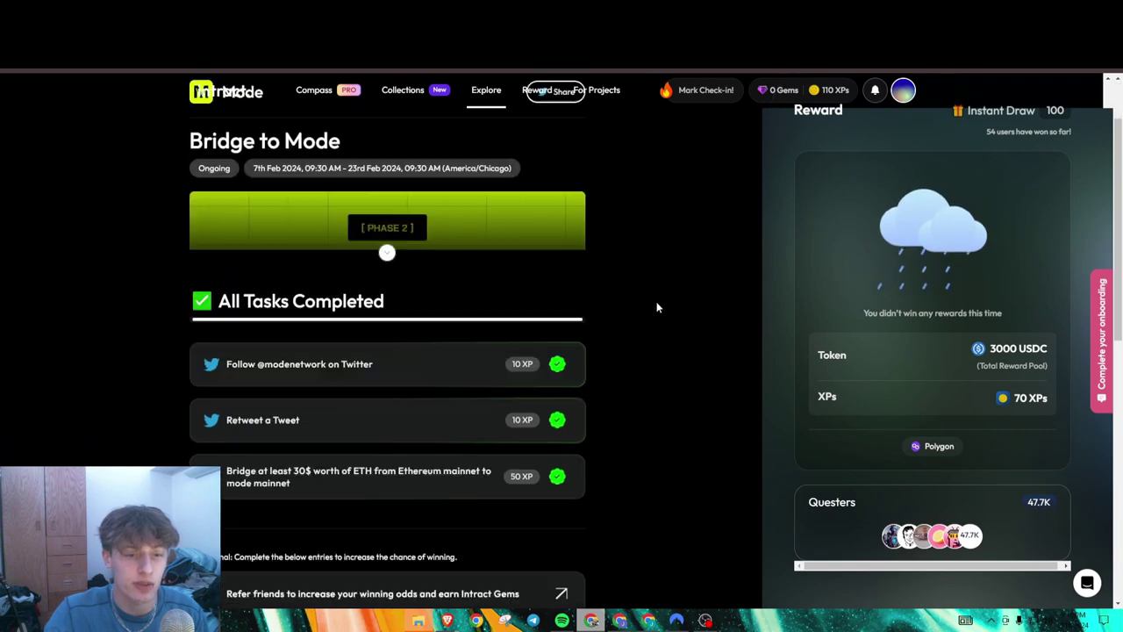
scroll(651, 307, "up", 3)
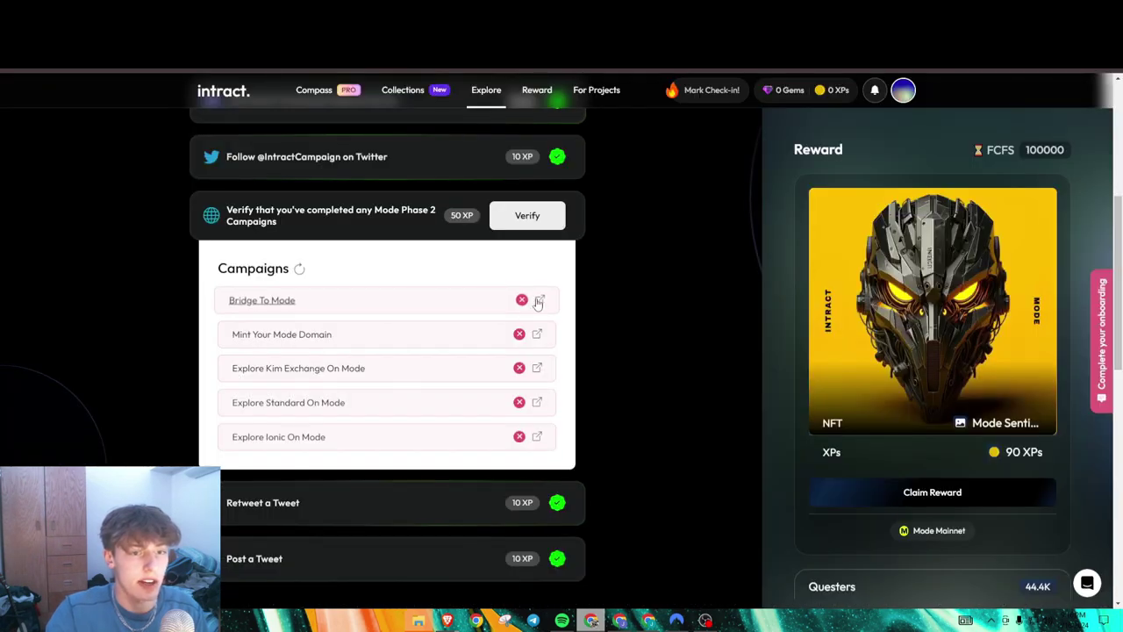
left_click(505, 220)
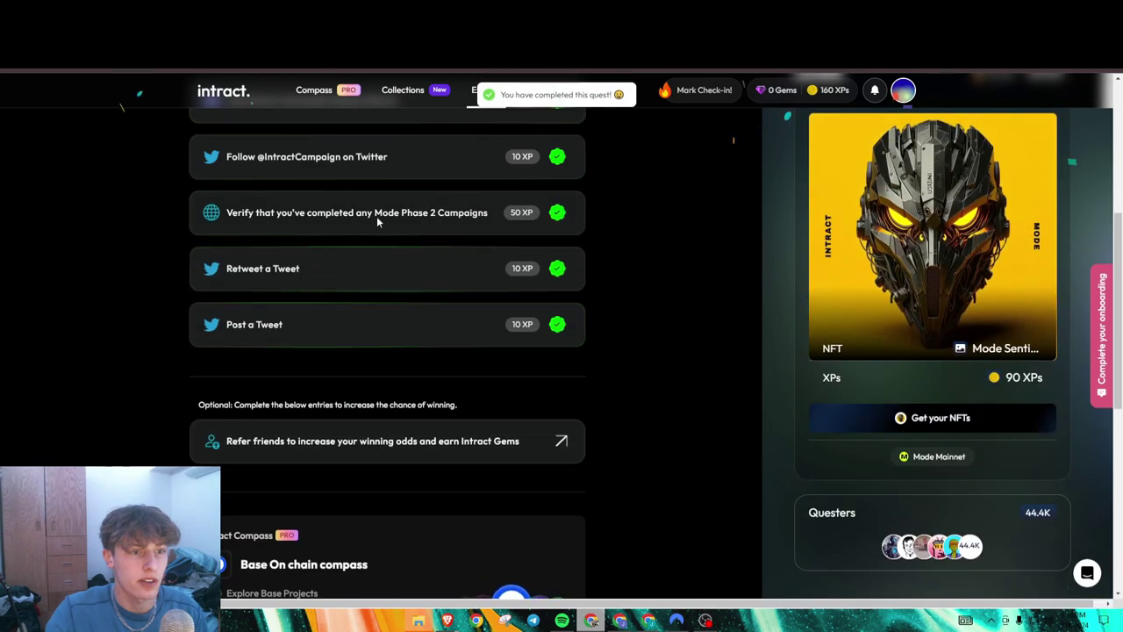
Step: Claim the Mode Sentinel NFT reward of the completed quest on Mode Mainnet
scroll(395, 263, "up", 2)
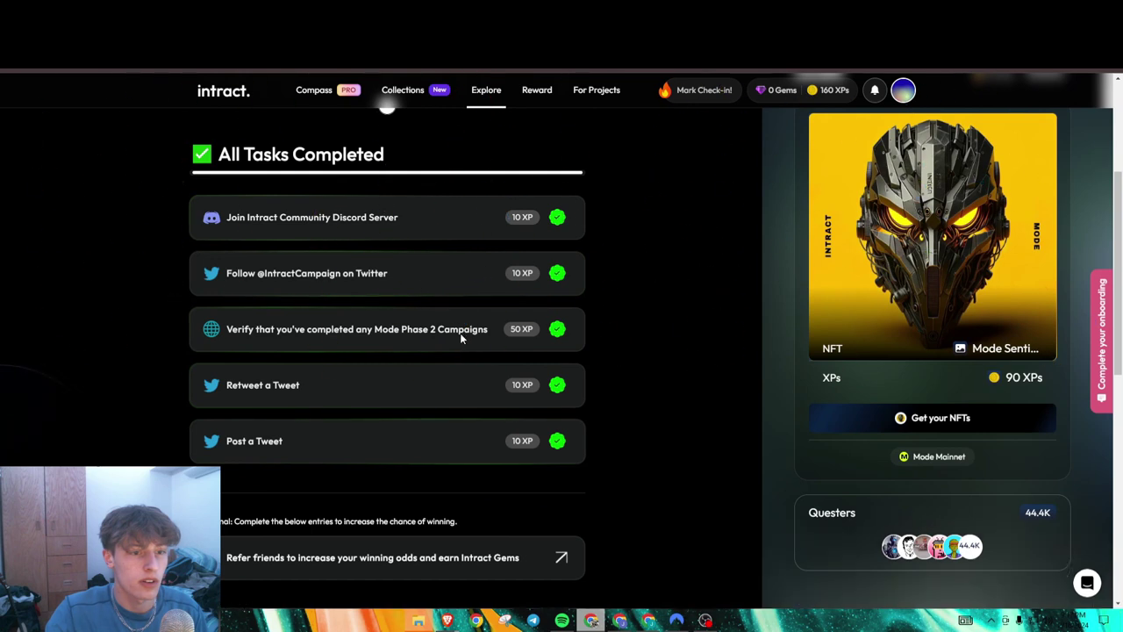
scroll(621, 362, "down", 2)
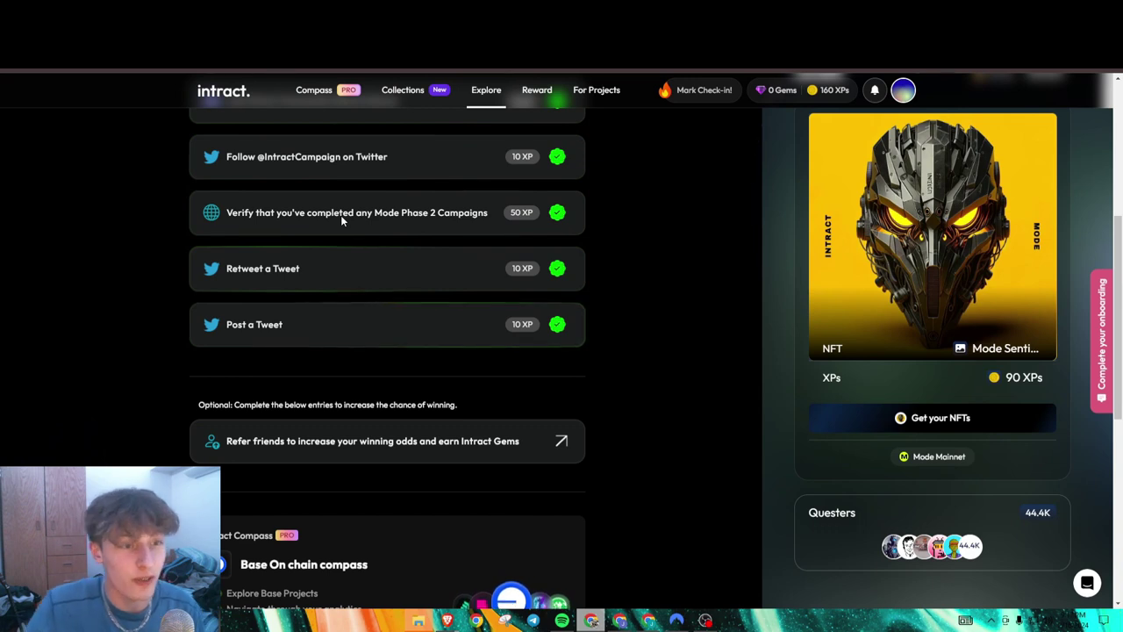
scroll(431, 226, "up", 1)
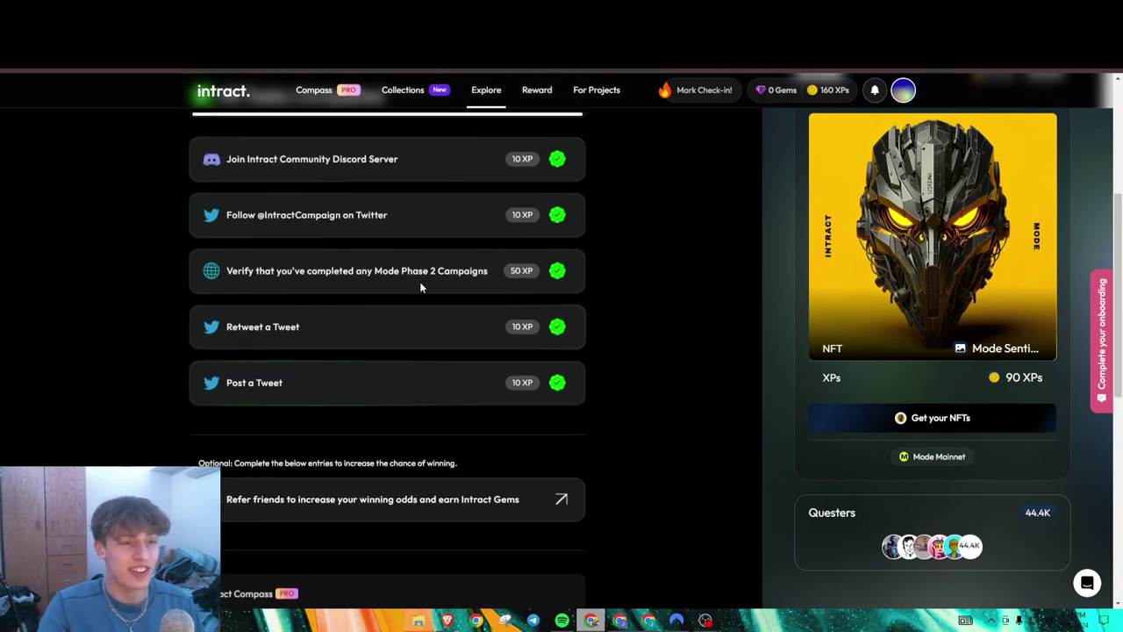
scroll(412, 337, "up", 1)
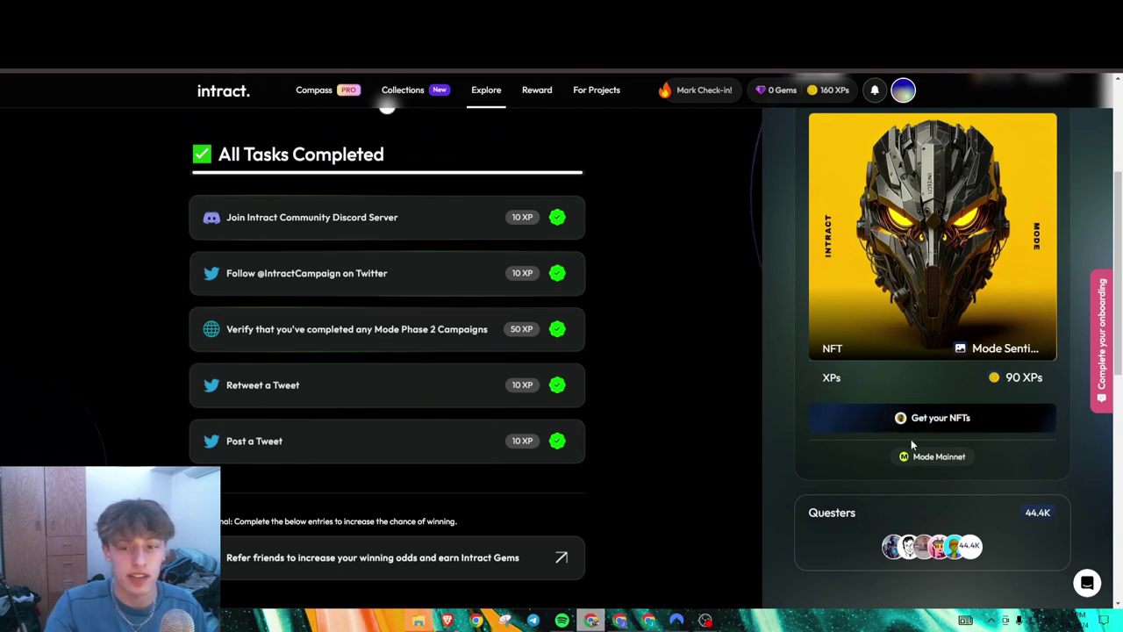
scroll(679, 404, "up", 4)
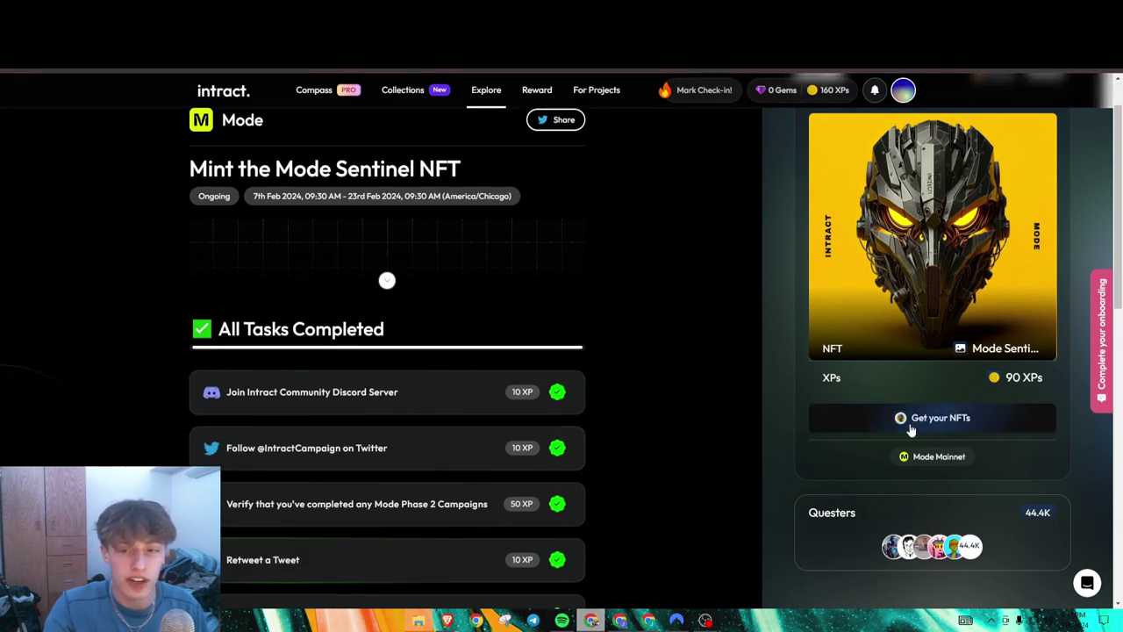
left_click(912, 419)
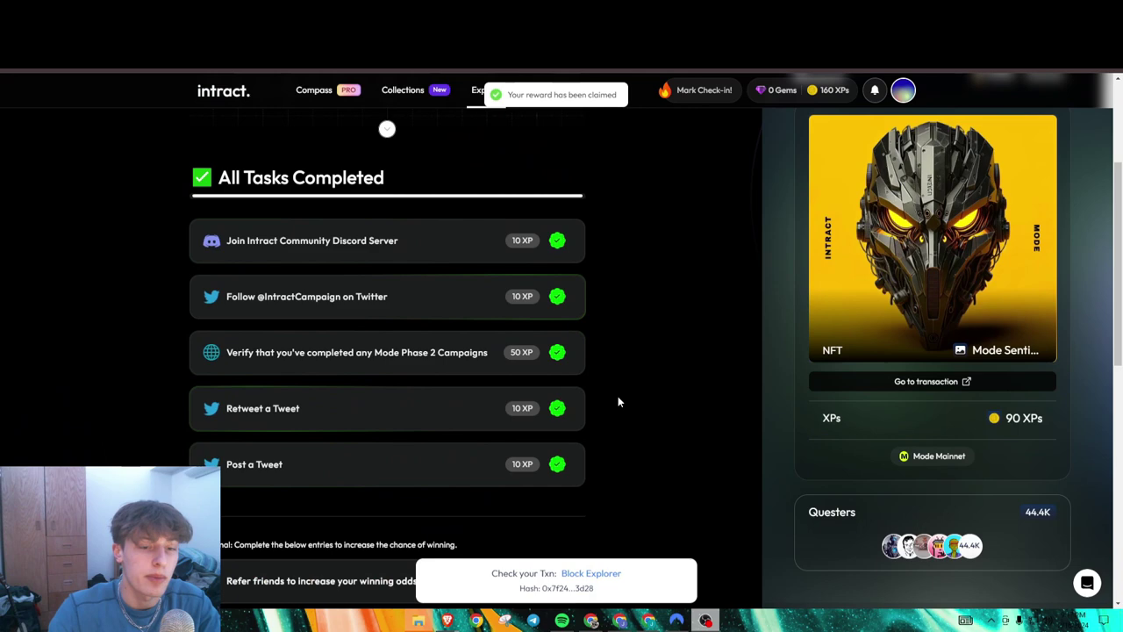
Step: Review the completed tasks of the Mint the Mode Sentinel NFT quest and open Mode's project page on Intract
scroll(576, 417, "up", 3)
scroll(129, 211, "up", 1)
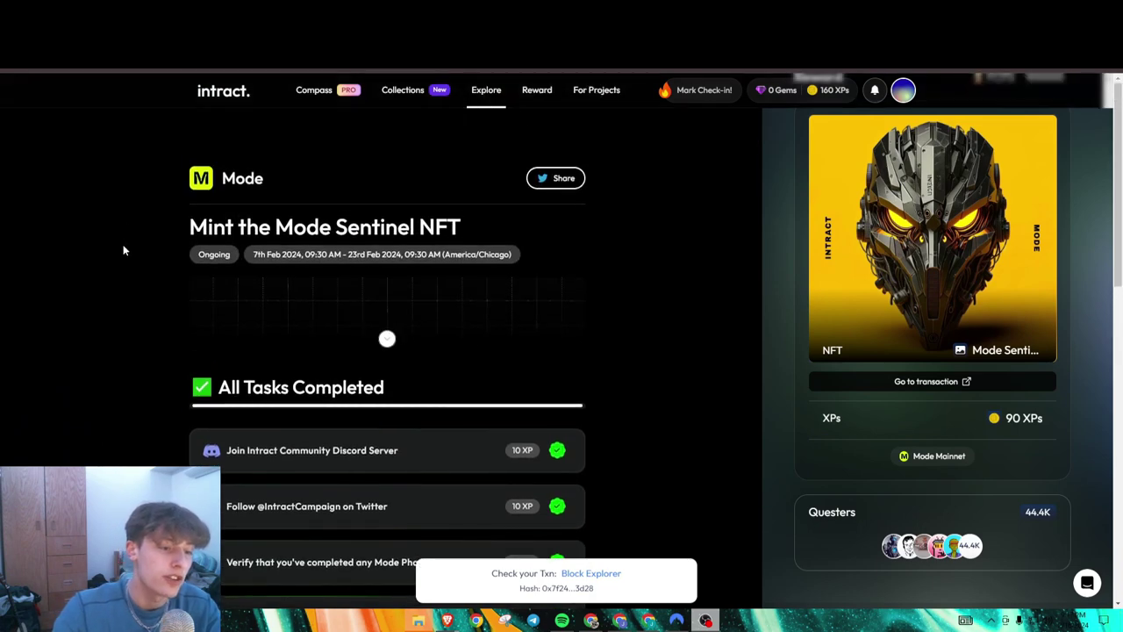
scroll(130, 259, "down", 3)
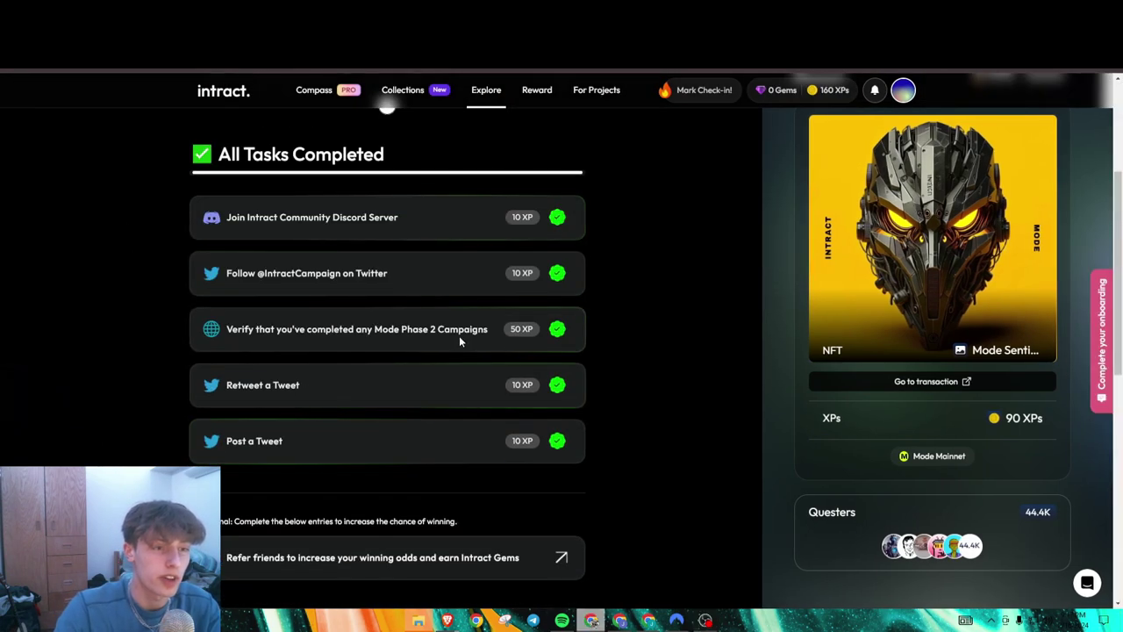
scroll(332, 342, "down", 3)
scroll(181, 336, "up", 2)
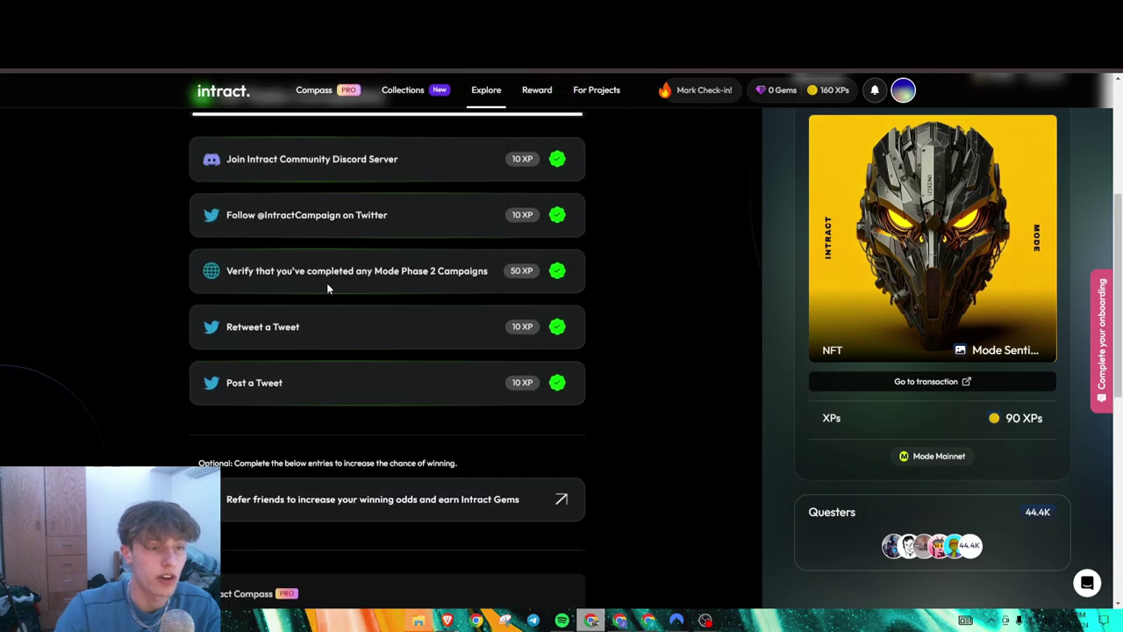
scroll(224, 275, "up", 4)
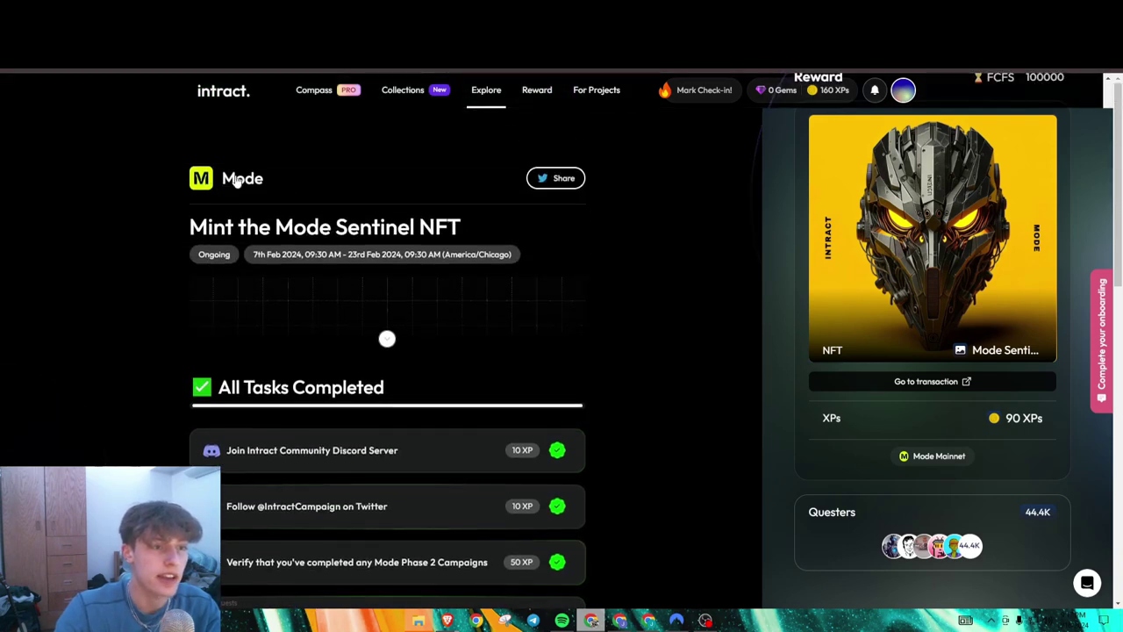
key("ctrl+t")
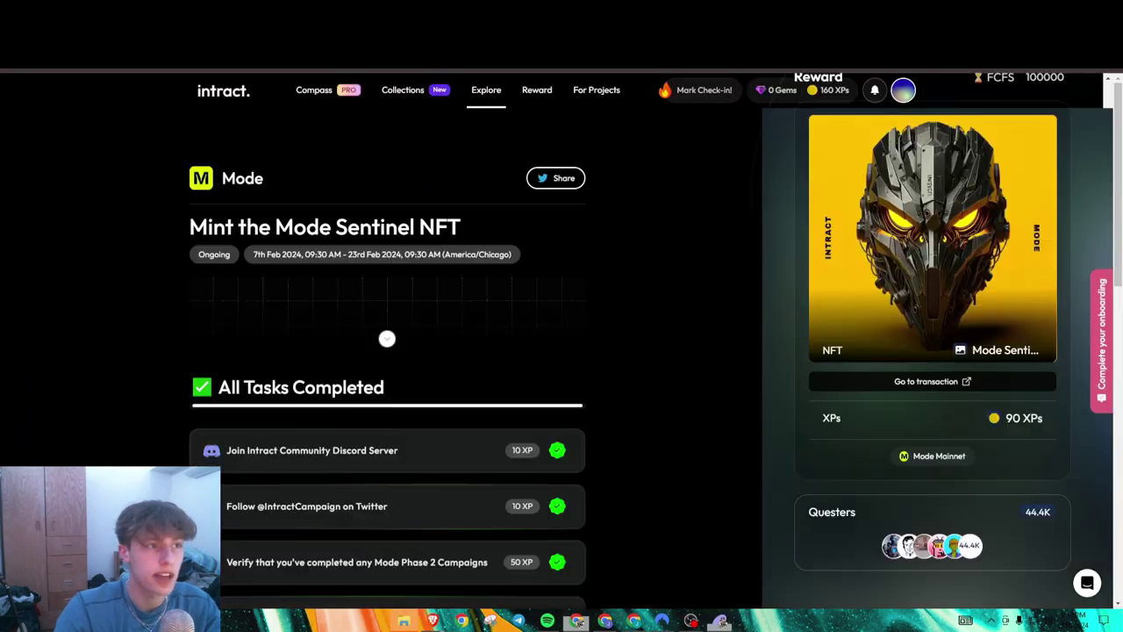
left_click(215, 183)
Step: Browse Mode's quests and open Mint your Mode Domain, choosing MetaMask as the wallet extension
scroll(593, 285, "down", 5)
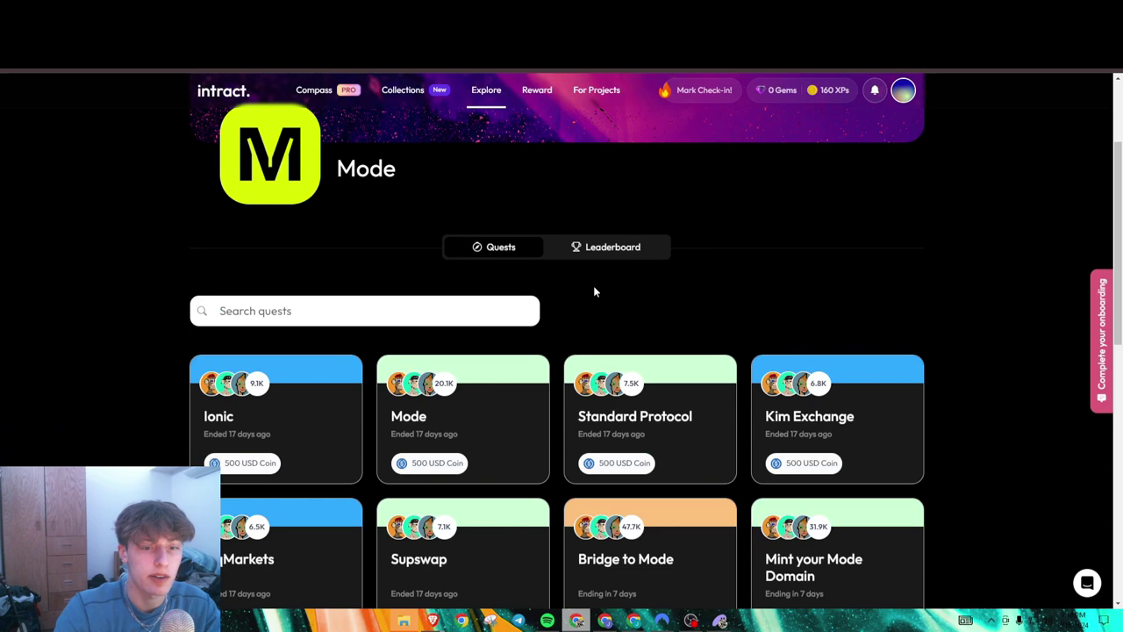
scroll(575, 255, "down", 3)
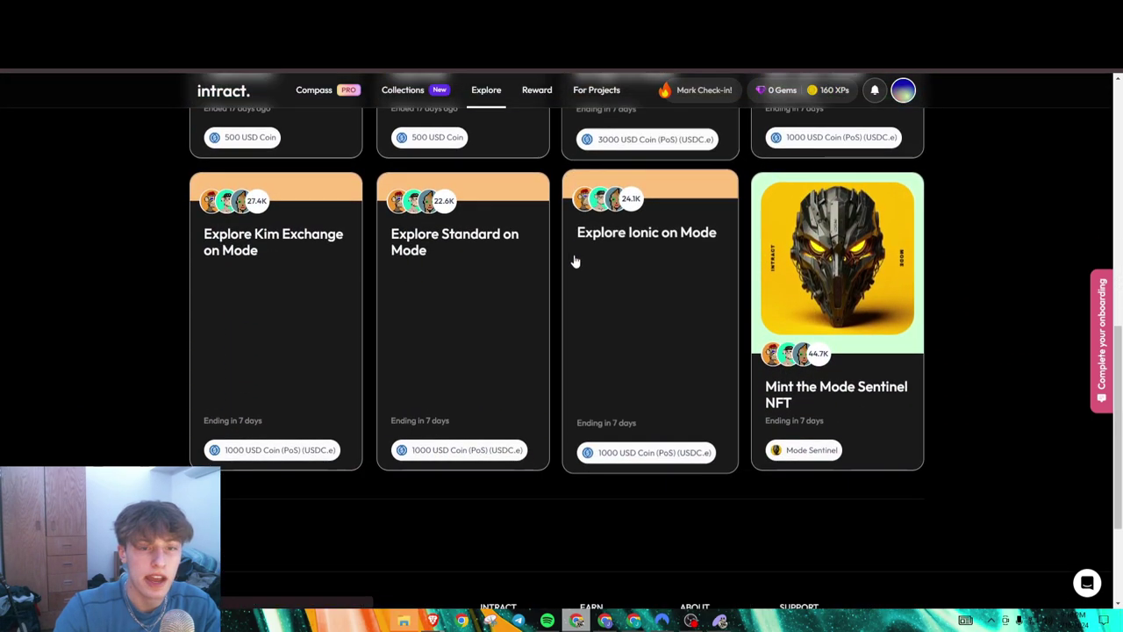
scroll(421, 351, "up", 2)
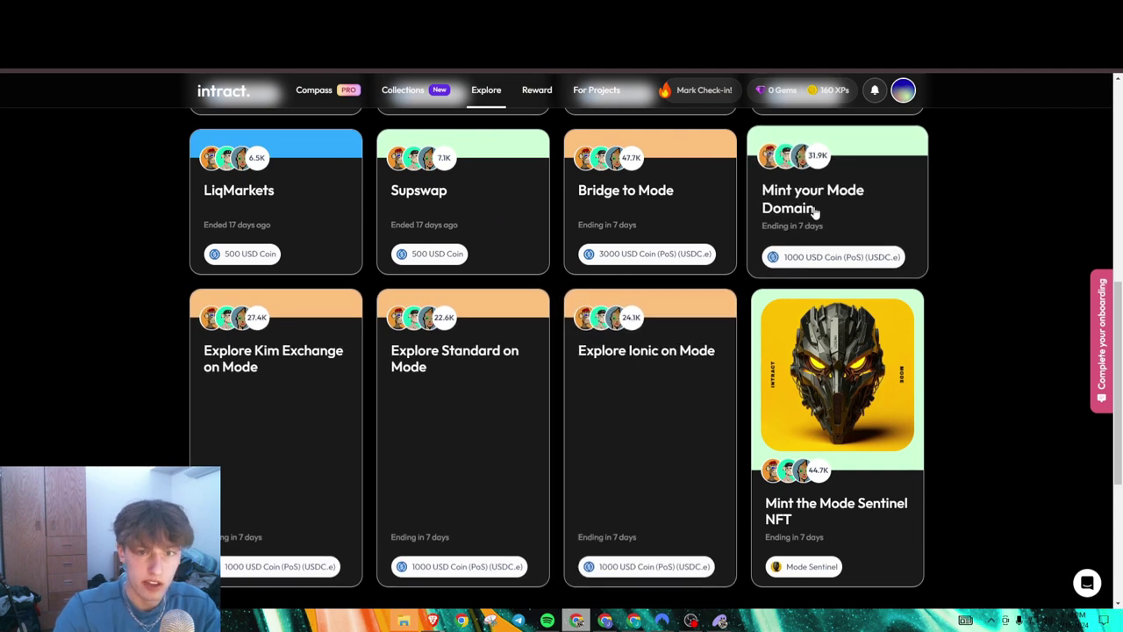
left_click(521, 255)
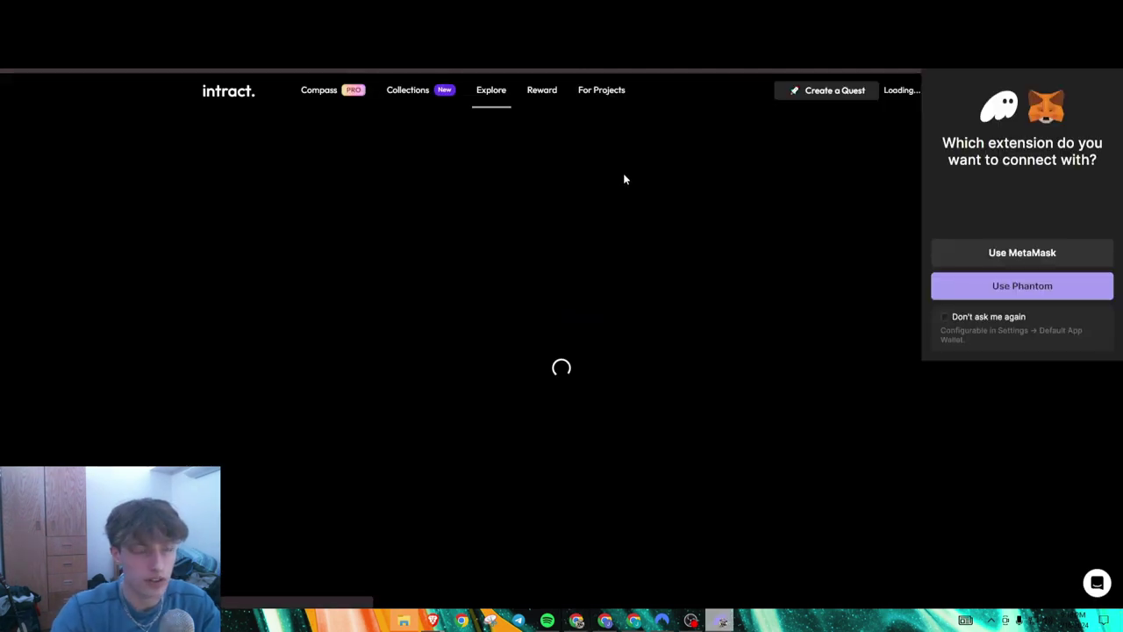
left_click(899, 265)
Step: Open the SPACE ID link of the Mint your mode domain task, using MetaMask as the wallet extension
left_click(387, 339)
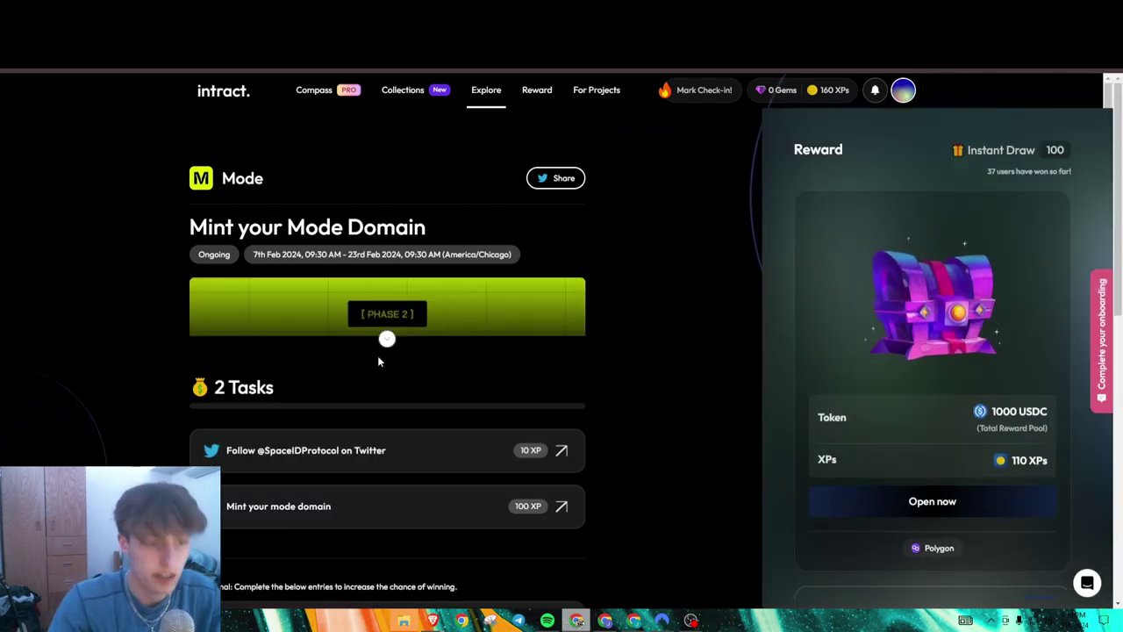
scroll(441, 359, "down", 2)
left_click(423, 395)
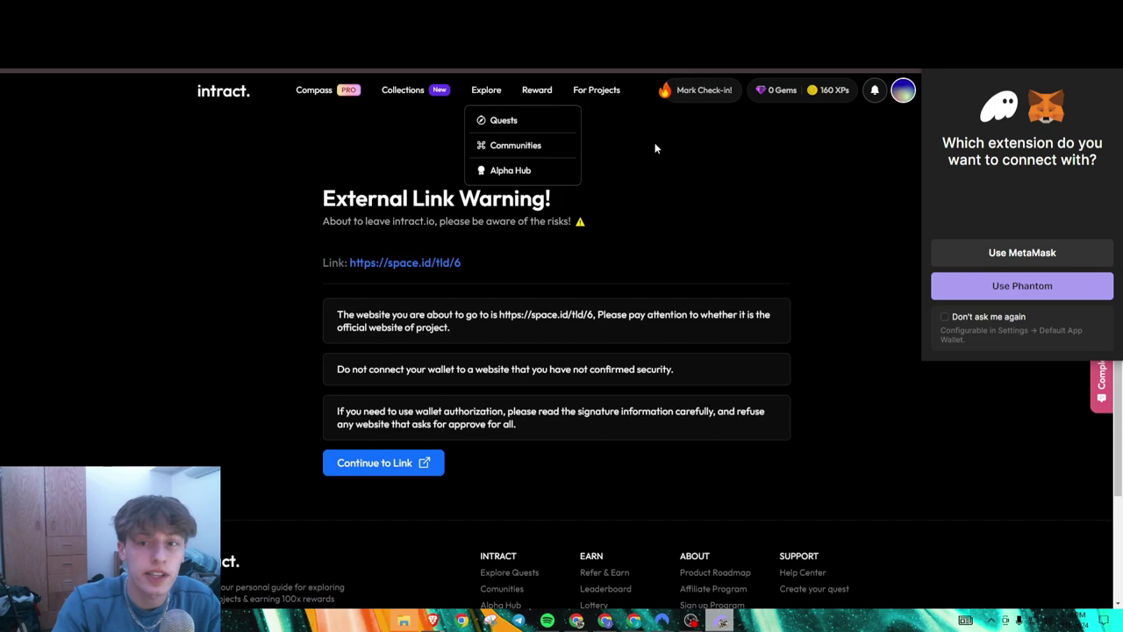
left_click(1007, 255)
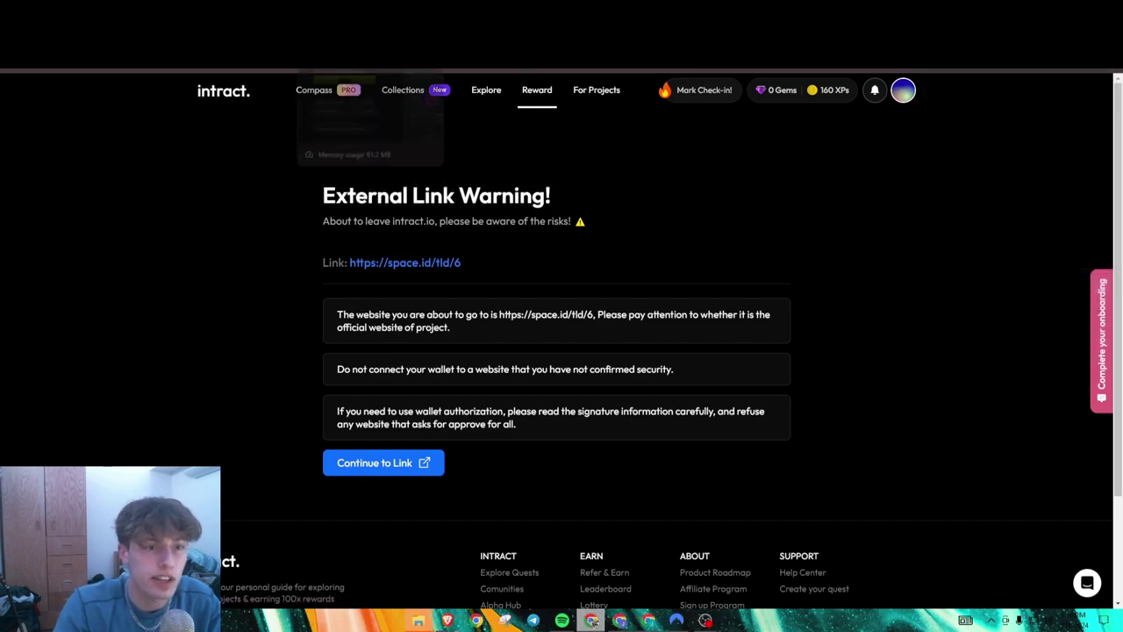
key("ctrl+shift+Tab")
key("ctrl+Tab")
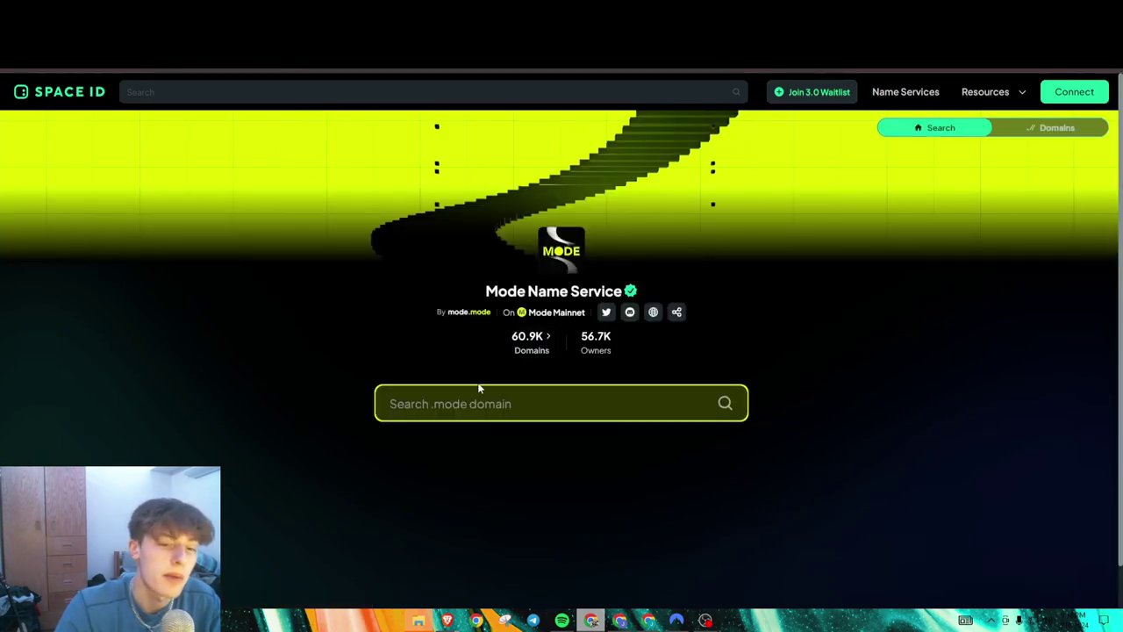
Step: Search for moneymans.mode on SPACE ID and register it for 1 year as the primary name, confirming the transaction in MetaMask
left_click(490, 406)
scroll(149, 390, "down", 1)
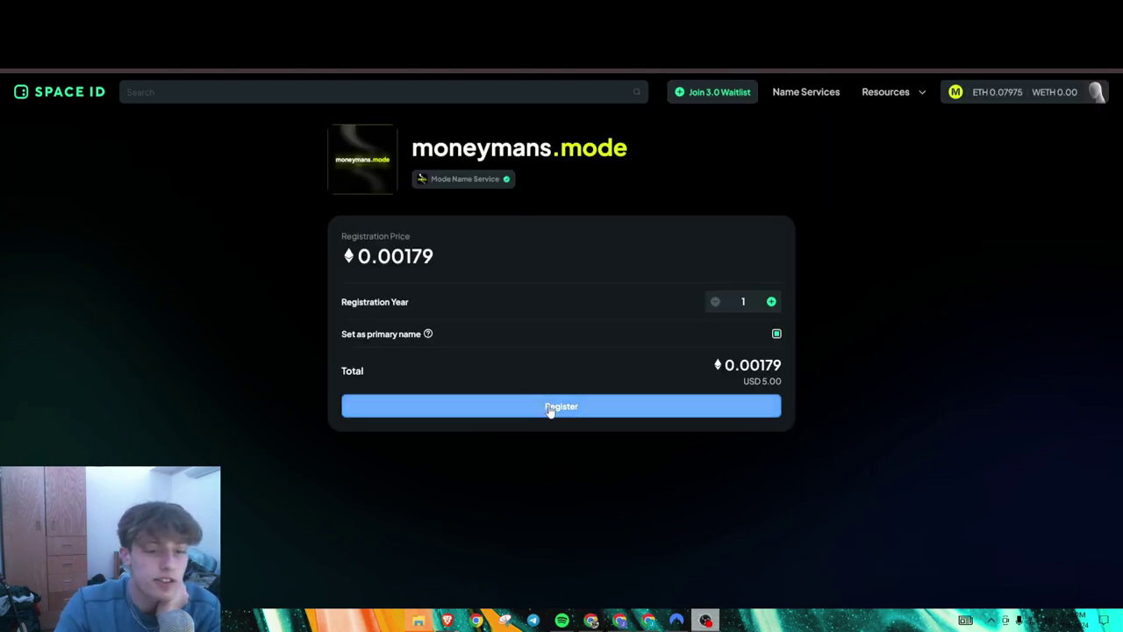
left_click(530, 406)
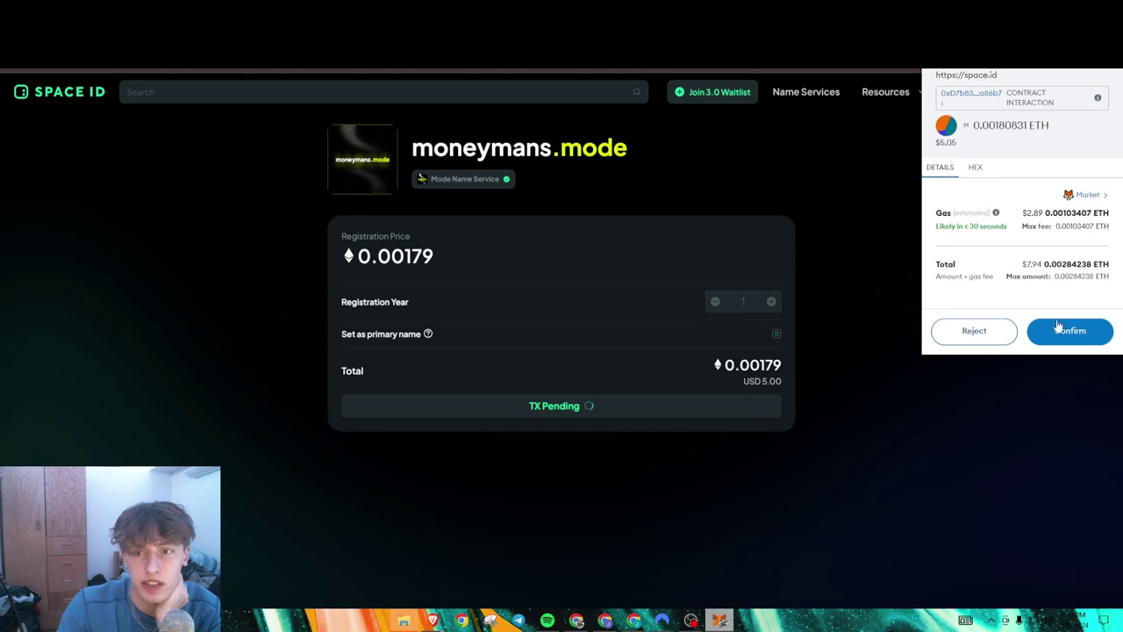
left_click(1058, 328)
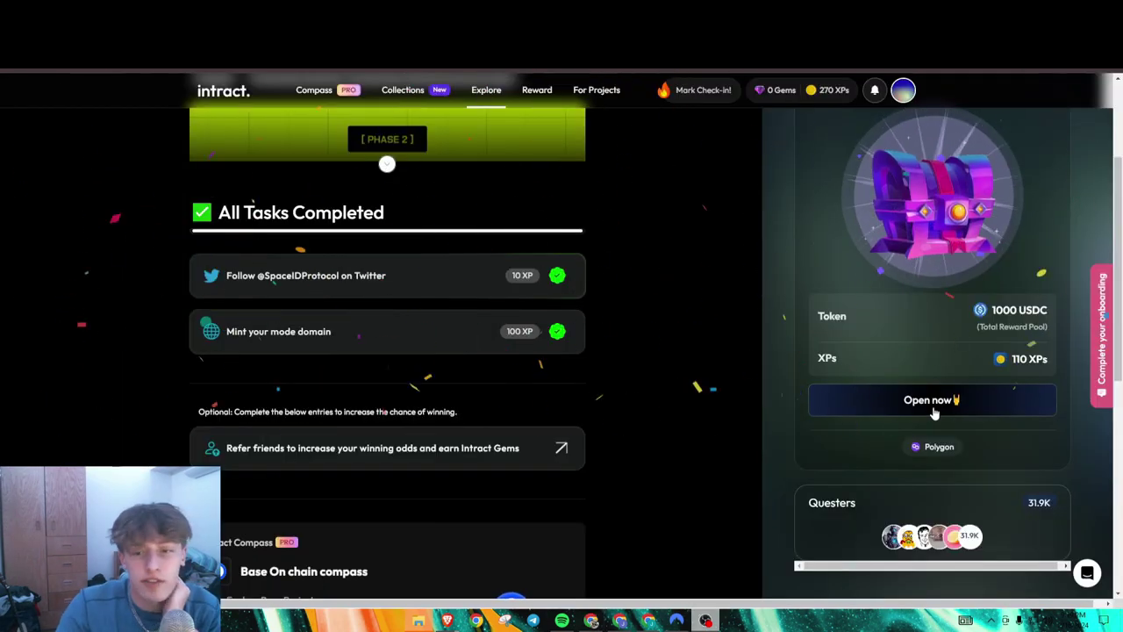
Step: Open the reward chest of the Mint your Mode Domain quest and dismiss the result
left_click(933, 402)
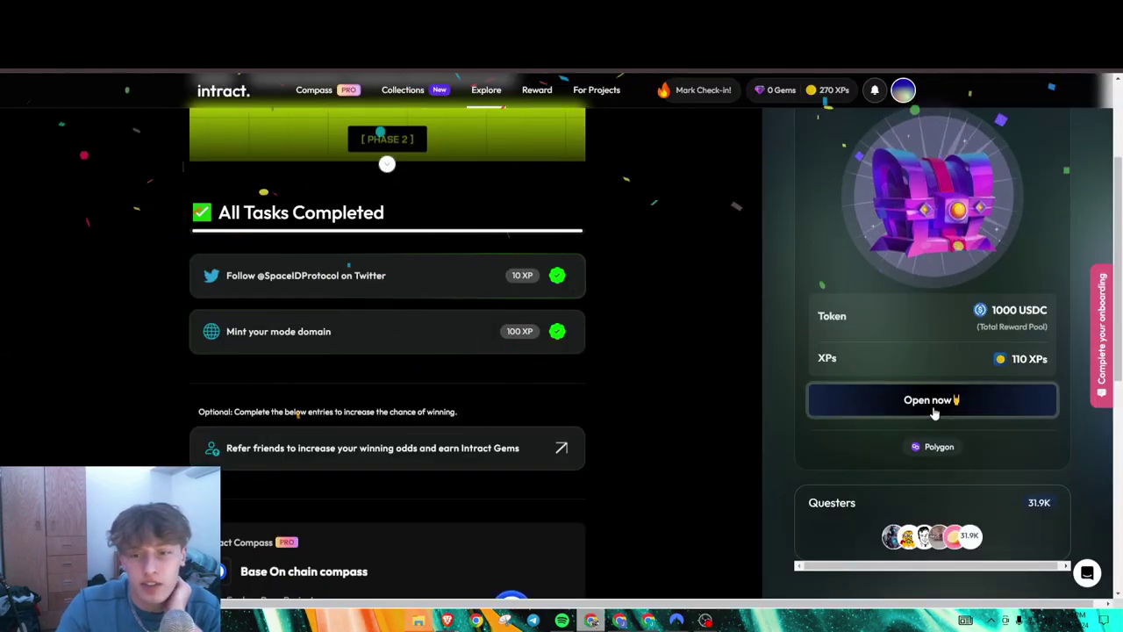
left_click(559, 343)
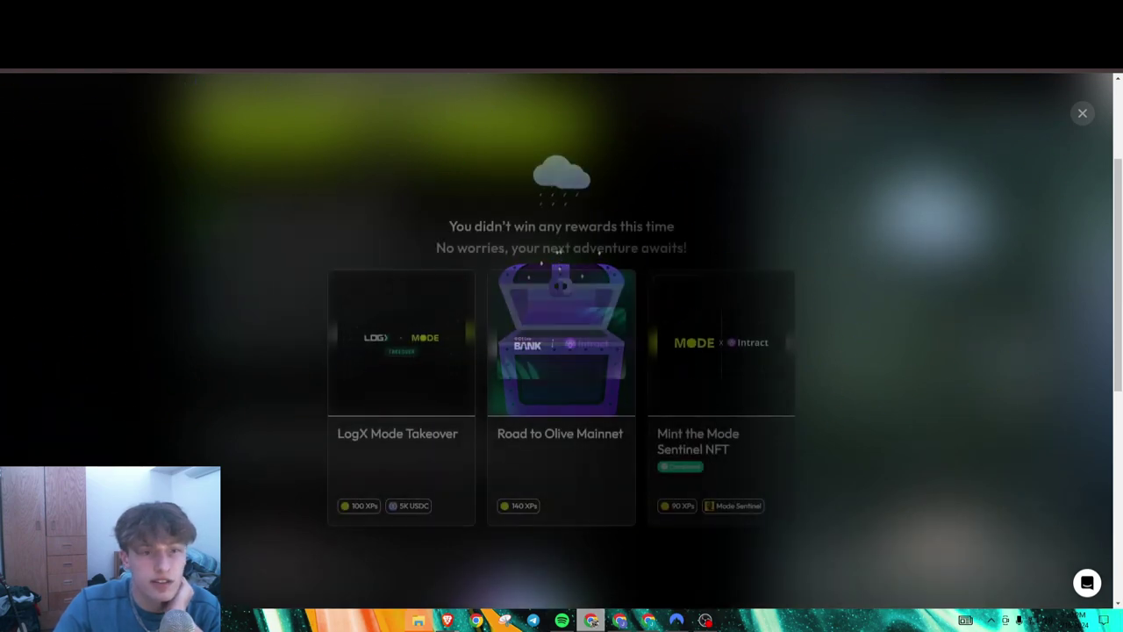
left_click(1082, 112)
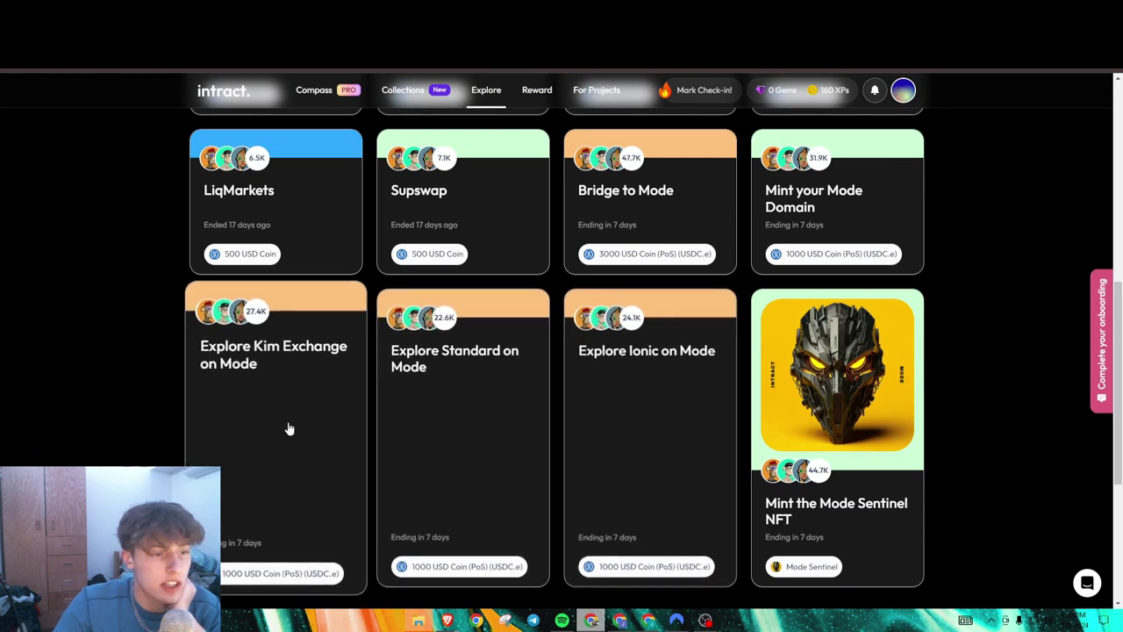
Step: Open the Explore Kim Exchange on Mode quest with MetaMask and view its tasks
left_click(318, 422)
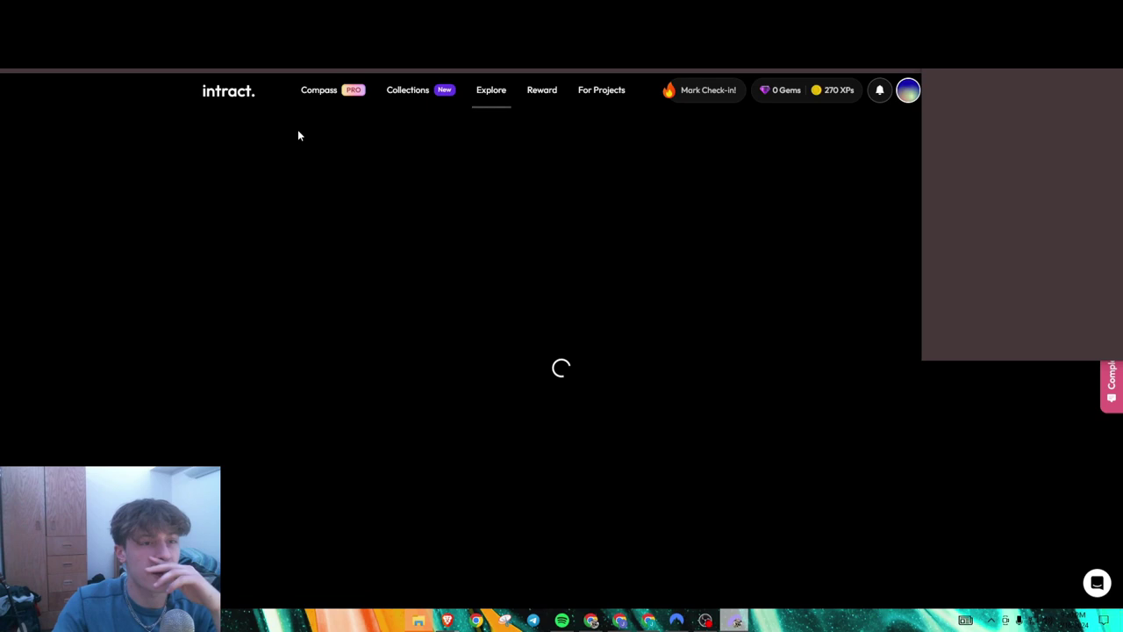
left_click(1016, 256)
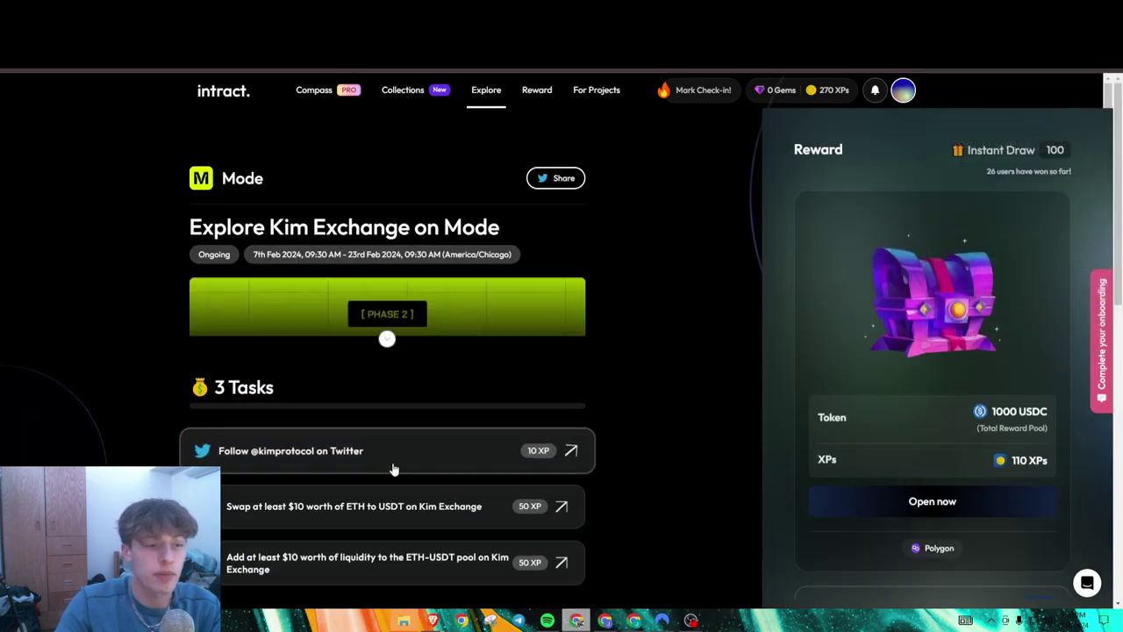
scroll(311, 410, "down", 1)
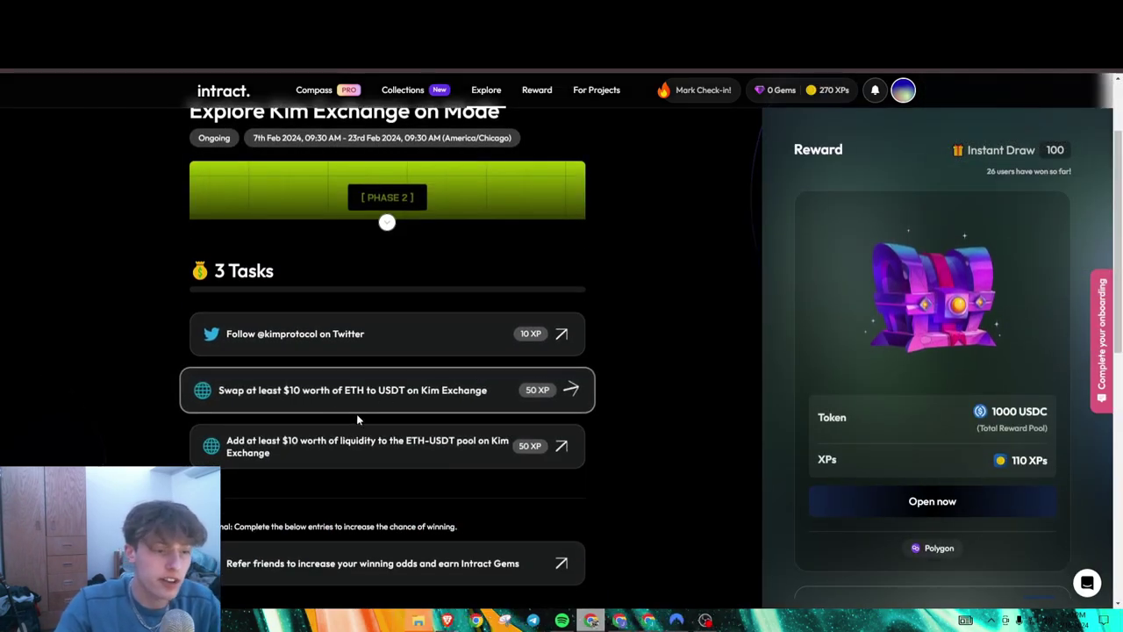
Step: Follow the task link for swapping at least $10 worth of ETH to USDT to Kim Exchange's swap page, using MetaMask
left_click(456, 401)
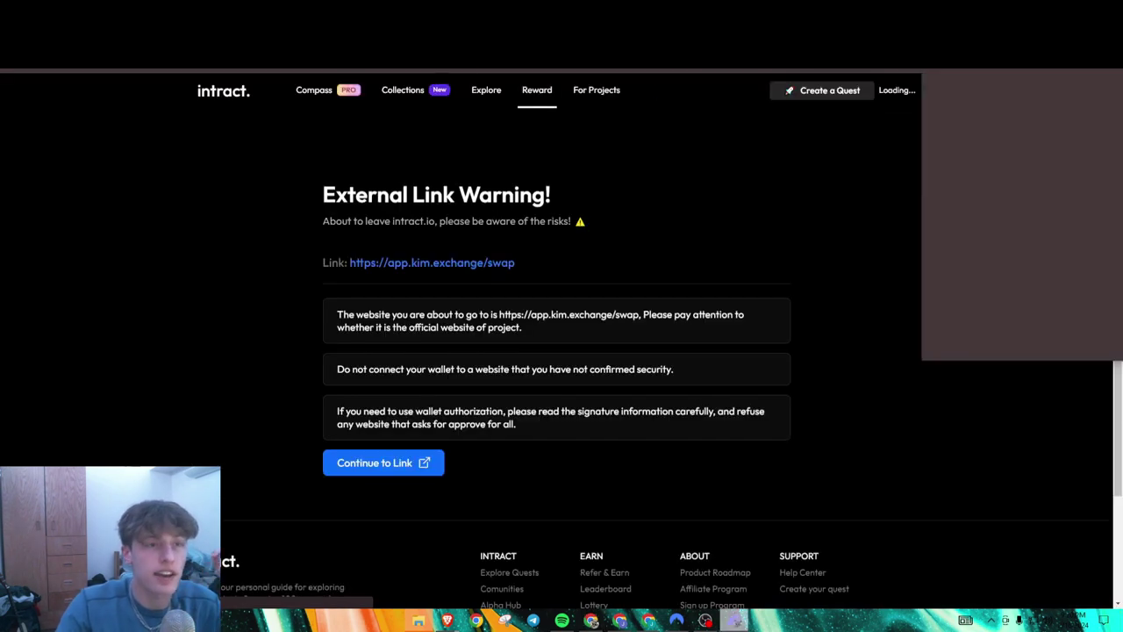
left_click(999, 256)
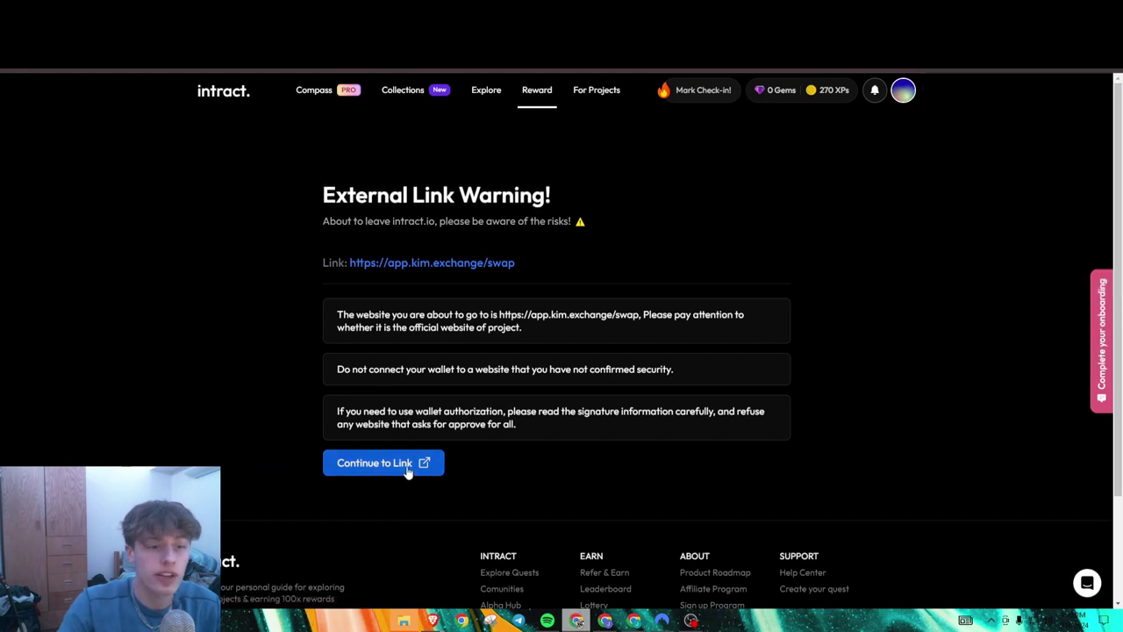
mouse_move(485, 102)
left_click(537, 89)
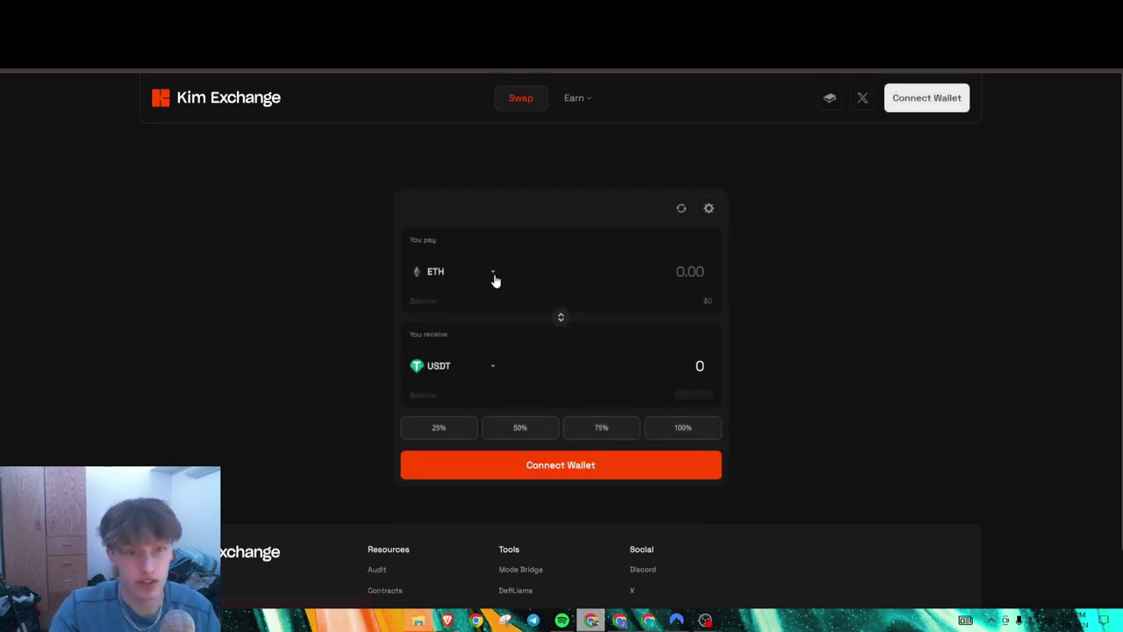
Step: Connect the MetaMask wallet to Kim Exchange and approve the connection request
left_click(904, 104)
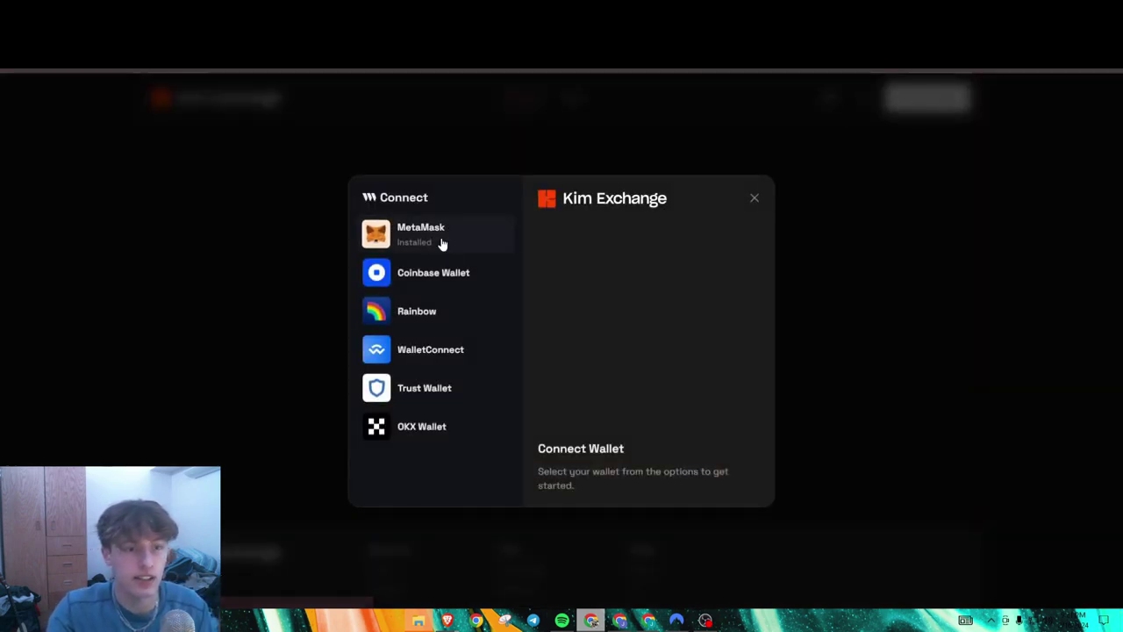
left_click(443, 244)
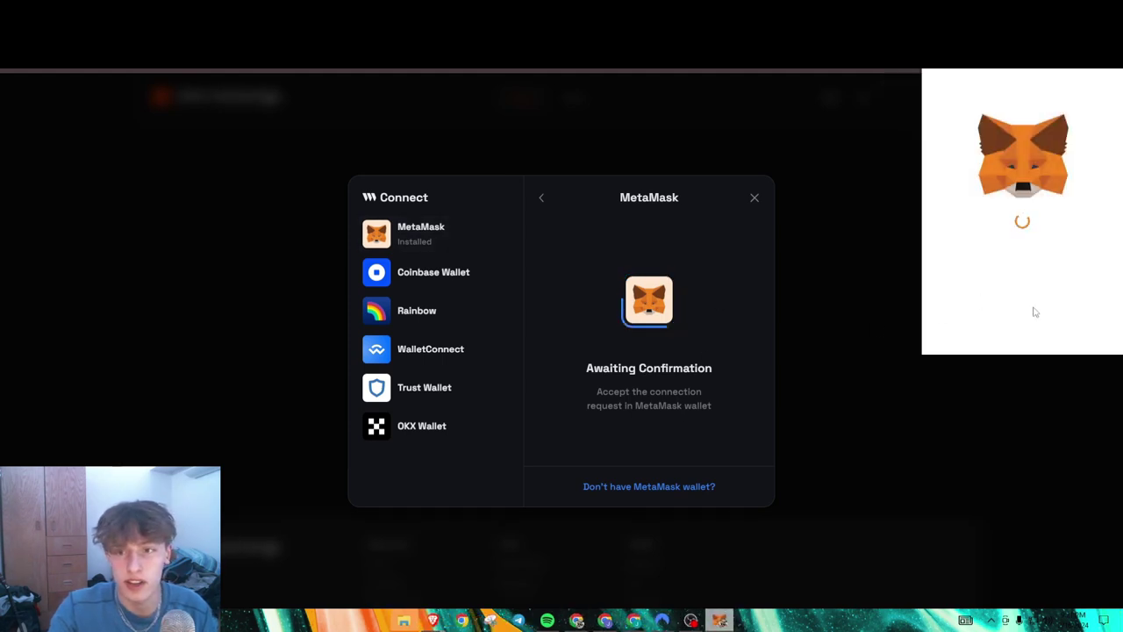
left_click(1045, 331)
left_click(1045, 331)
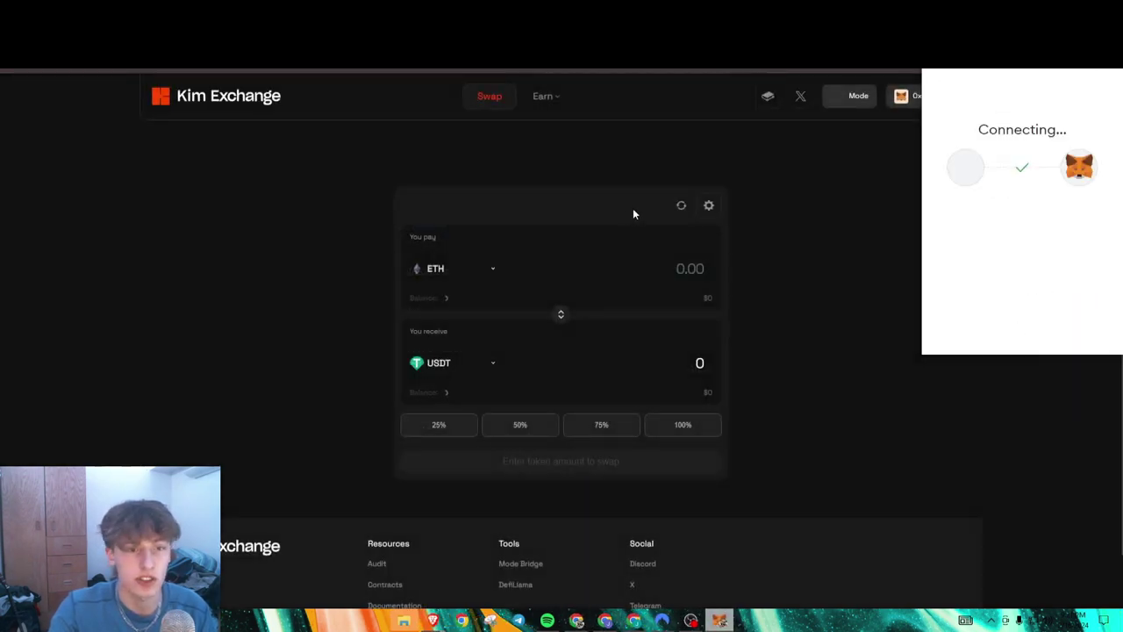
Step: Swap .07 ETH to USDT, confirm the transaction in MetaMask, and close the completion dialog
left_click(589, 274)
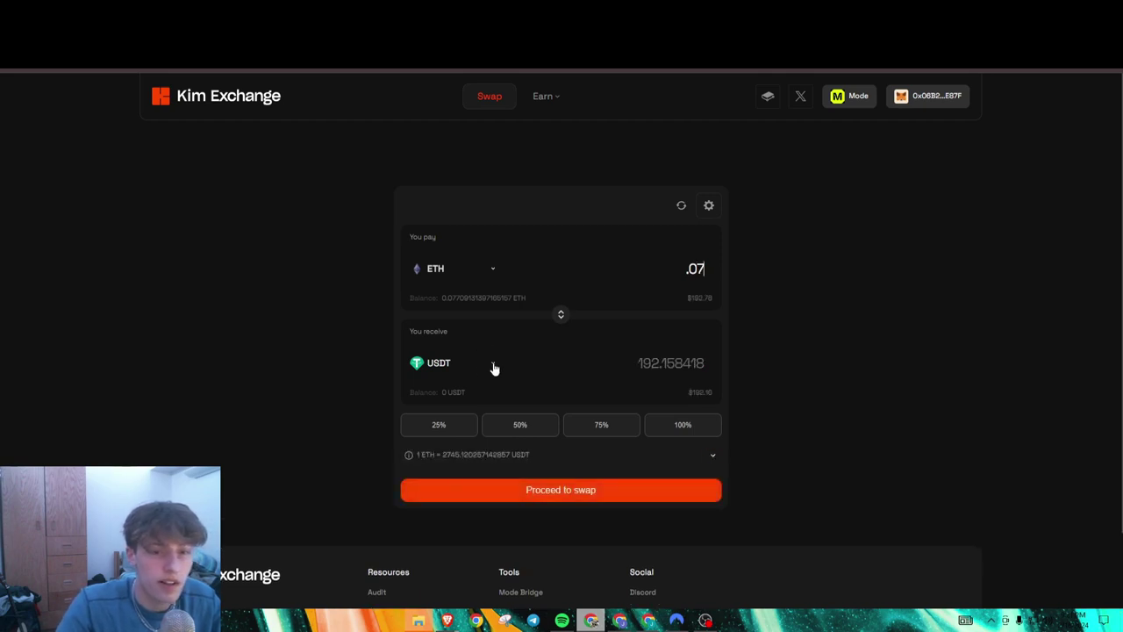
scroll(722, 372, "down", 1)
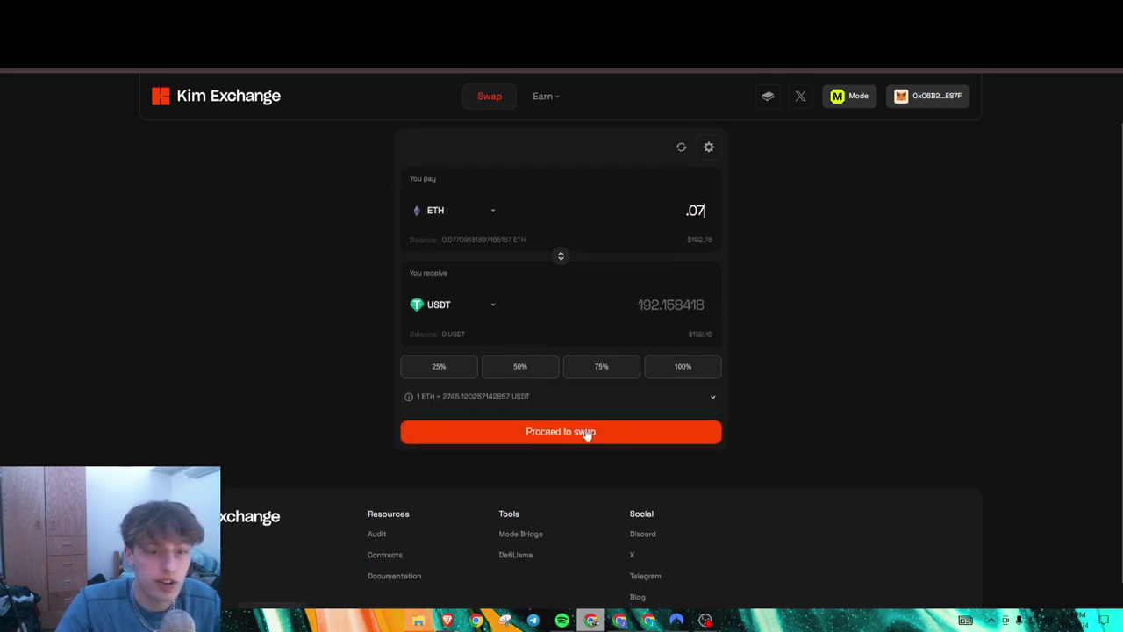
left_click(586, 431)
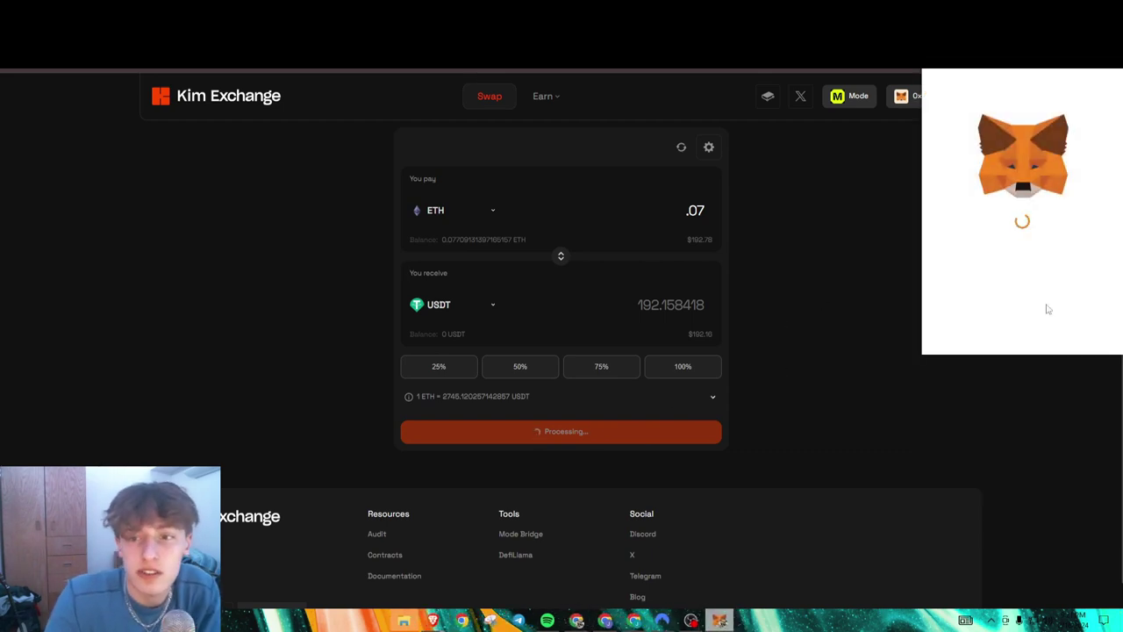
left_click(1066, 332)
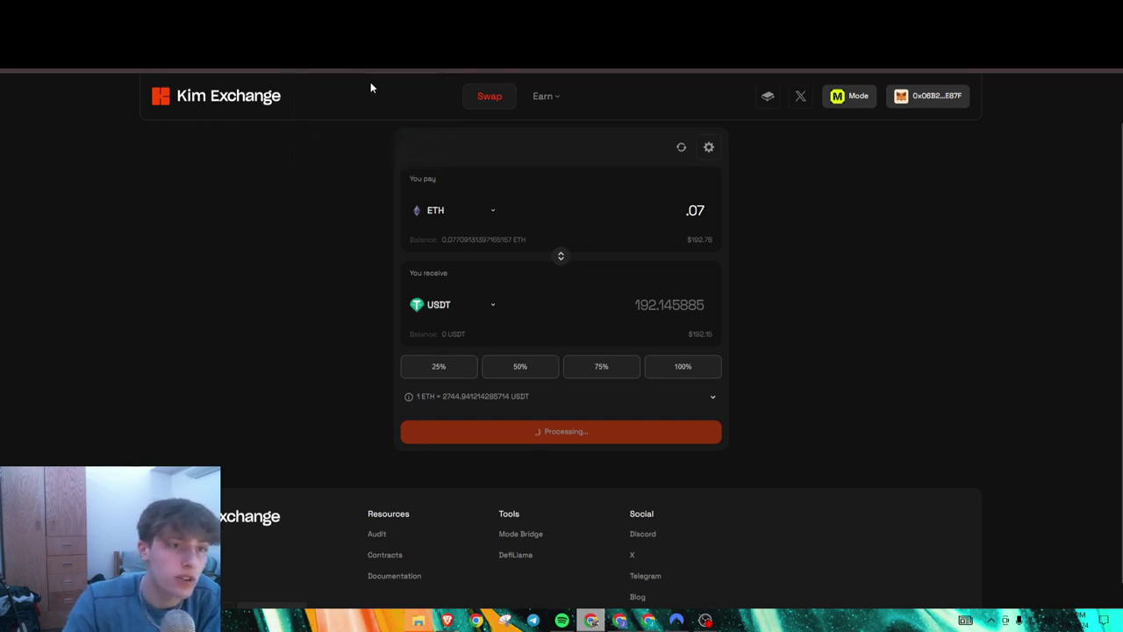
key("ctrl+Tab")
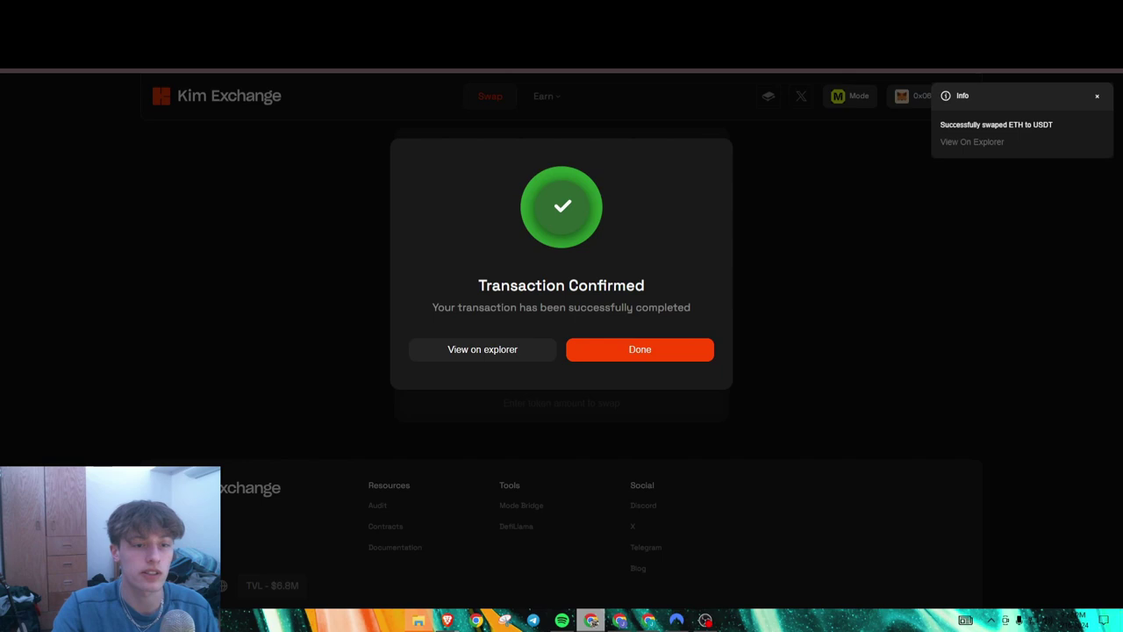
left_click(657, 360)
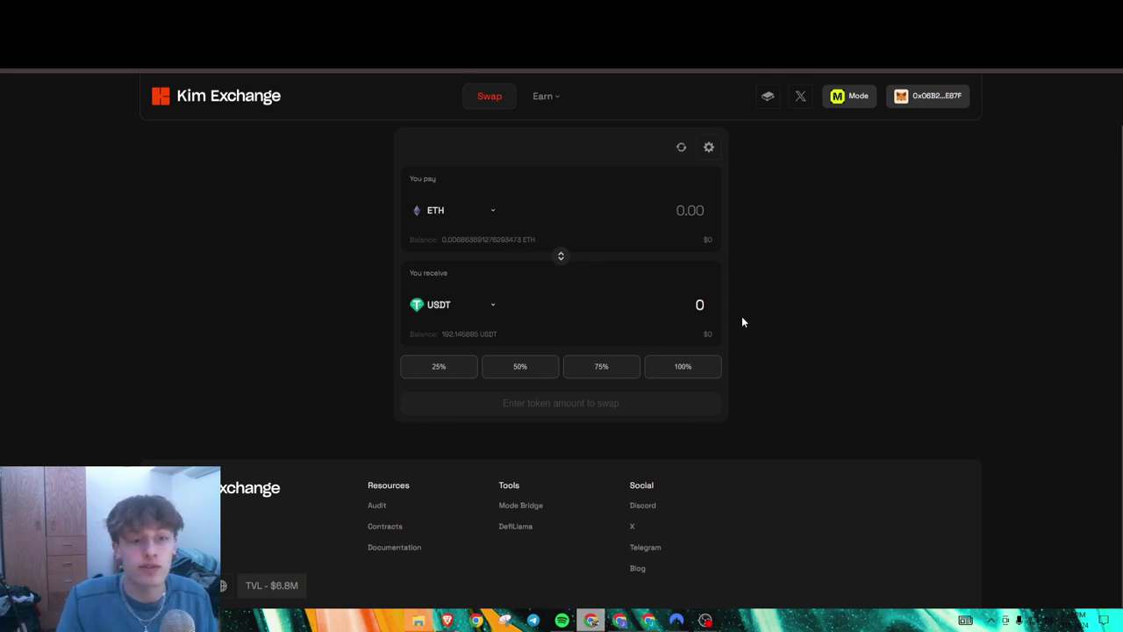
Step: Return to Intract's Explore Kim Exchange on Mode quest and request verification of the ETH to USDT swap task
key("ctrl+Tab")
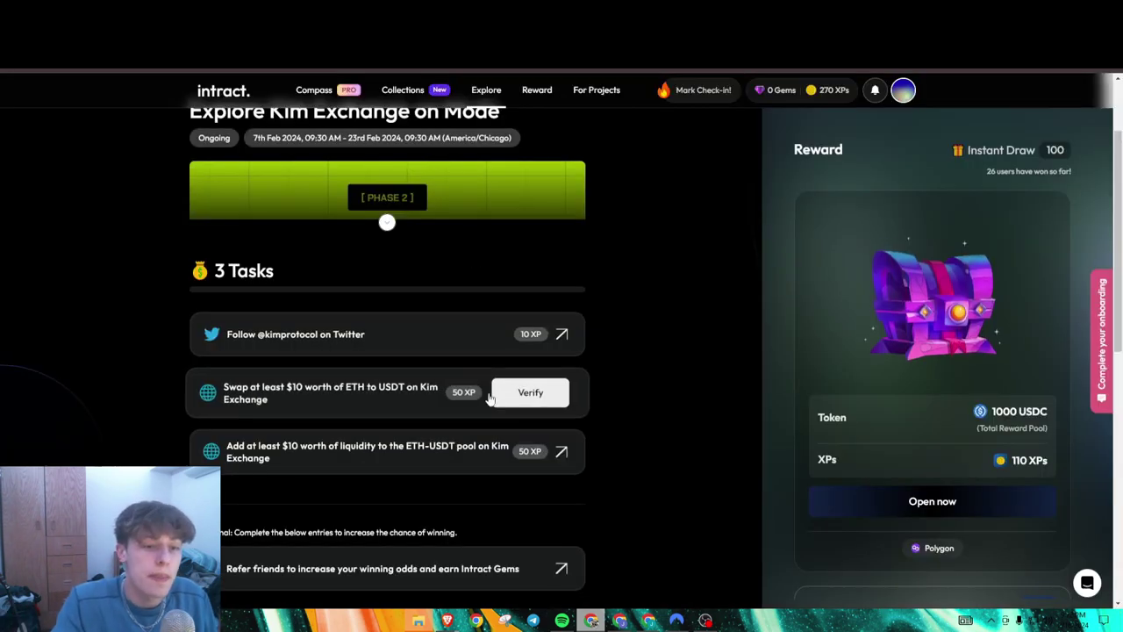
left_click(534, 402)
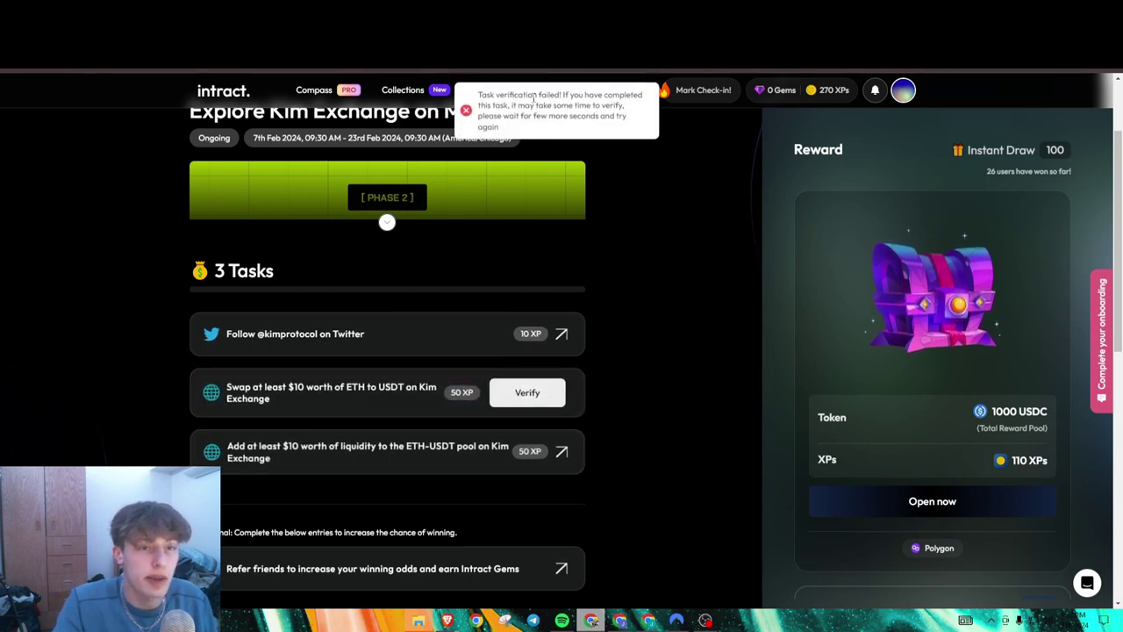
triple_click(503, 106)
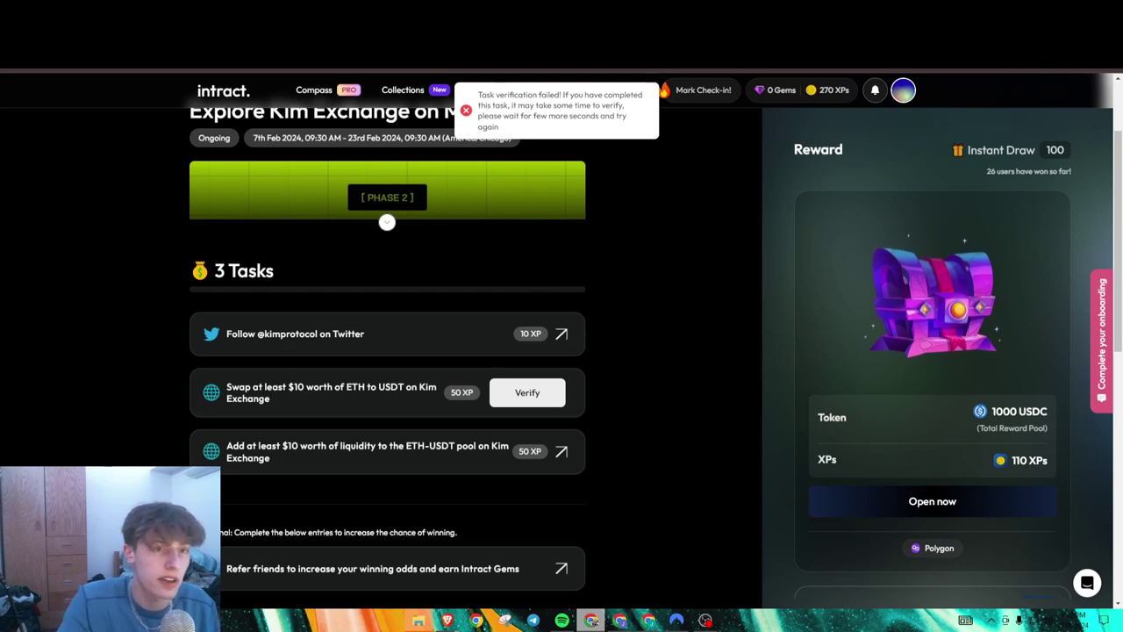
Step: Open Kim Exchange's liquidity pools list and check the Intract quest for the pool its liquidity task requires
left_click(468, 69)
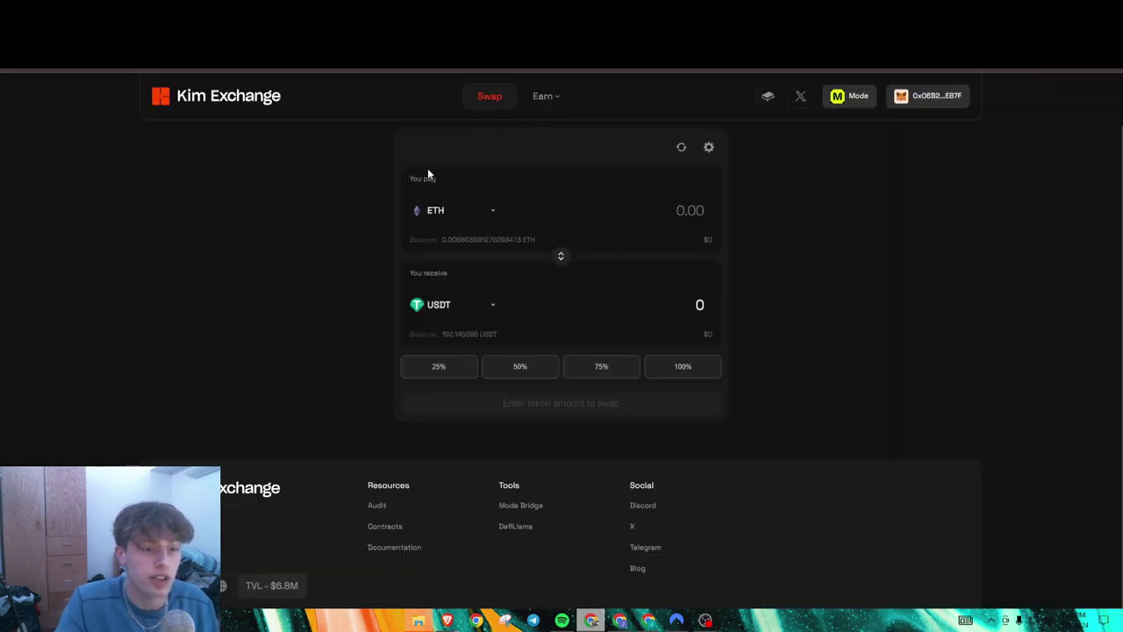
mouse_move(542, 96)
left_click(538, 151)
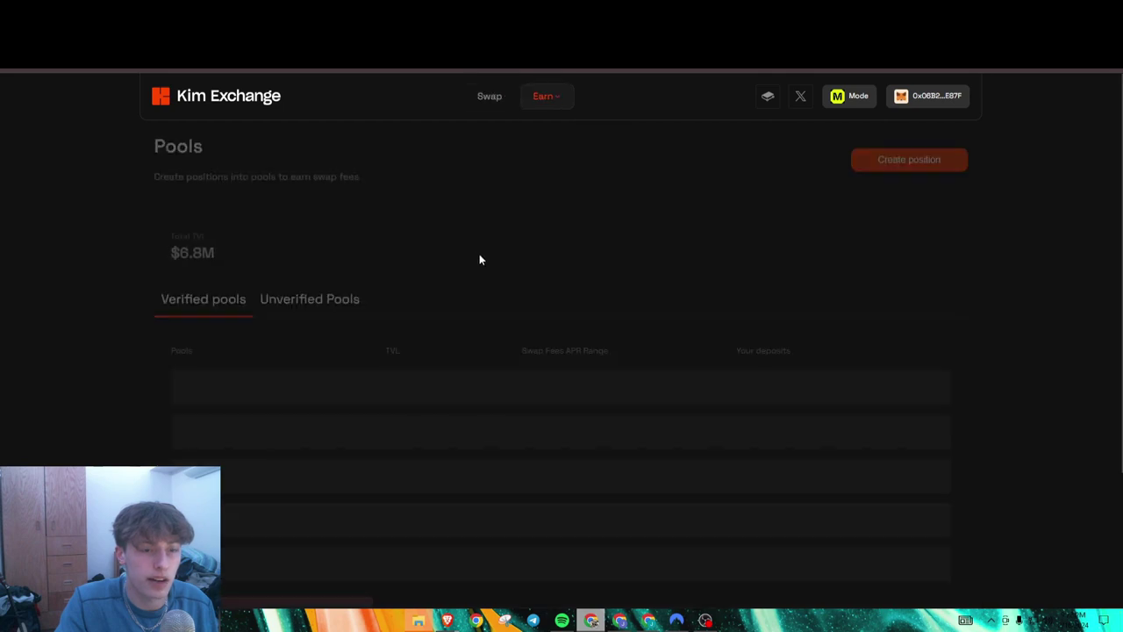
scroll(354, 286, "down", 1)
key("ctrl+shift+Tab")
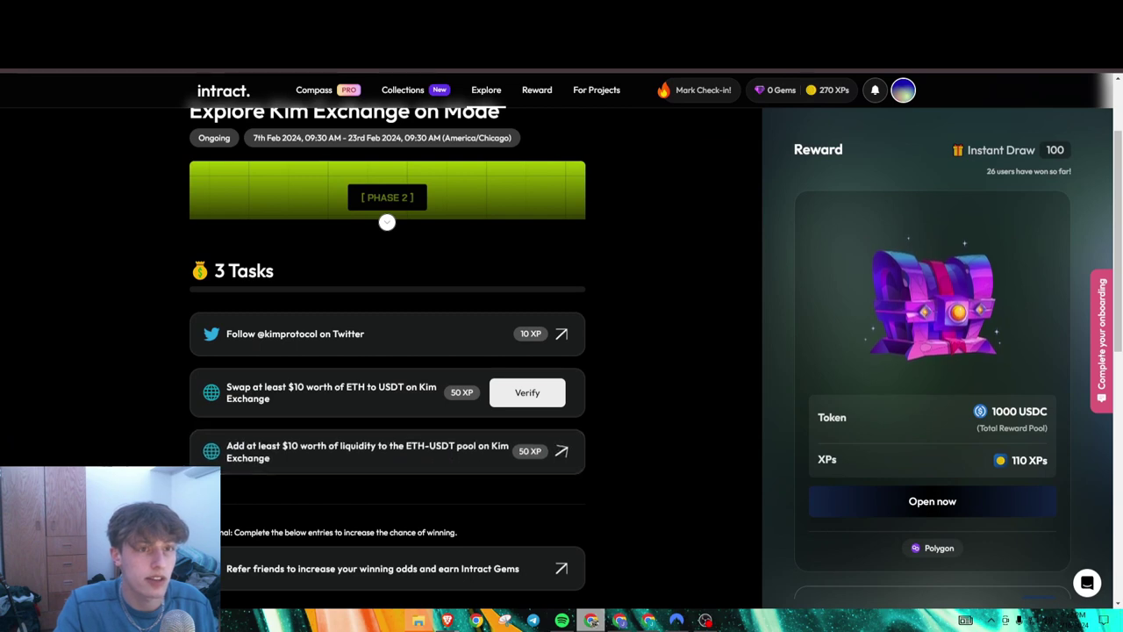
key("ctrl+Tab")
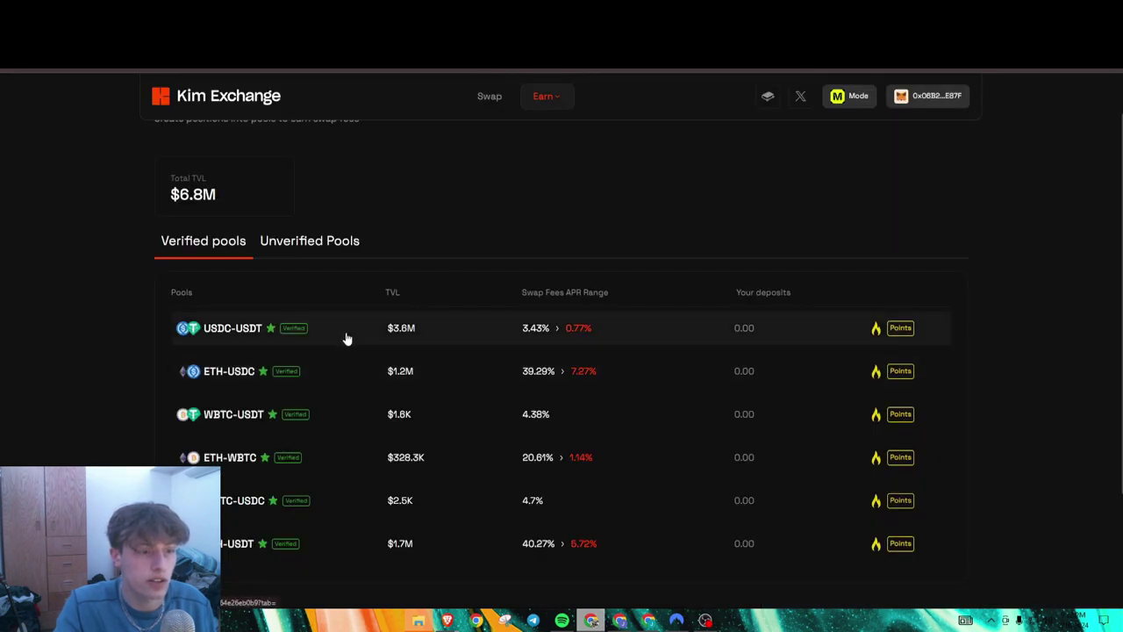
Step: Open the ETH-USDT pool's add-liquidity form, review its required tokens, and go back to the swap page
left_click(341, 537)
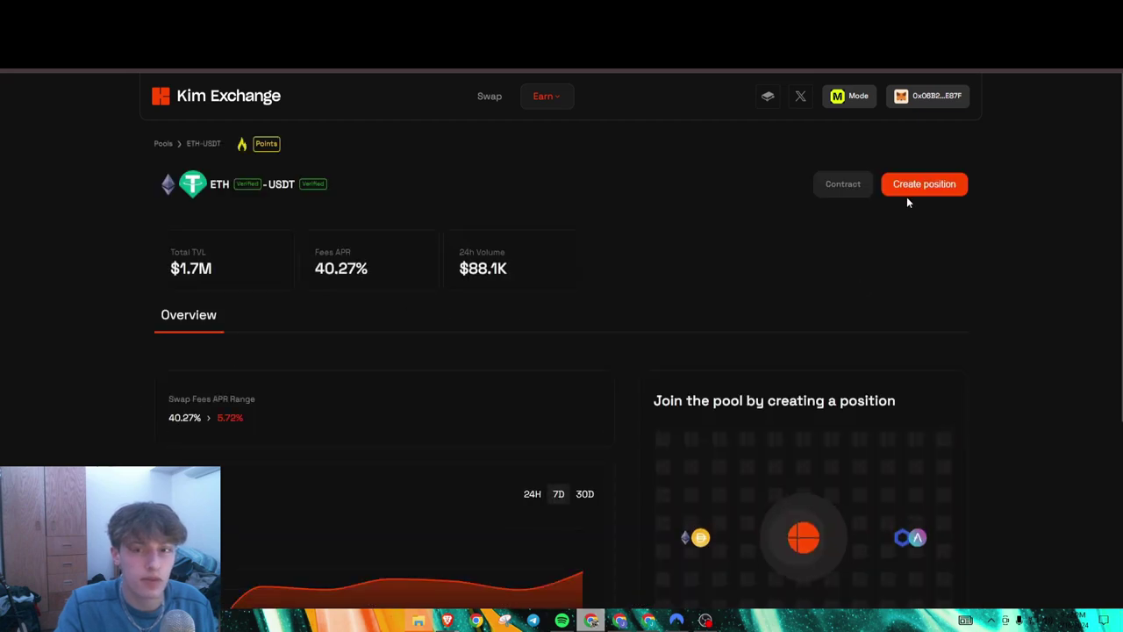
left_click(916, 185)
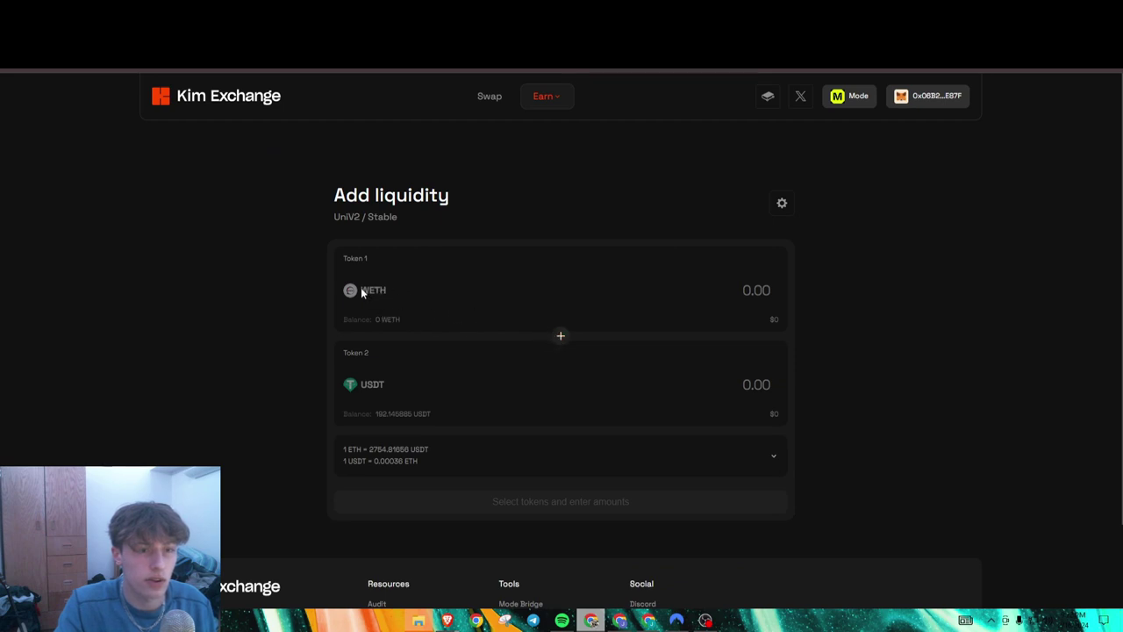
scroll(506, 319, "down", 2)
scroll(561, 323, "up", 2)
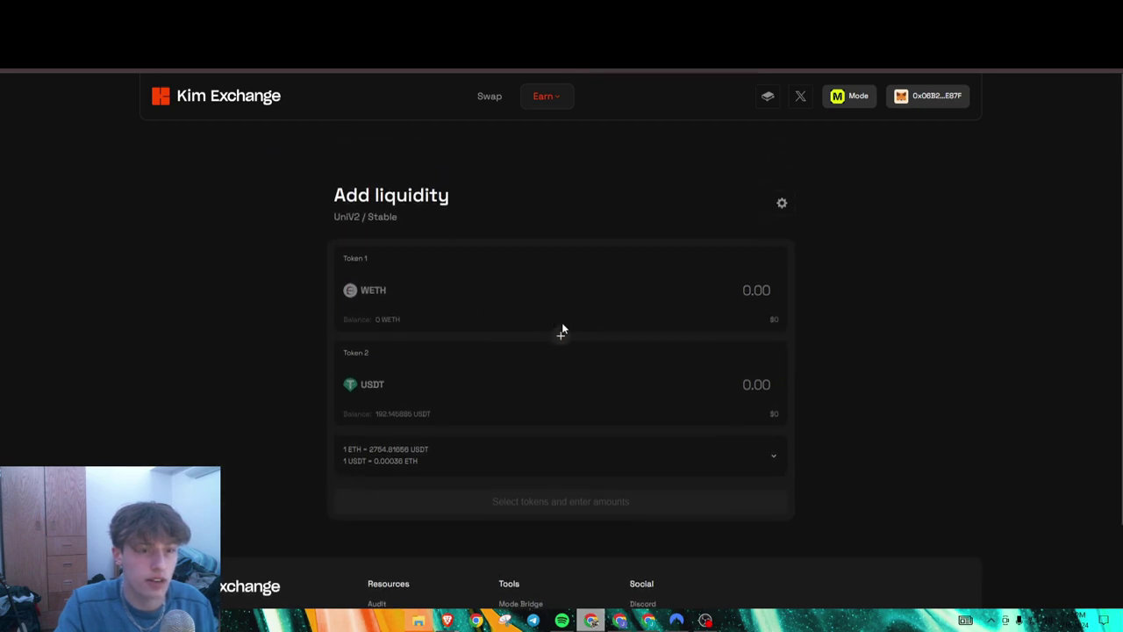
left_click(490, 98)
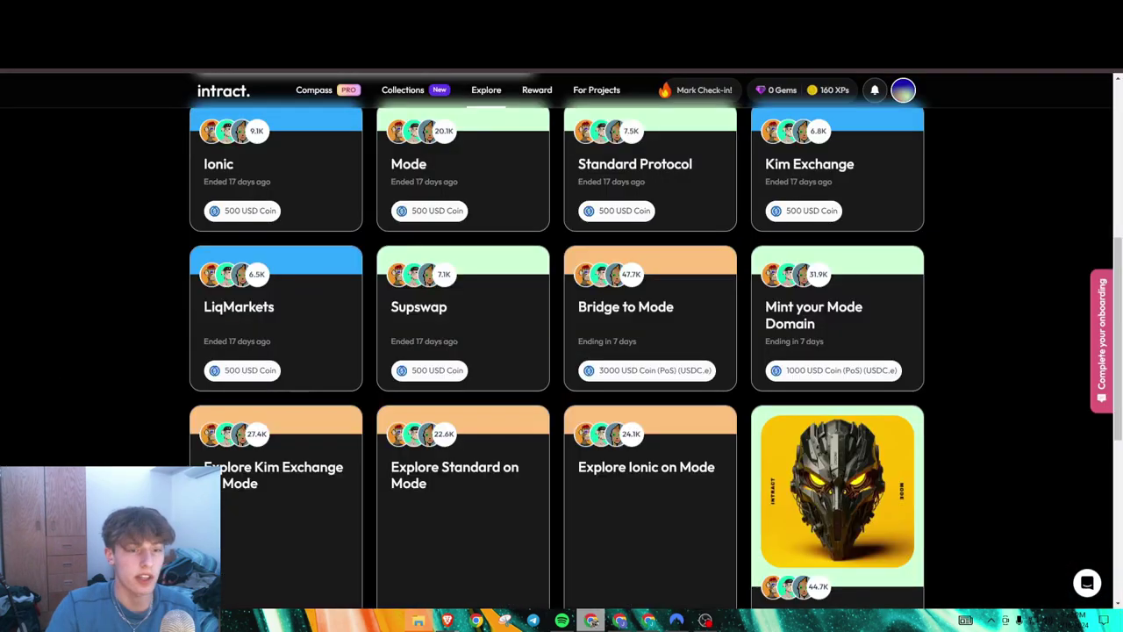
Step: Look through the Mode campaign's quests on Intract, including the Kim Exchange, Standard, Ionic and Mode Sentinel NFT quests
scroll(619, 386, "up", 2)
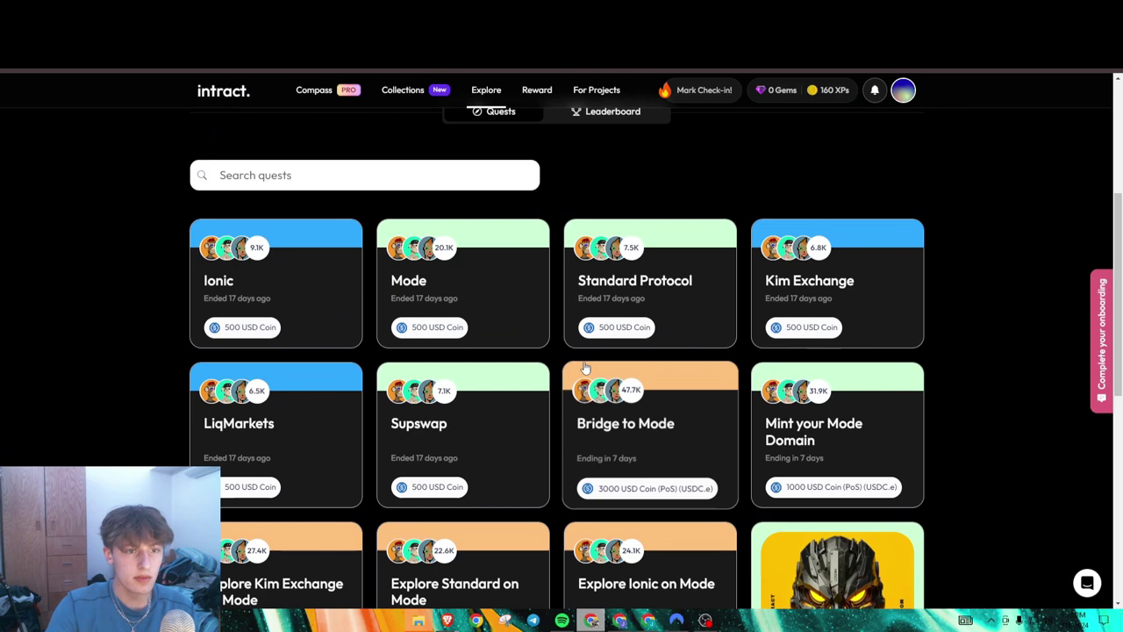
scroll(657, 359, "down", 3)
scroll(662, 395, "down", 1)
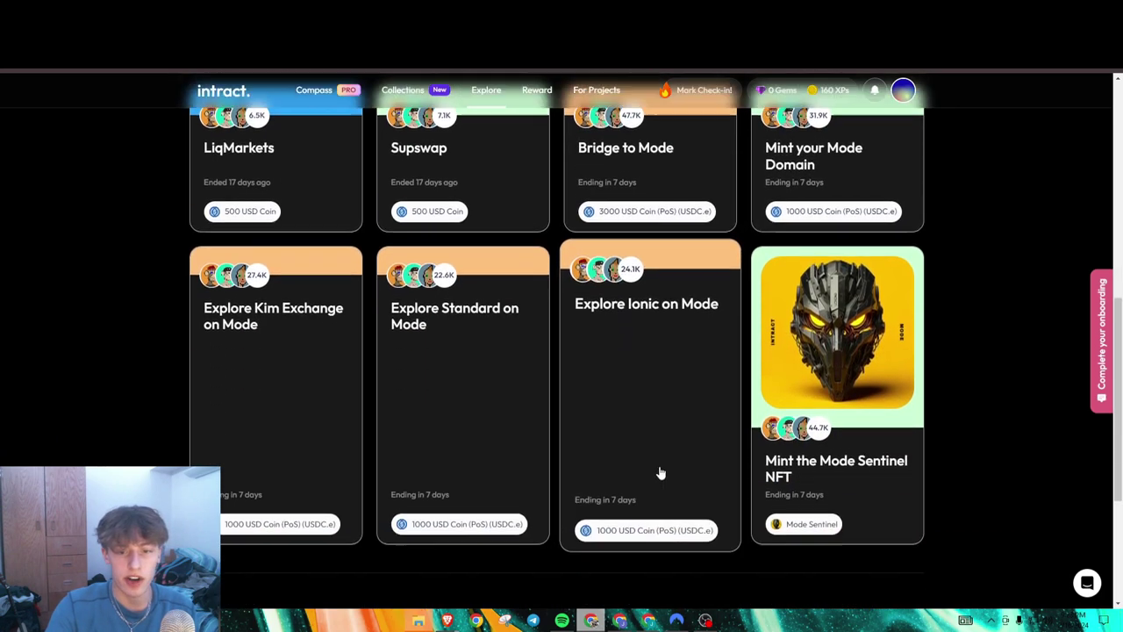
scroll(697, 449, "up", 1)
scroll(754, 449, "down", 1)
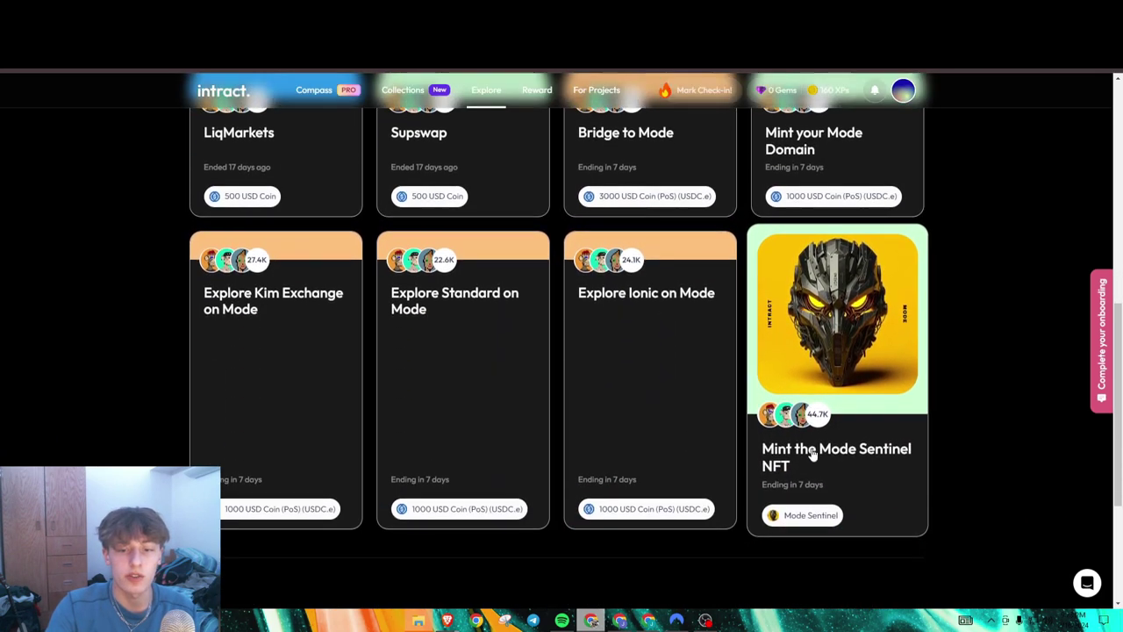
scroll(819, 422, "up", 1)
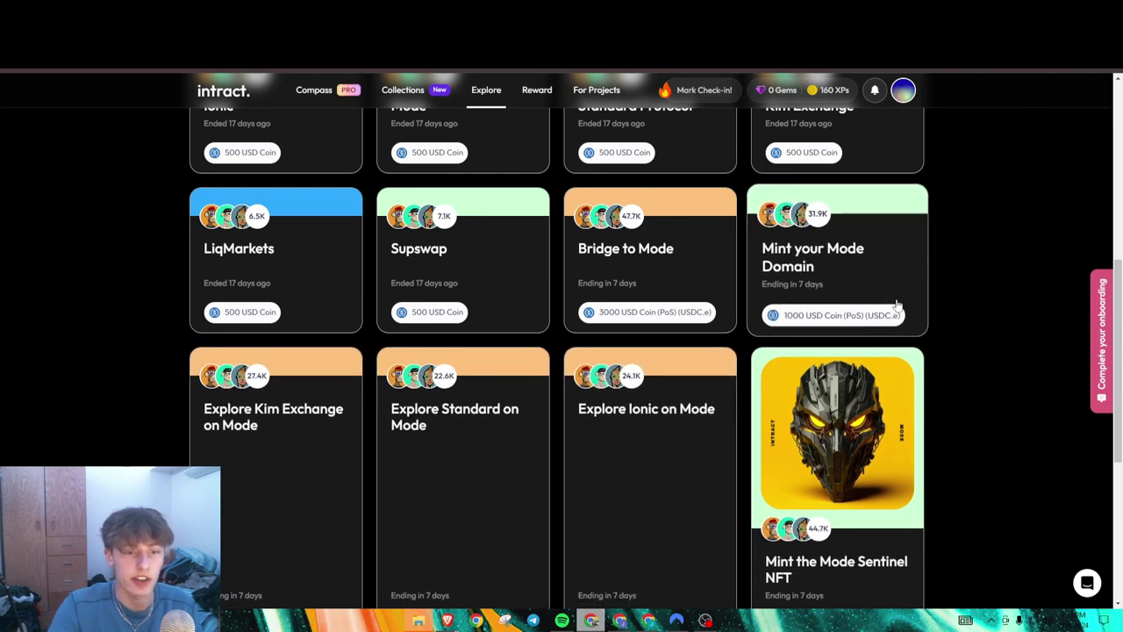
scroll(111, 364, "down", 2)
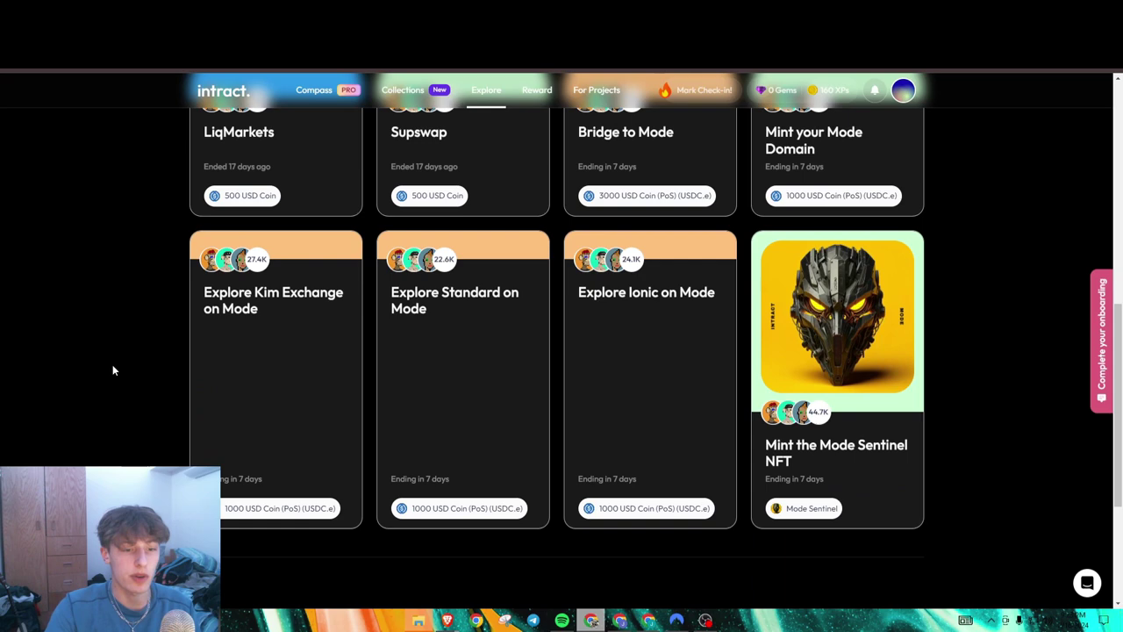
scroll(115, 370, "up", 1)
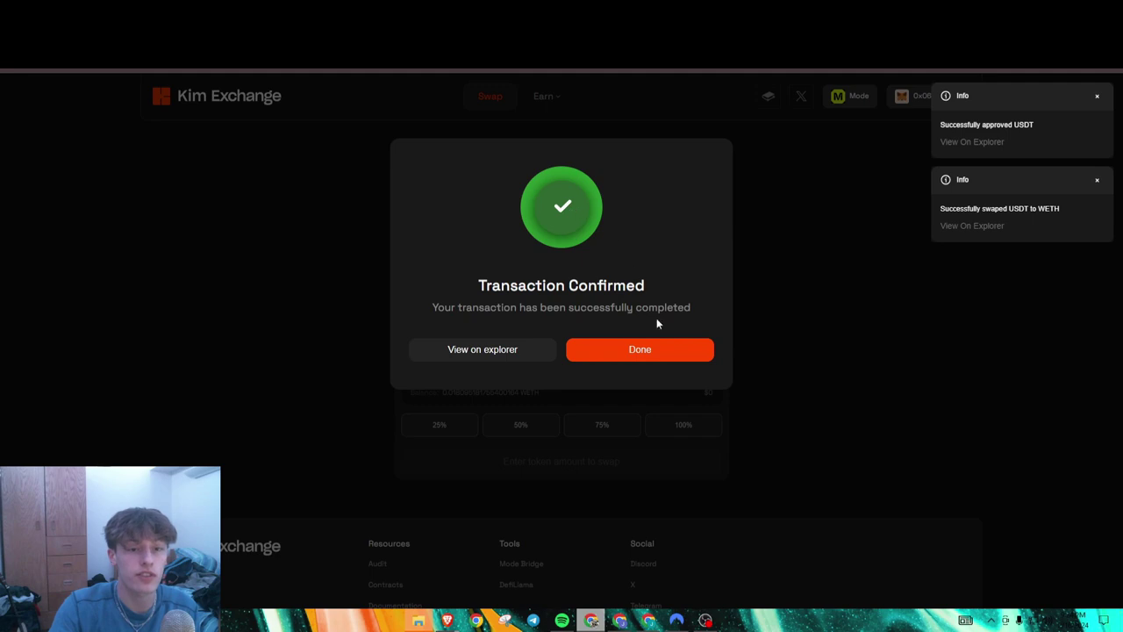
Step: Close the swap confirmation on Kim Exchange, set up a 50 USDT to ETH swap, and reject its 50 USDT spending cap request
left_click(651, 350)
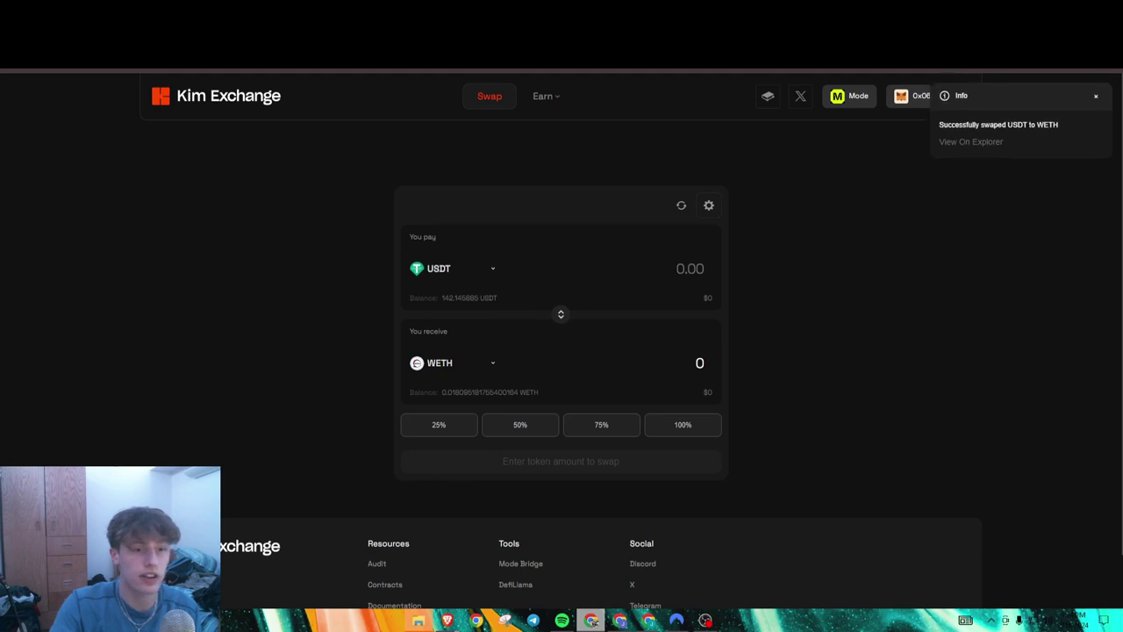
left_click(455, 370)
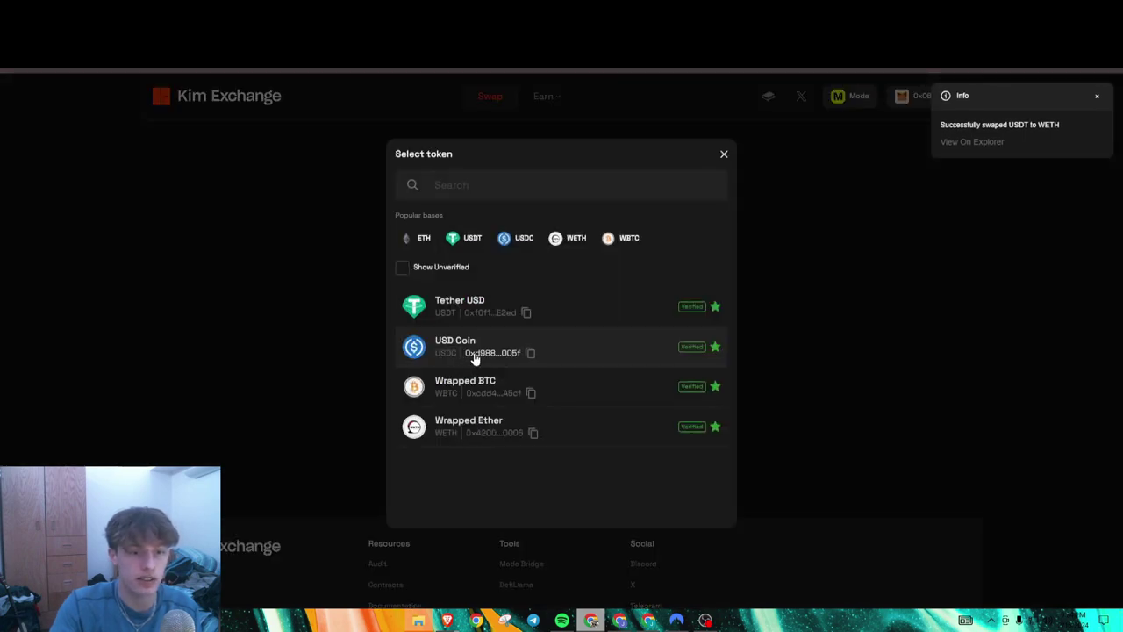
left_click(425, 242)
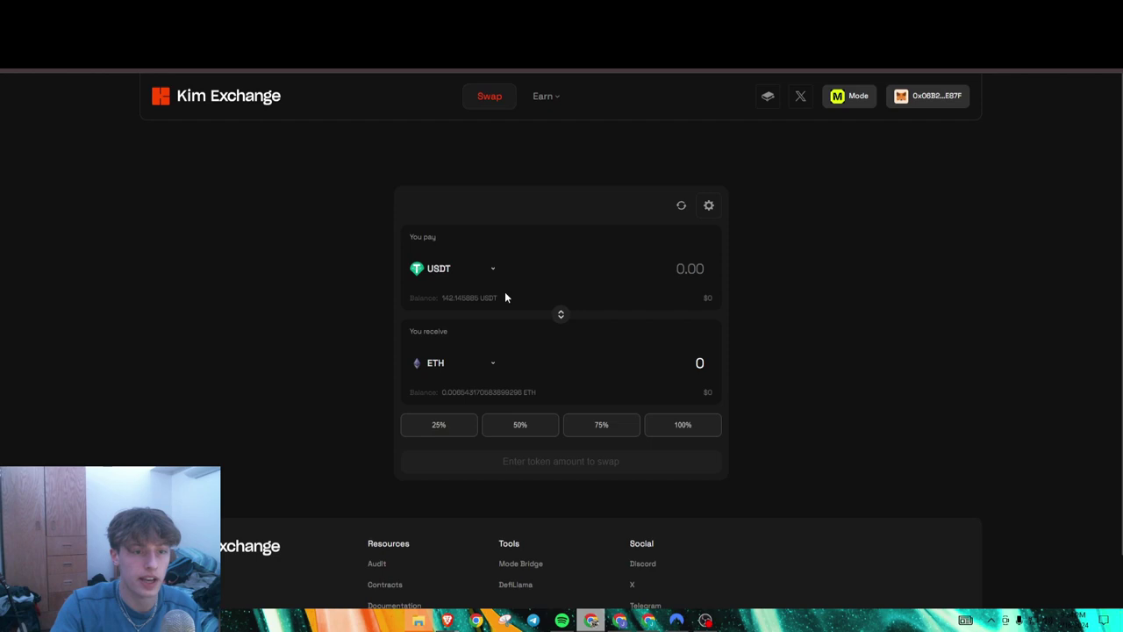
type("50")
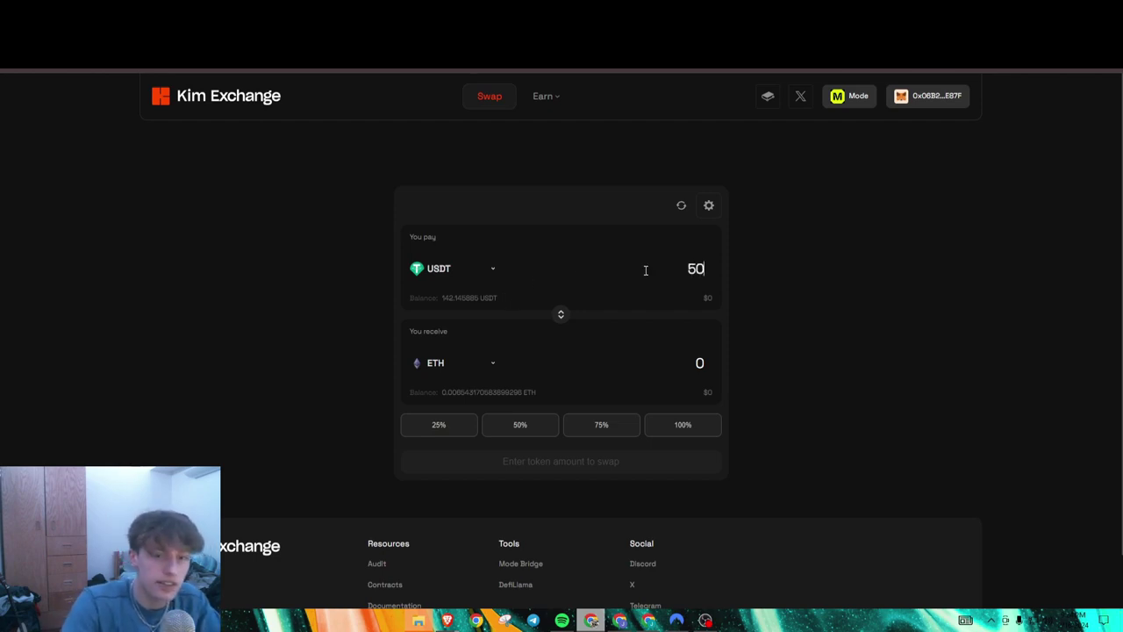
left_click(588, 488)
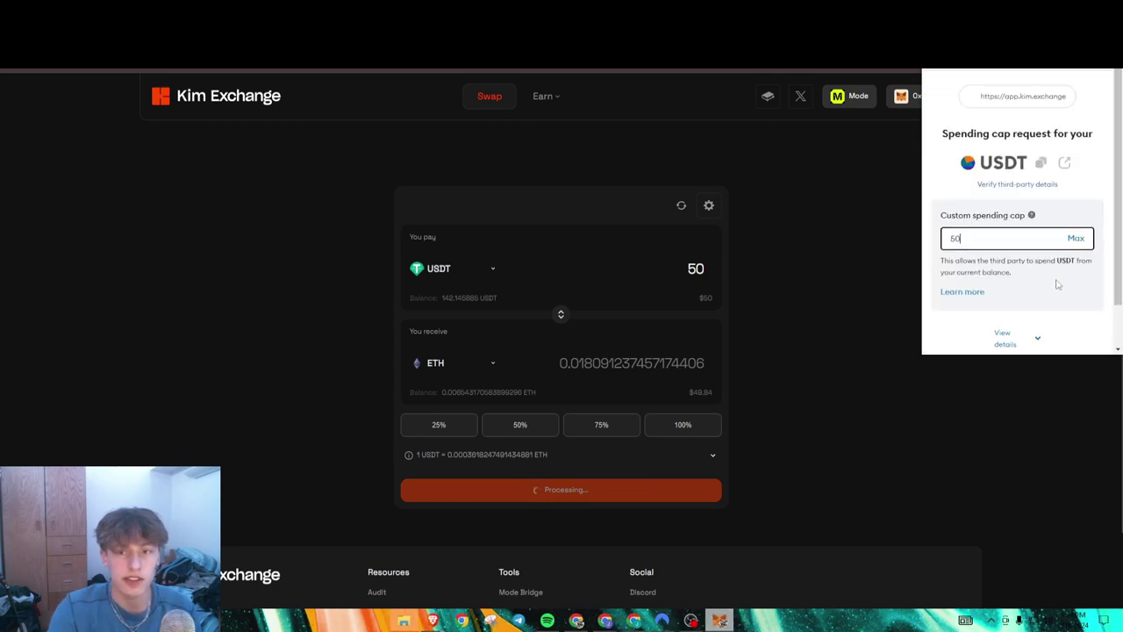
scroll(995, 298, "down", 2)
left_click(966, 331)
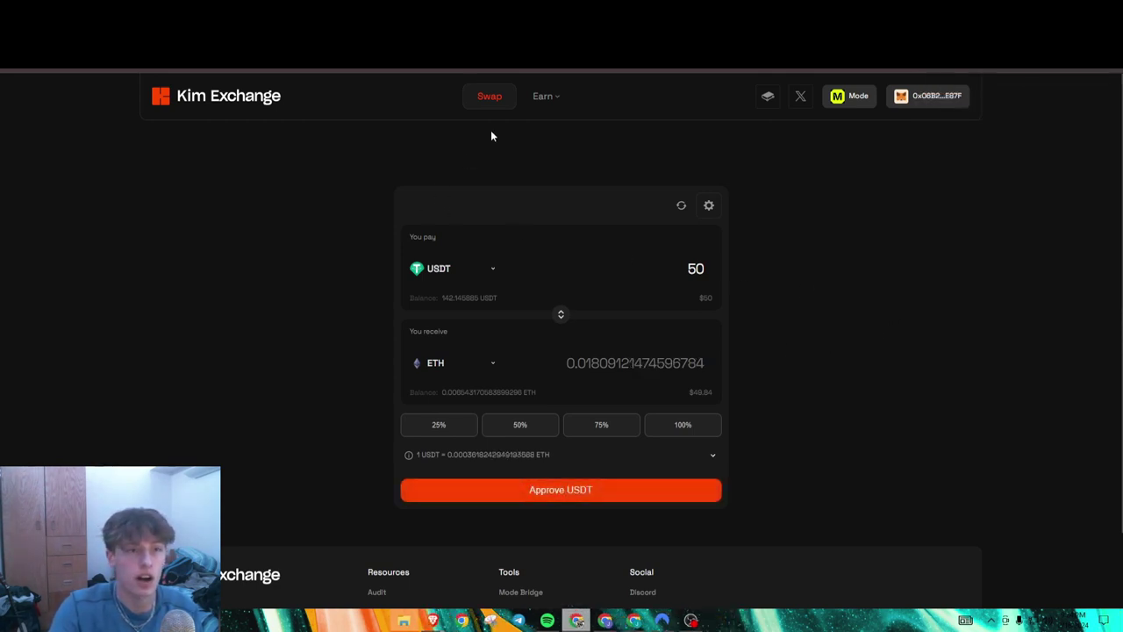
Step: Create a new position from Kim Exchange's pools page with ETH as token 1 and USDT as token 2
mouse_move(544, 100)
left_click(540, 148)
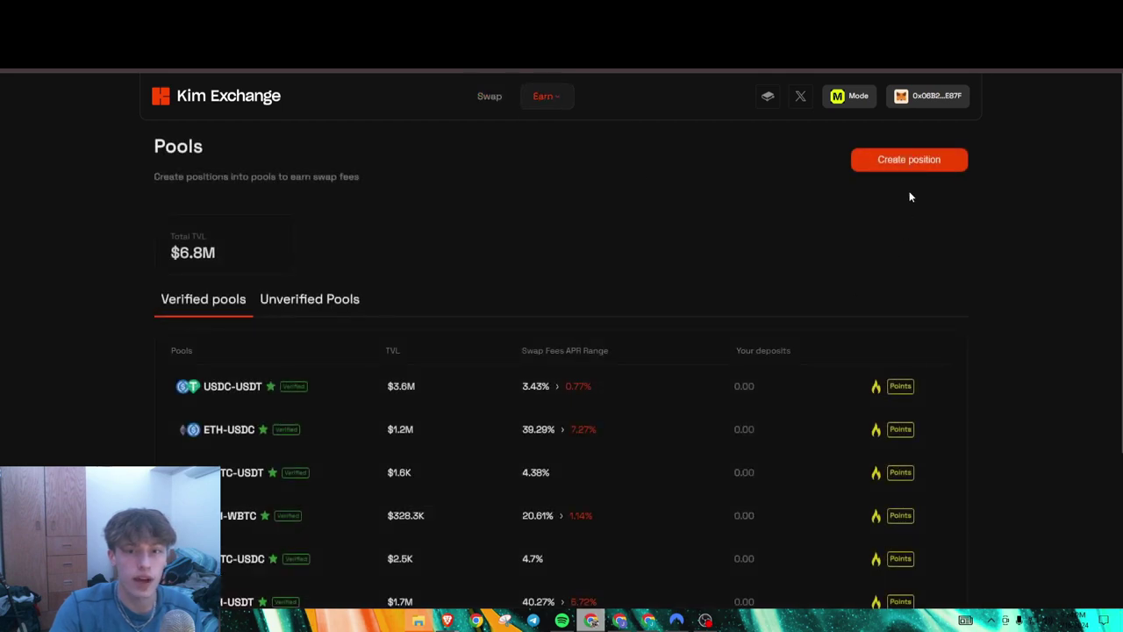
left_click(896, 166)
left_click(380, 301)
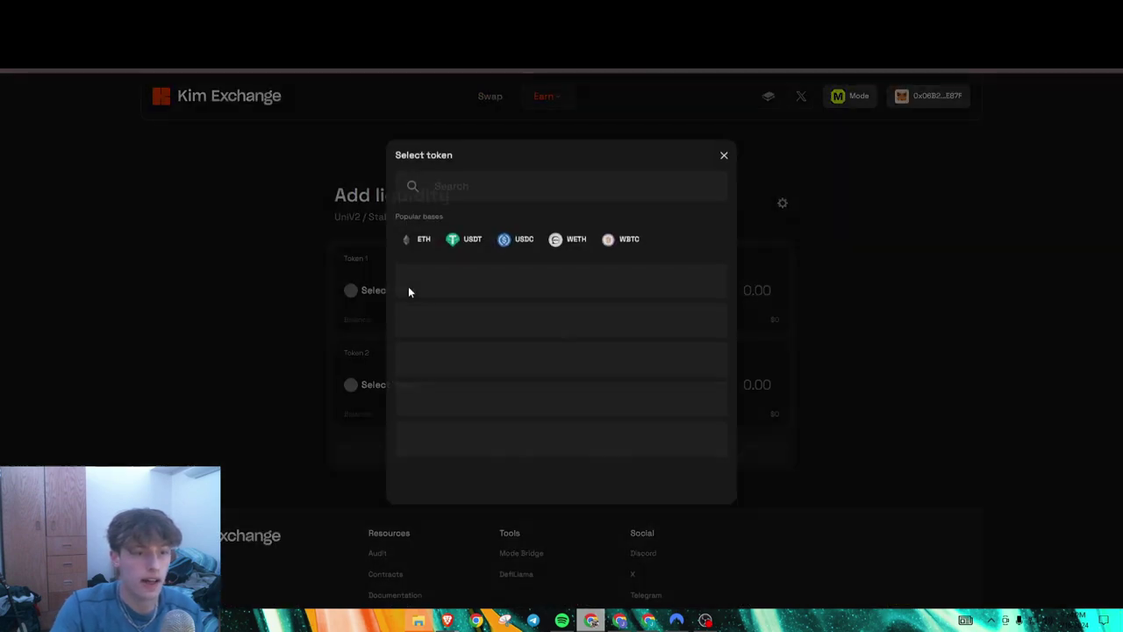
left_click(422, 249)
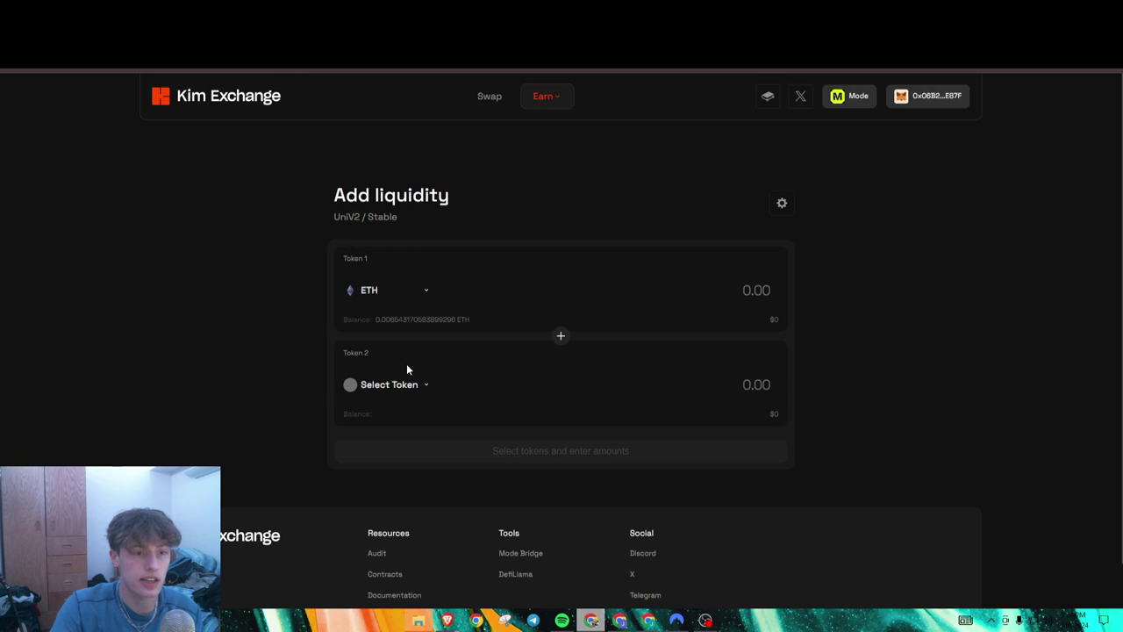
left_click(373, 384)
left_click(466, 241)
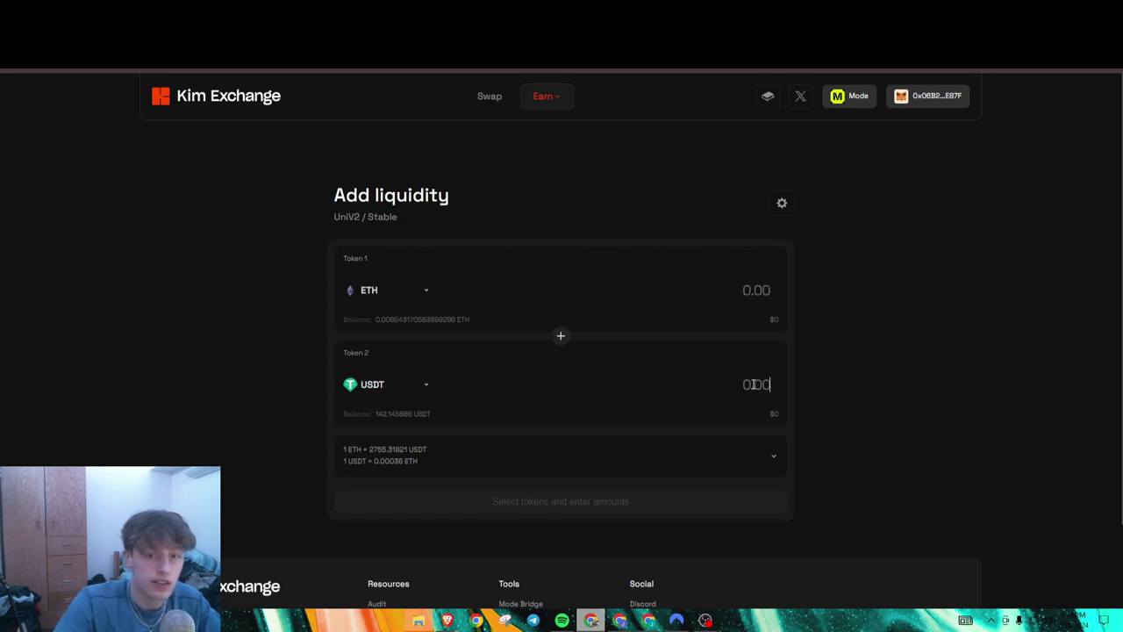
Step: Set the USDT liquidity amount to 10, approve USDT, and proceed to add the ETH-USDT liquidity
type("10")
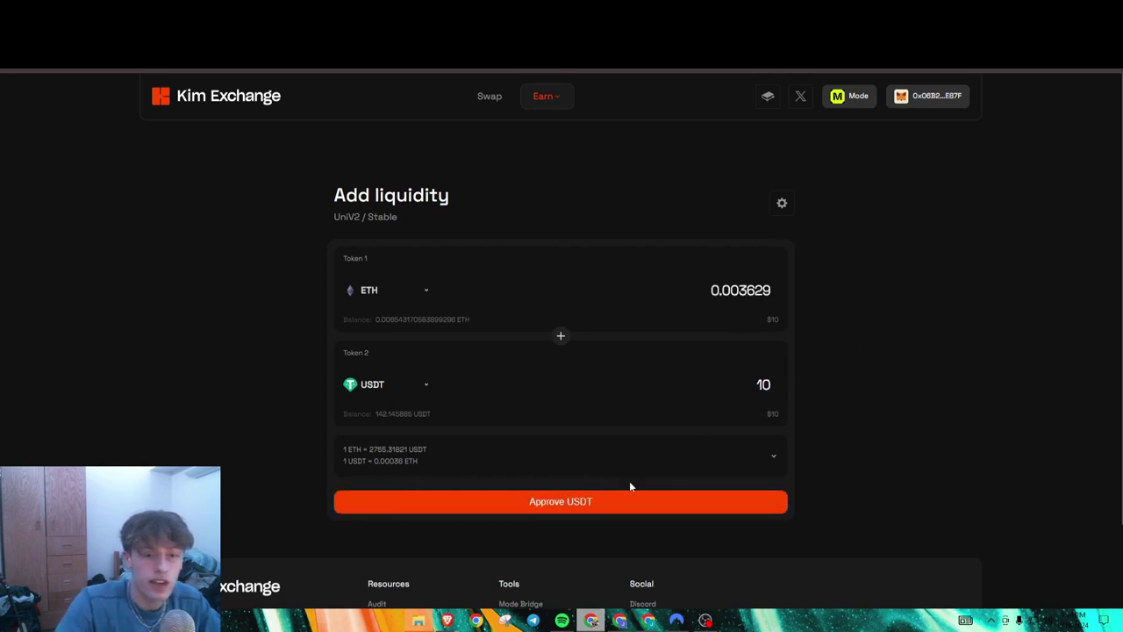
left_click(572, 503)
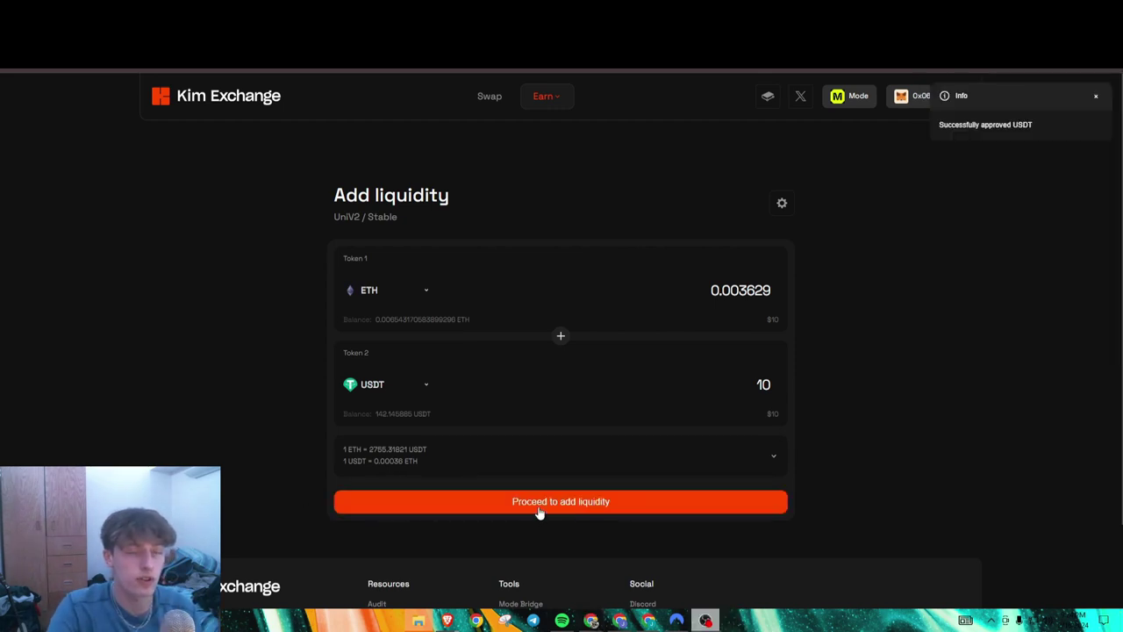
left_click(540, 510)
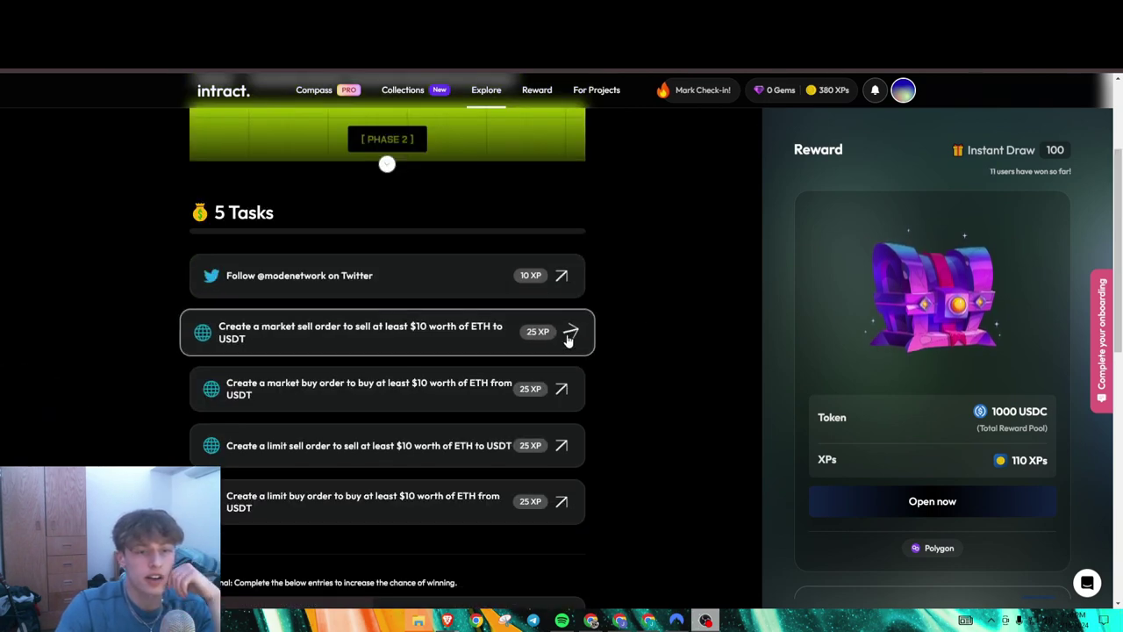
Step: Review the Explore Standard on Mode quest's tasks on Intract and launch the Standard app from the market sell order task
scroll(567, 338, "up", 2)
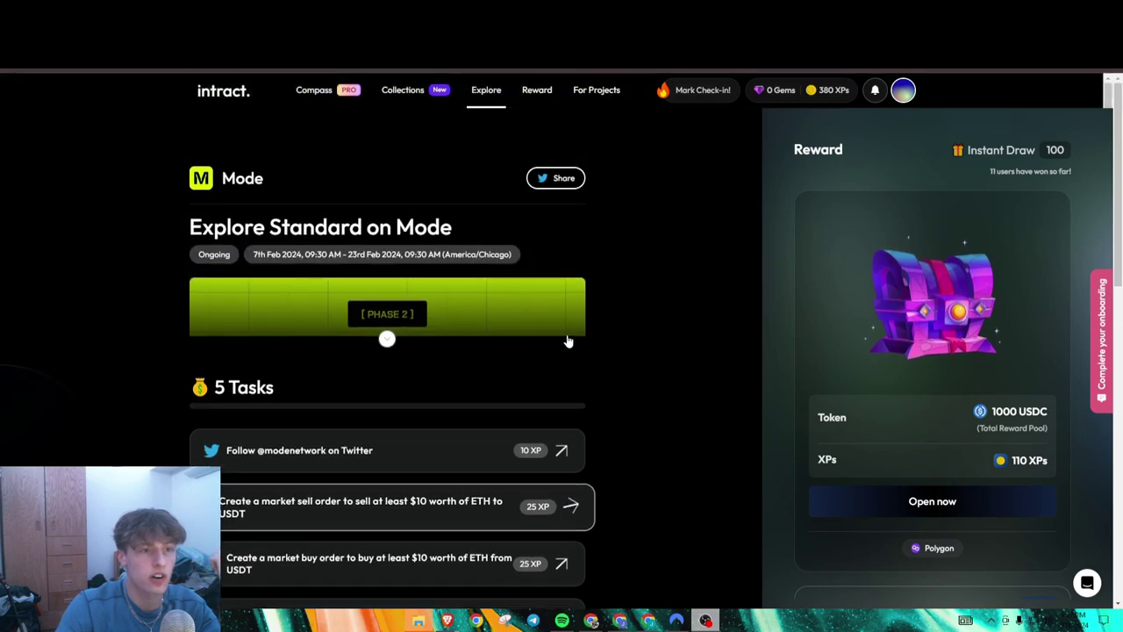
scroll(567, 338, "down", 2)
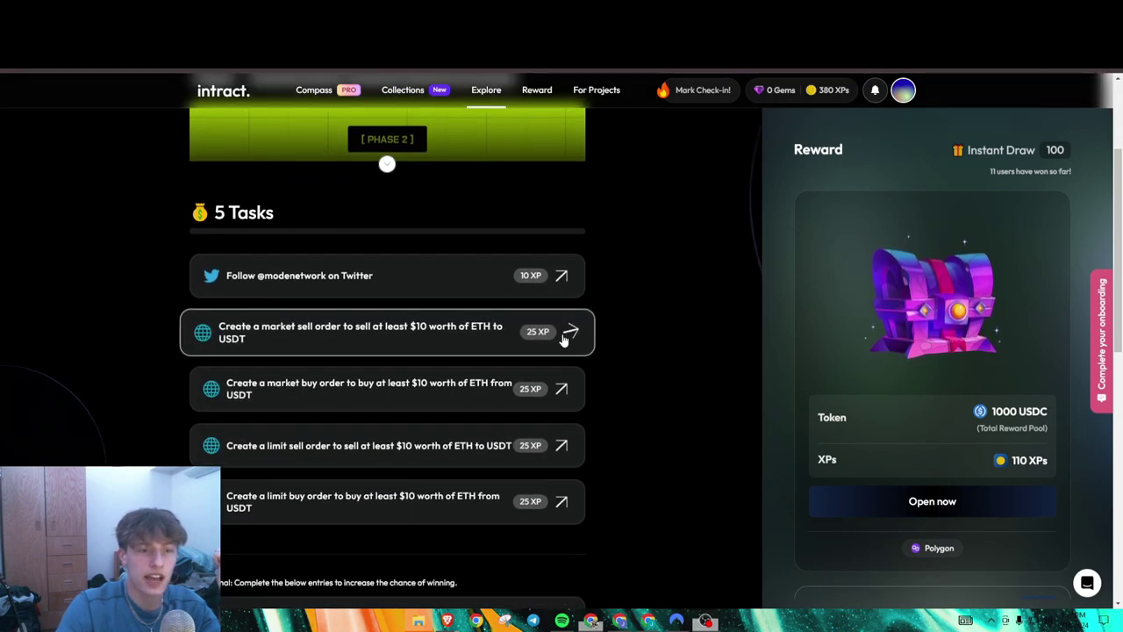
left_click(567, 339)
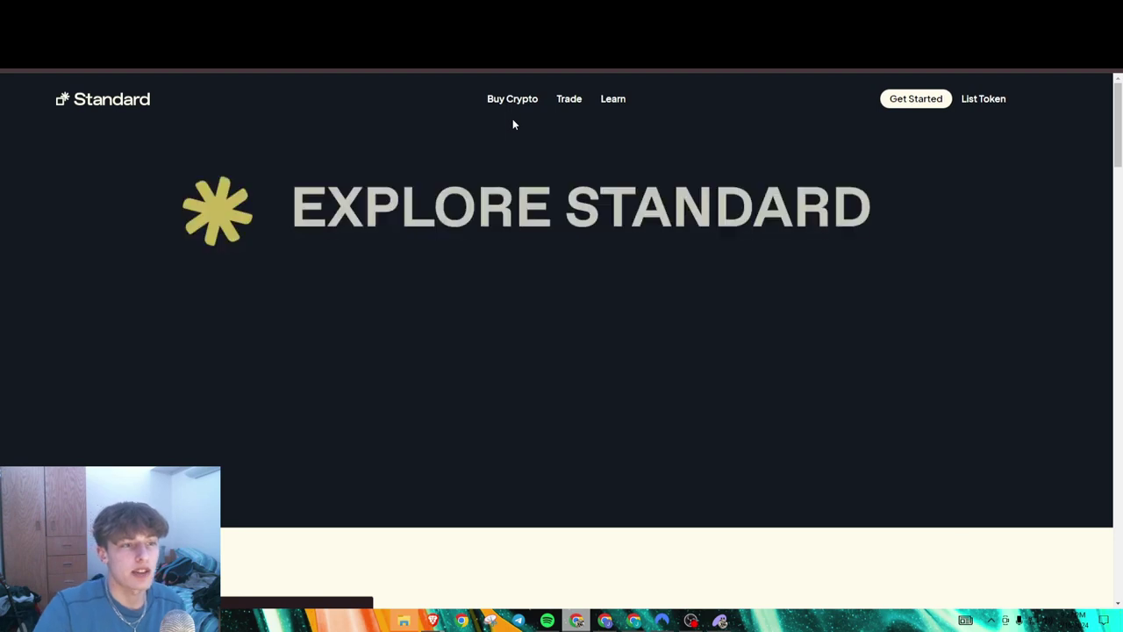
key("ctrl+w")
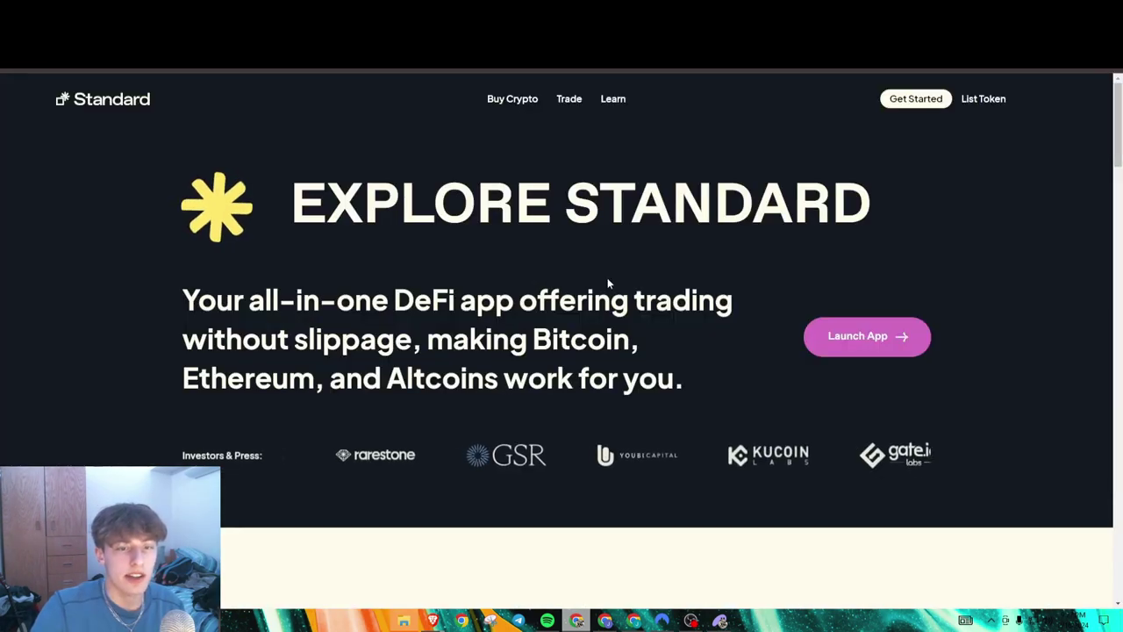
scroll(901, 279, "down", 1)
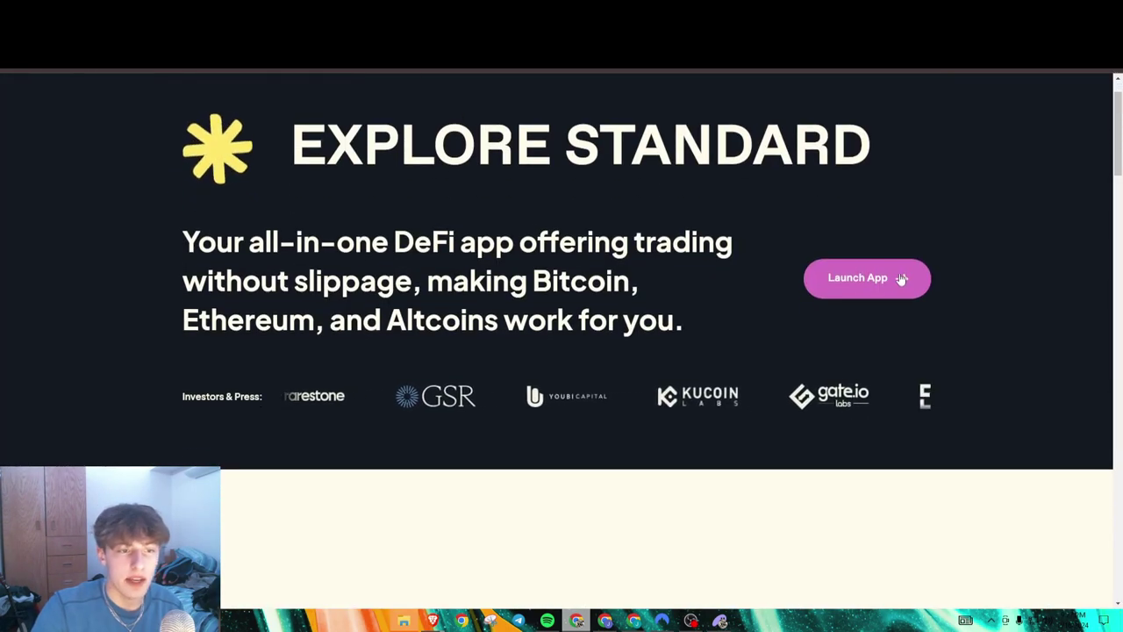
left_click(901, 277)
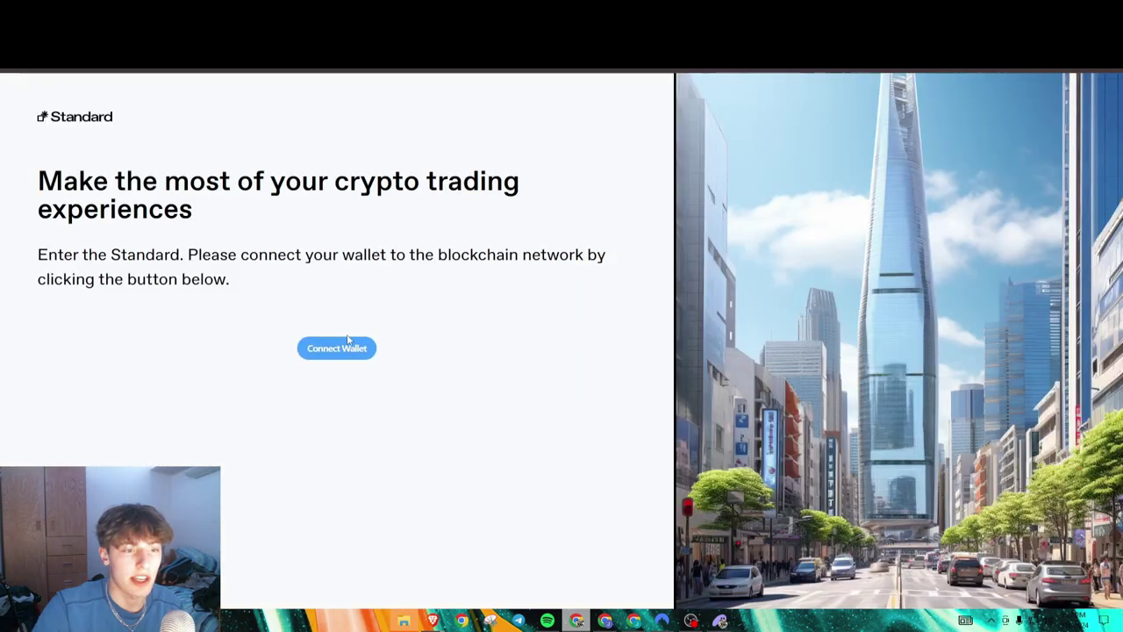
Step: Connect the MetaMask wallet account to the Standard app
left_click(341, 350)
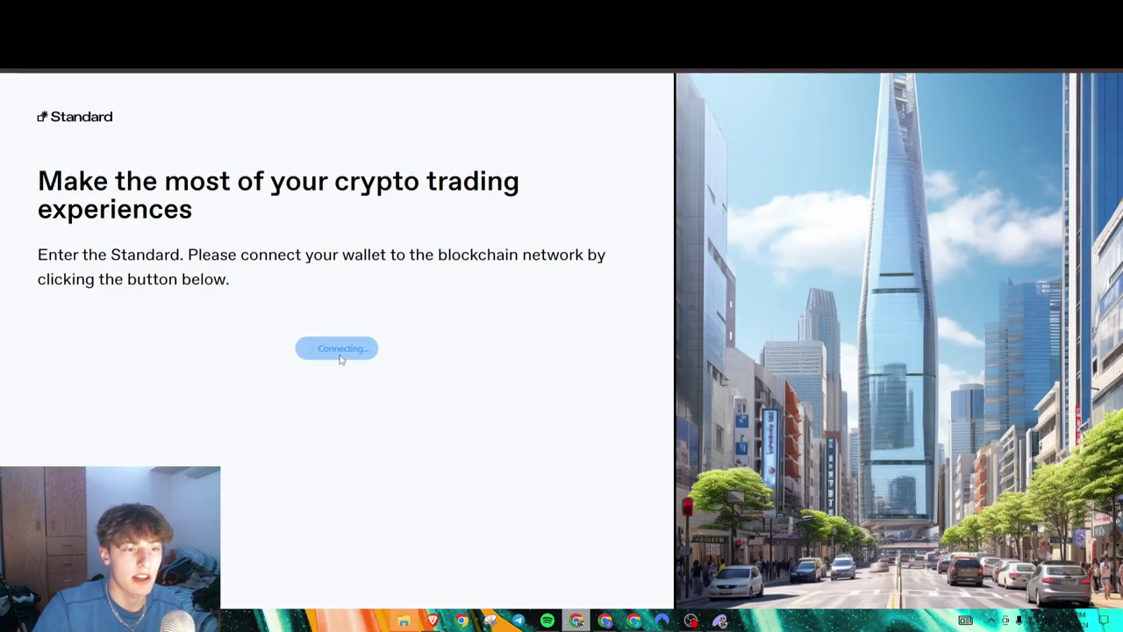
left_click(554, 302)
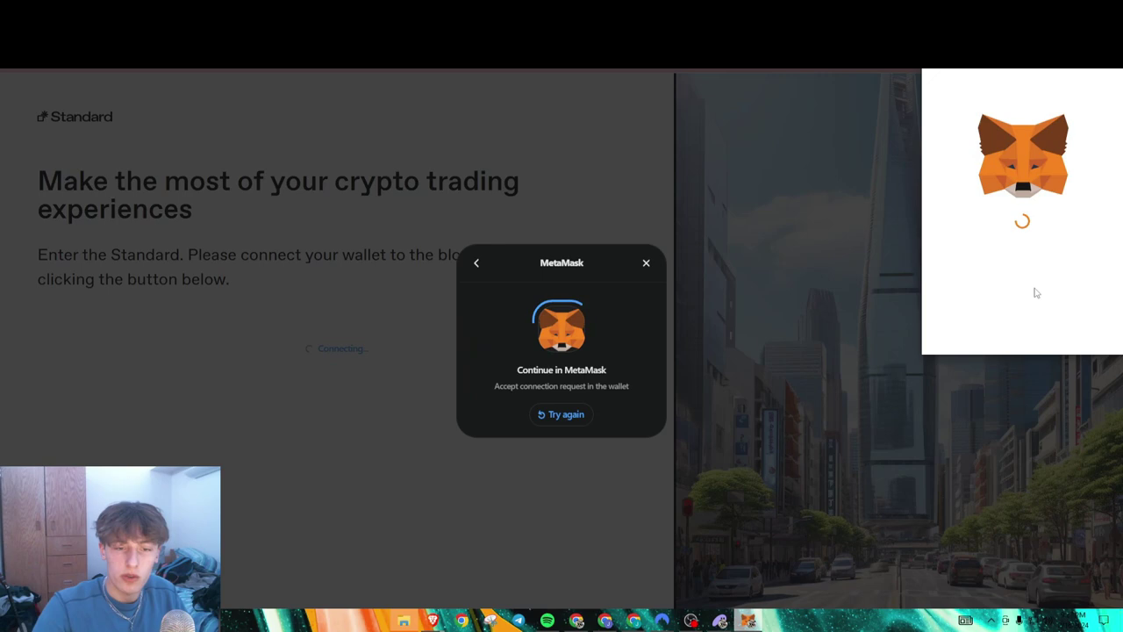
left_click(1066, 330)
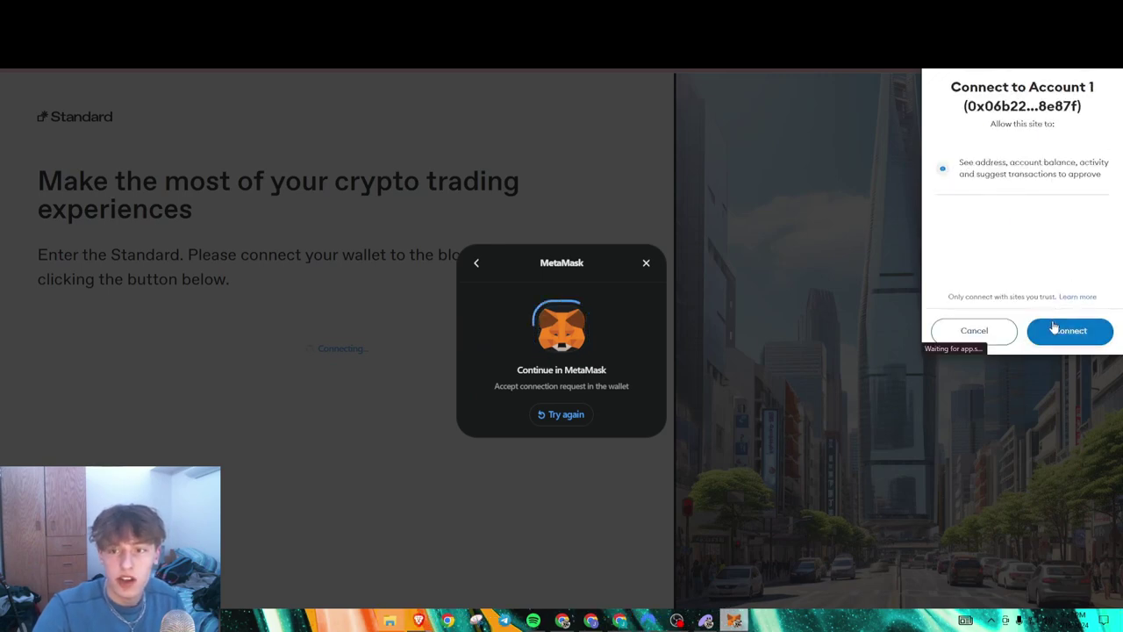
left_click(1066, 330)
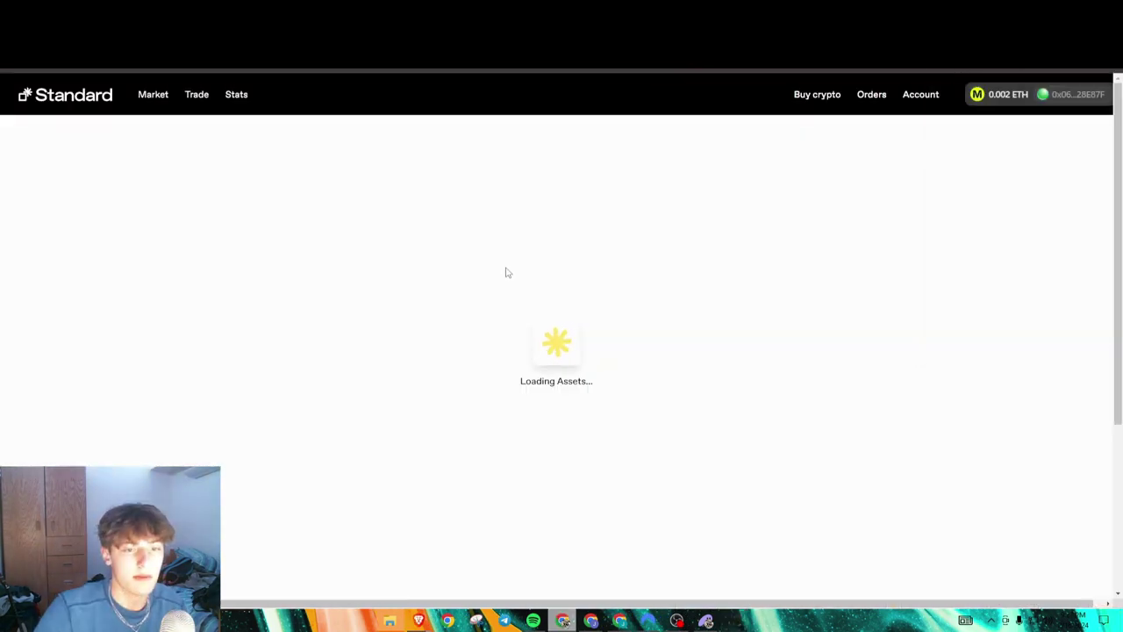
Step: Change the Buy ETH order type on Standard to Market Order
left_click(783, 237)
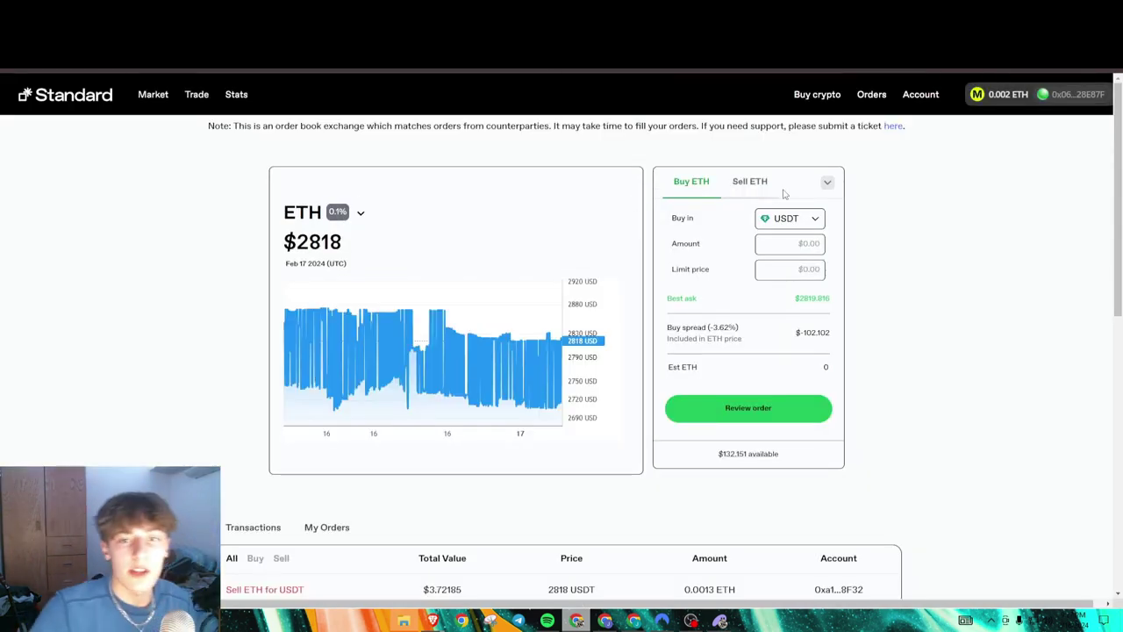
left_click(825, 183)
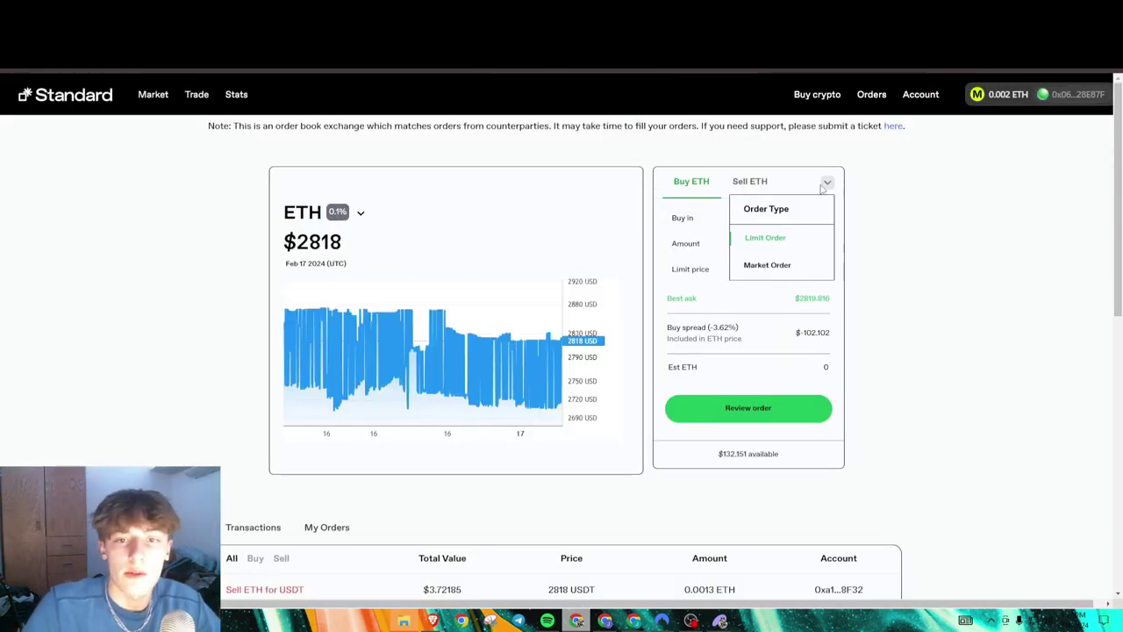
left_click(768, 265)
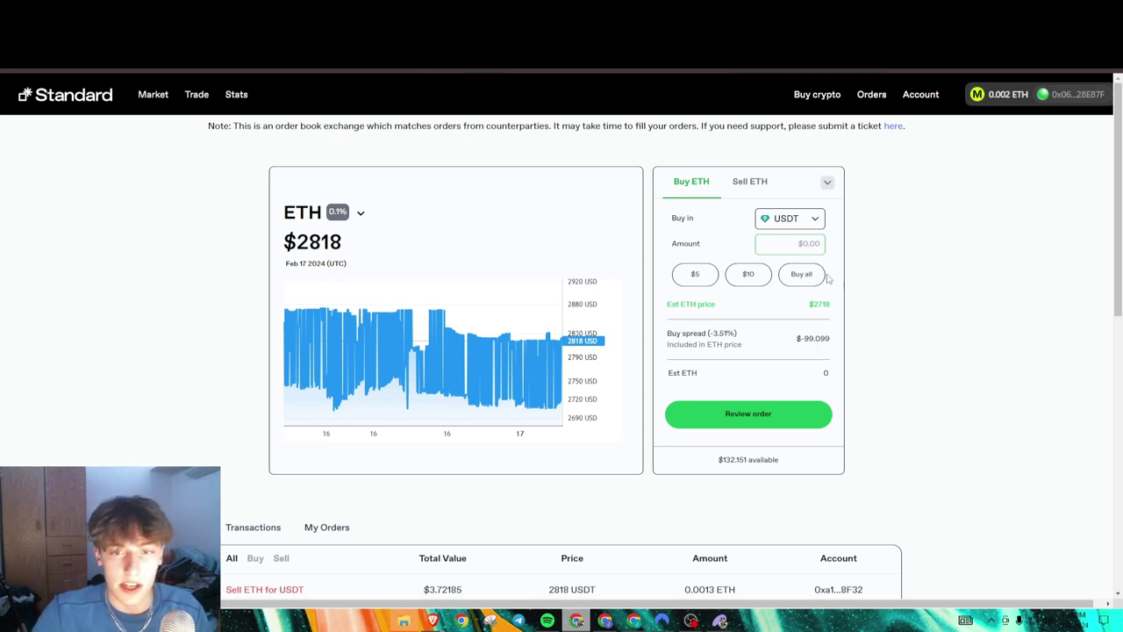
left_click(826, 182)
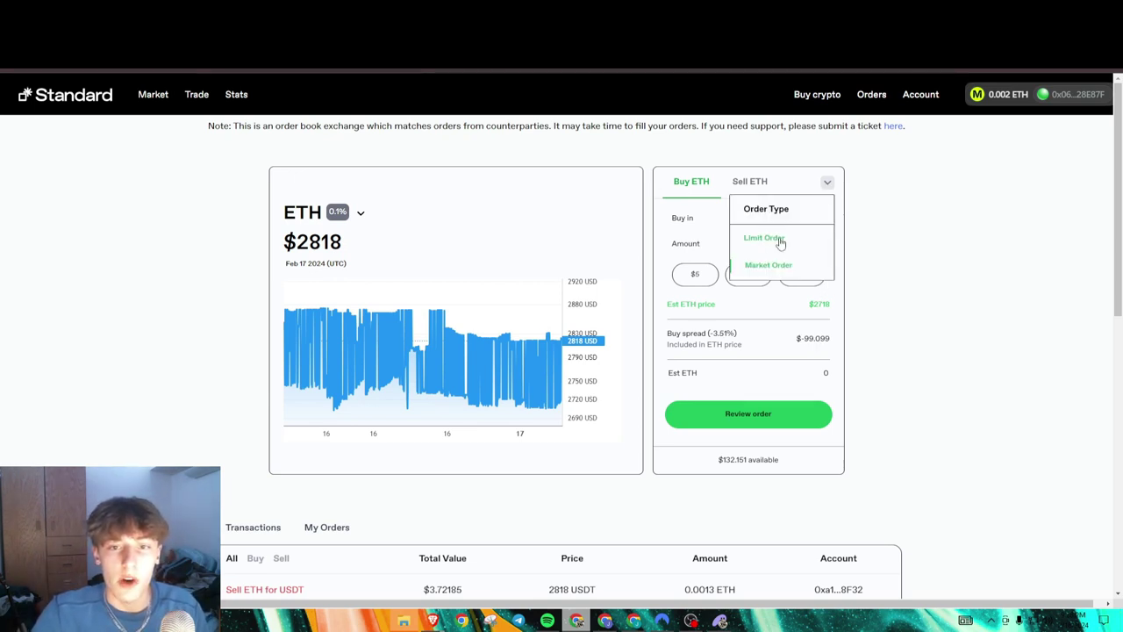
left_click(777, 265)
Step: Set the market buy amount to $15 in USDT and open the order for review
left_click(746, 275)
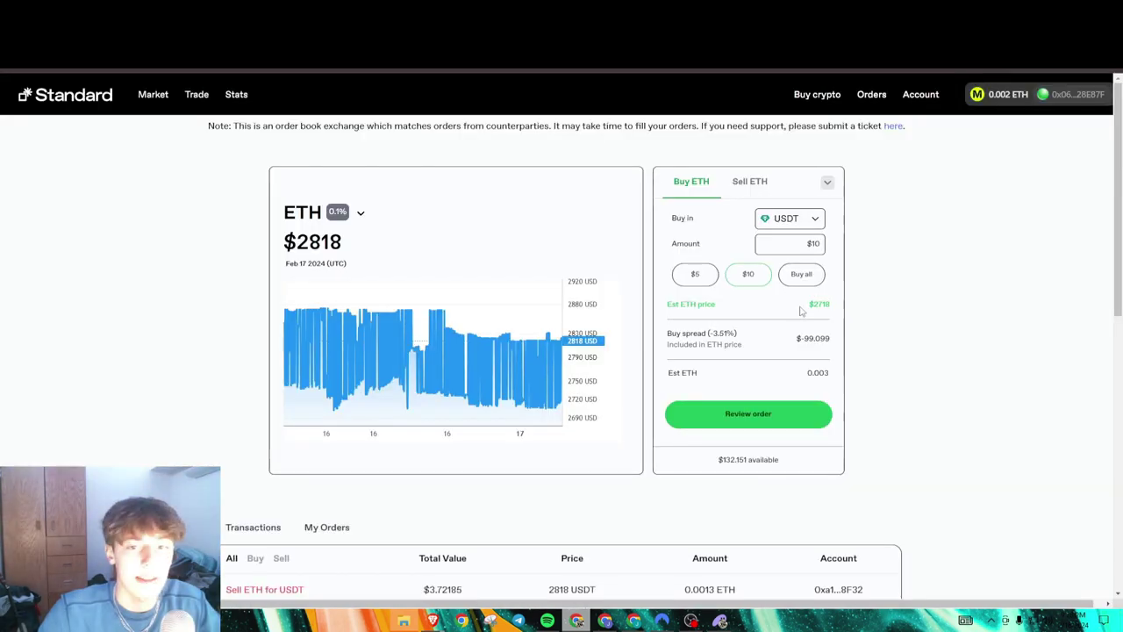
left_click(815, 245)
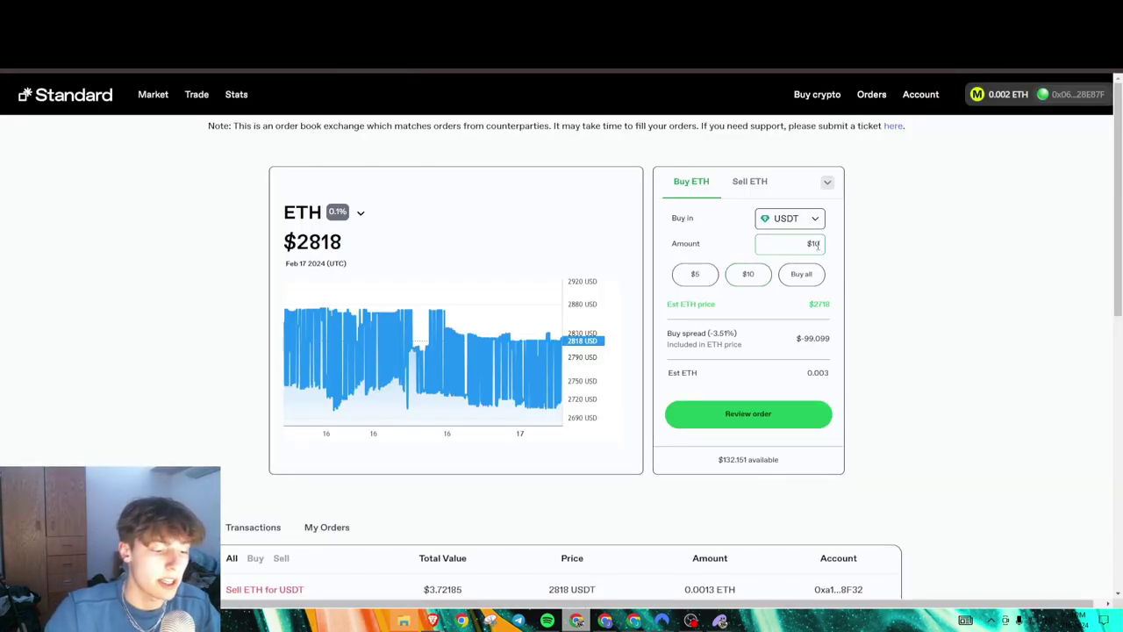
key("BackSpace")
type("5")
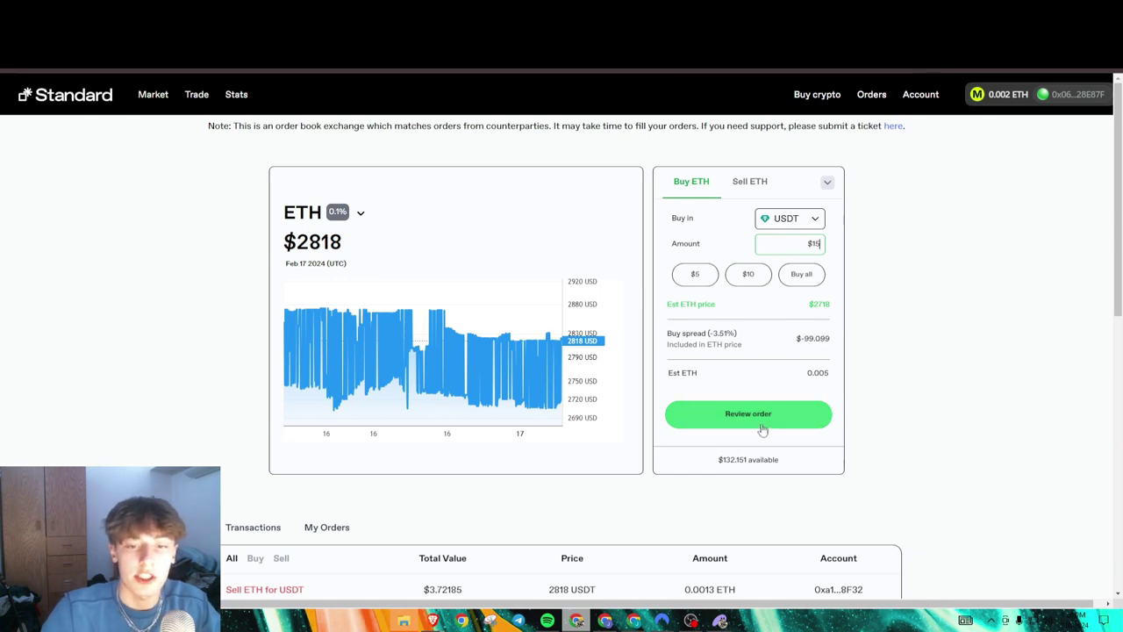
left_click(762, 425)
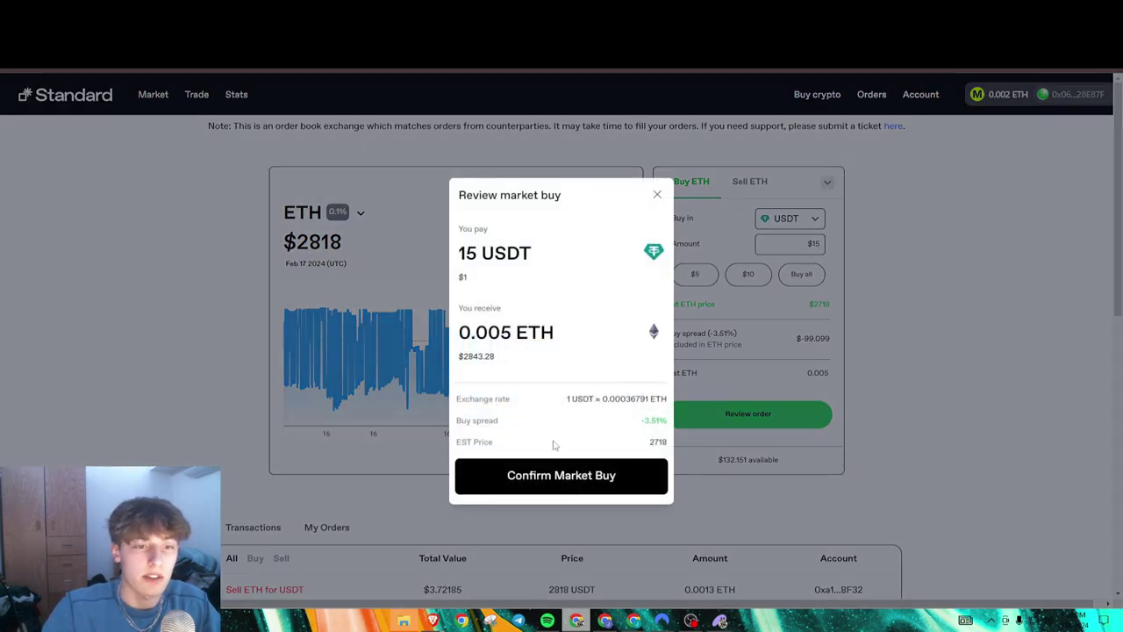
Step: Confirm the market buy and approve the maximum USDT spending cap of 132.151137 in MetaMask
left_click(562, 487)
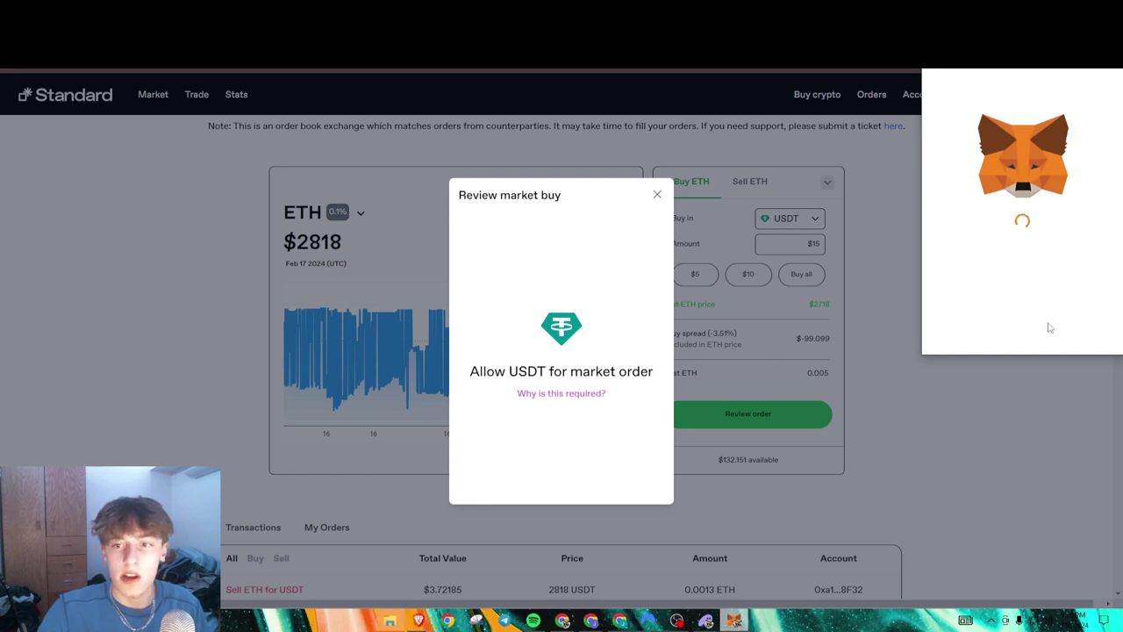
left_click(1077, 244)
scroll(1053, 263, "down", 2)
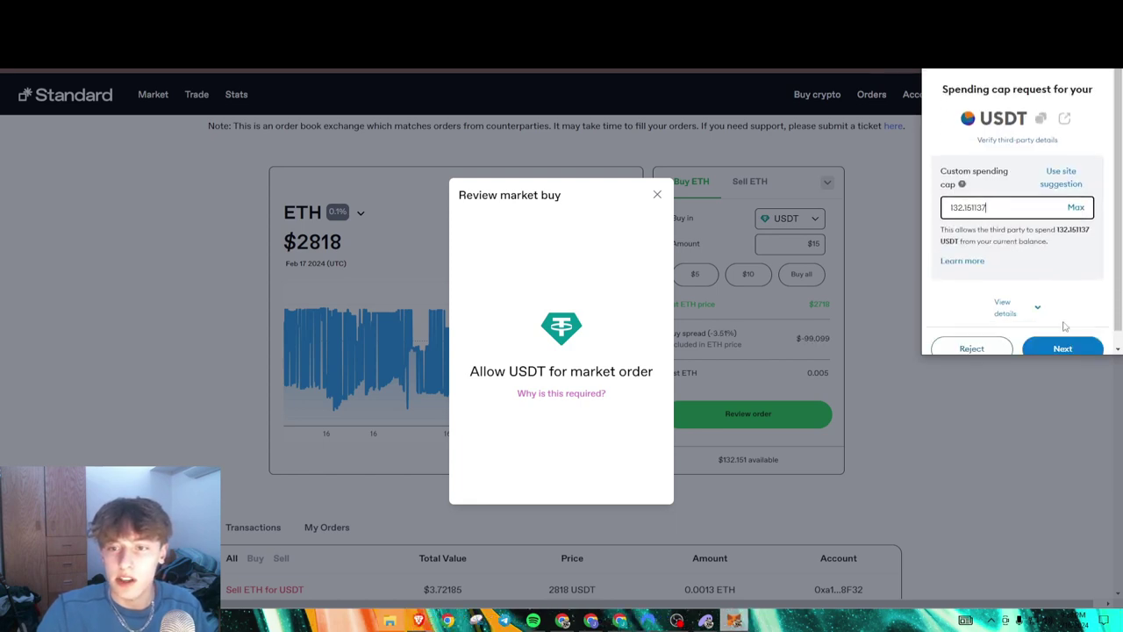
left_click(1063, 346)
left_click(1063, 330)
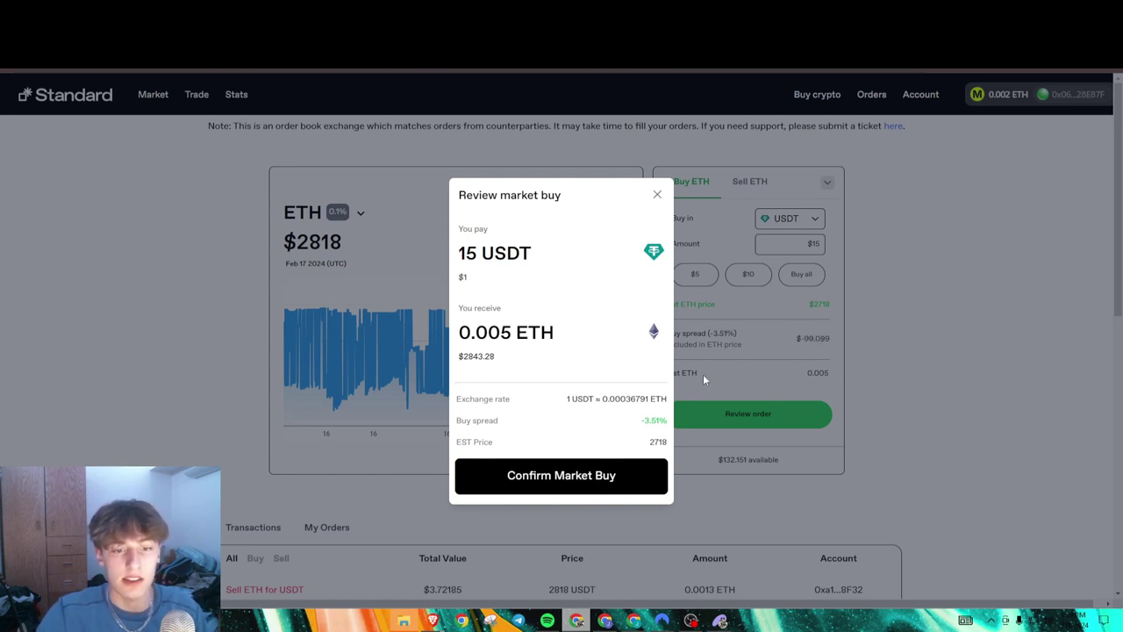
Step: Submit the 15 USDT market buy of ETH through MetaMask, confirm its transaction, and close the order review
left_click(628, 474)
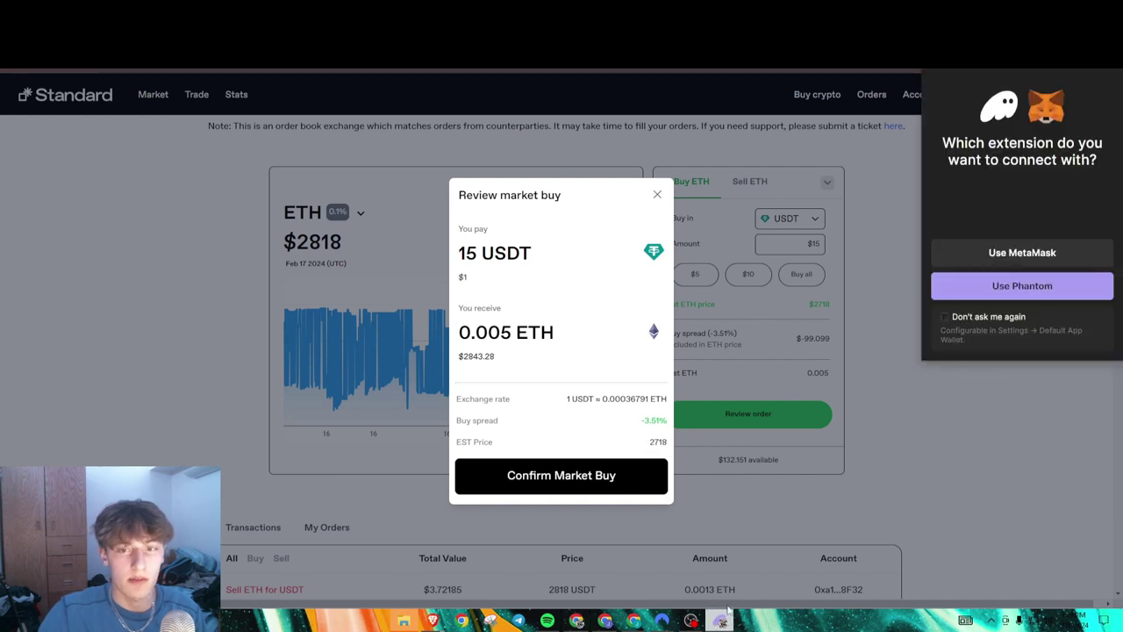
left_click(994, 254)
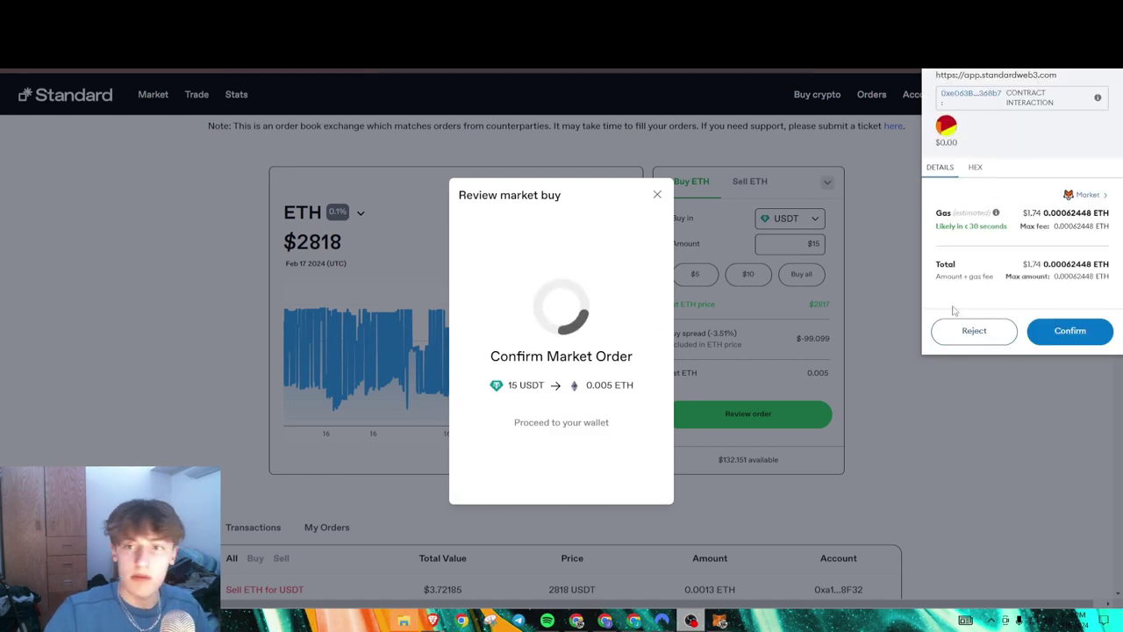
left_click(1065, 333)
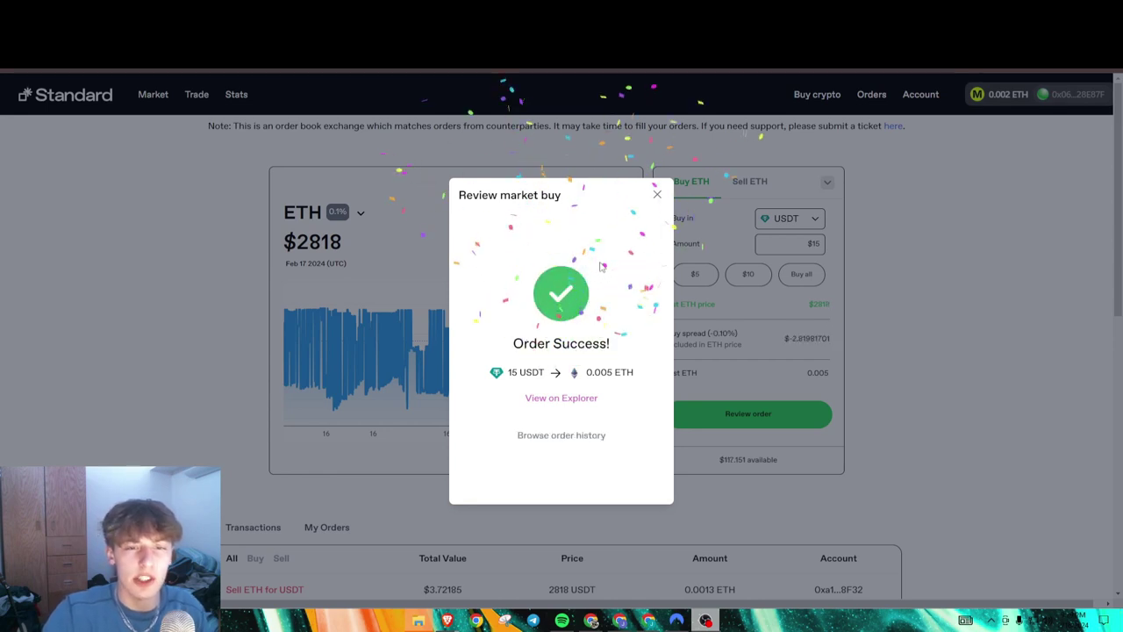
left_click(658, 195)
Step: Change the Buy ETH order type to Limit Order and set the limit price to $2818
scroll(890, 296, "down", 3)
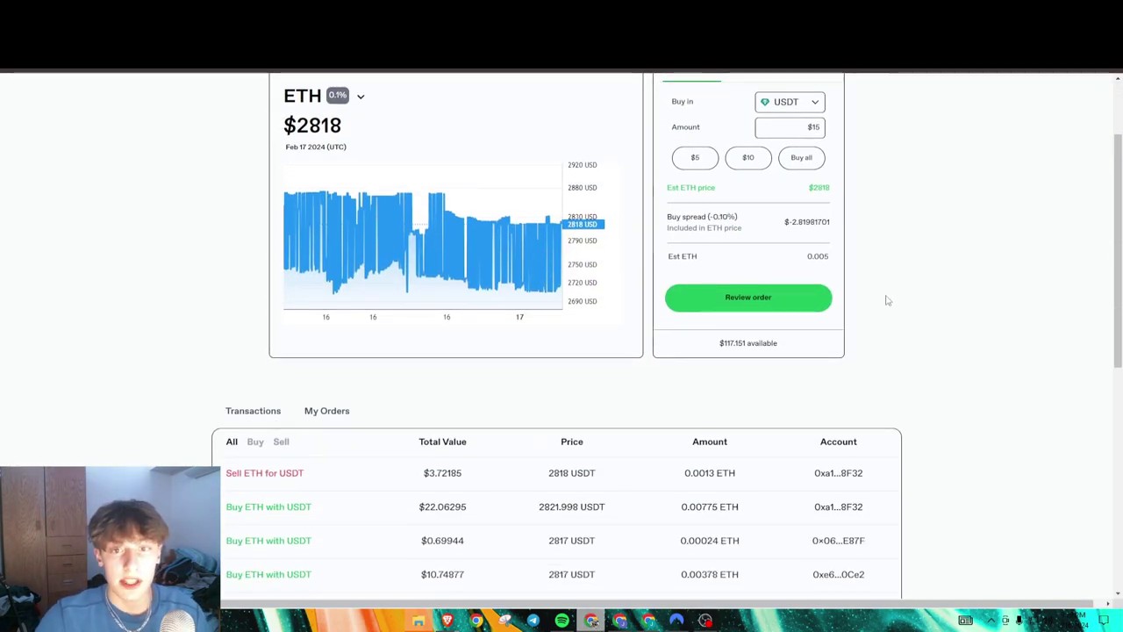
scroll(880, 301, "up", 3)
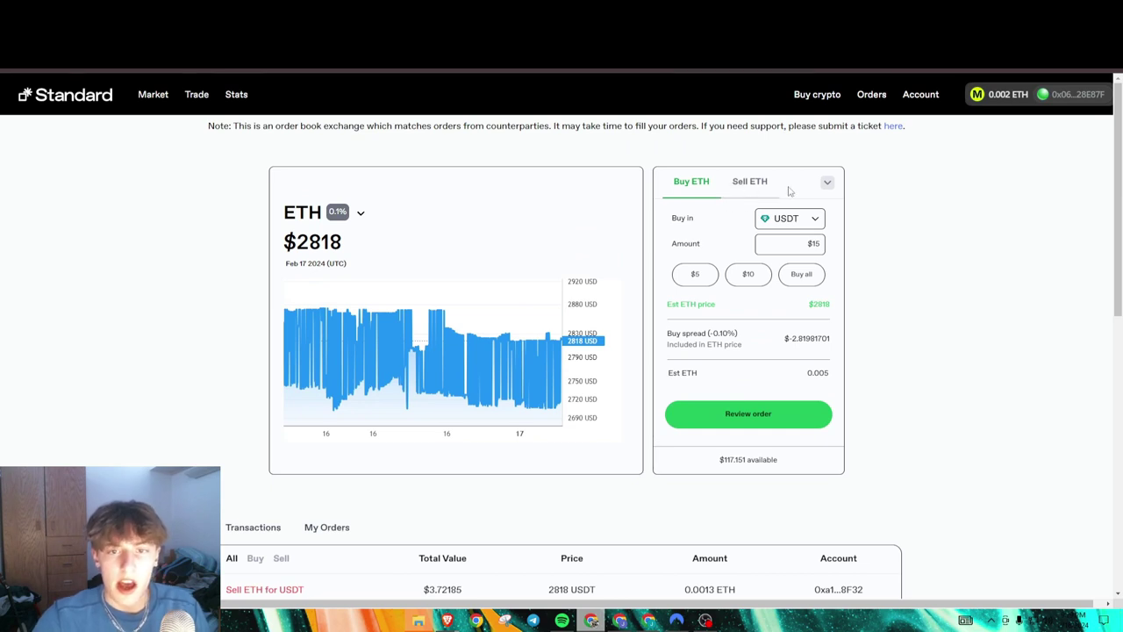
left_click(830, 186)
left_click(765, 236)
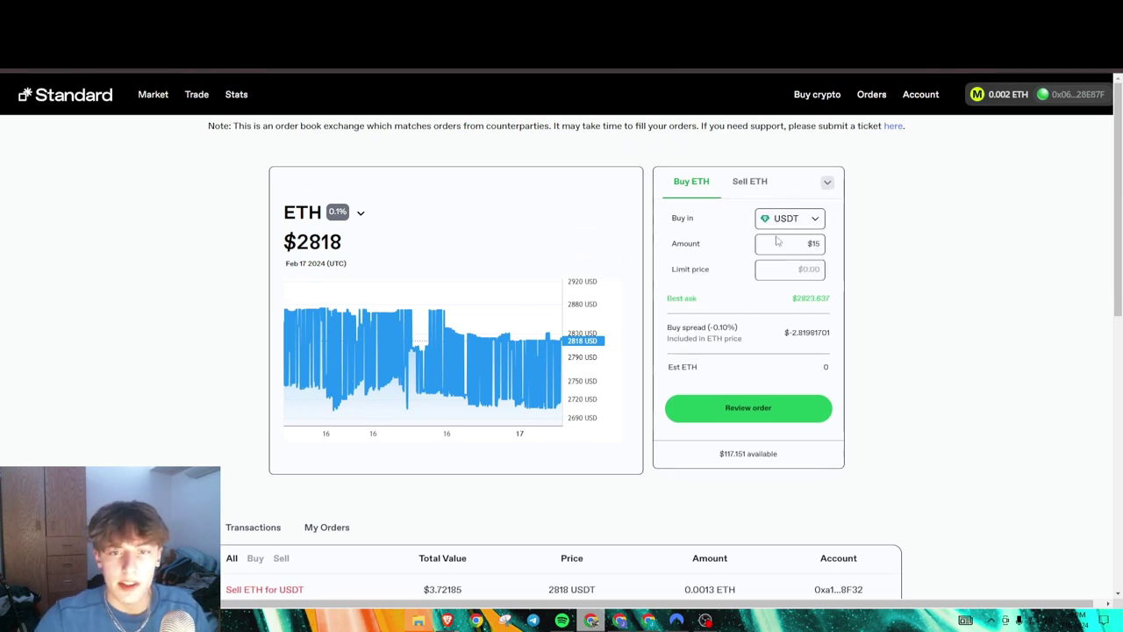
left_click(796, 269)
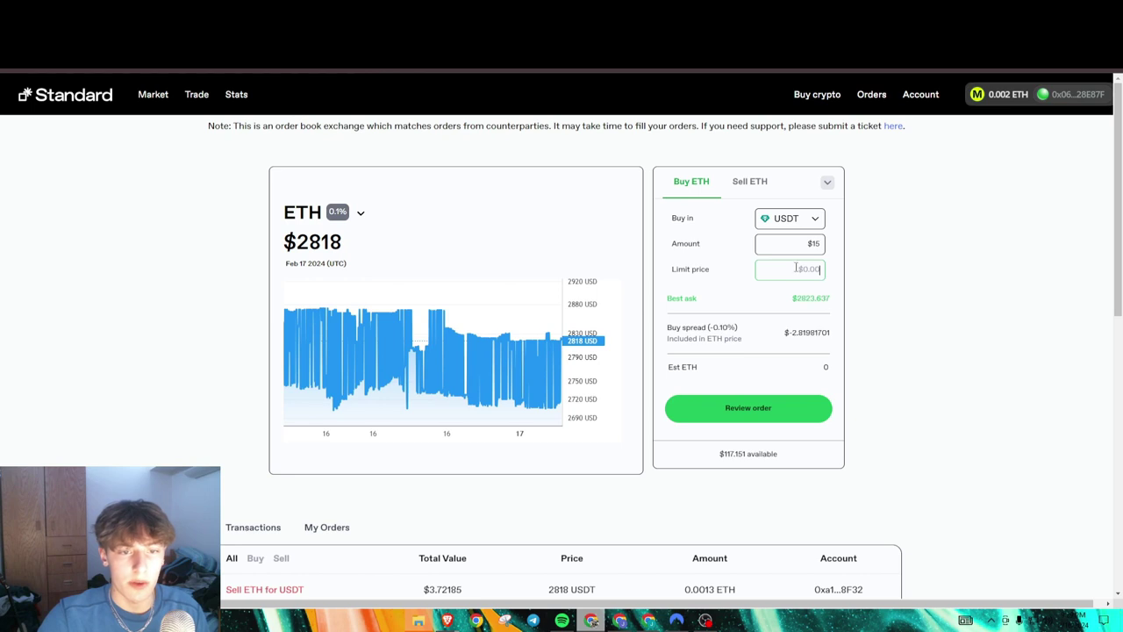
type("28")
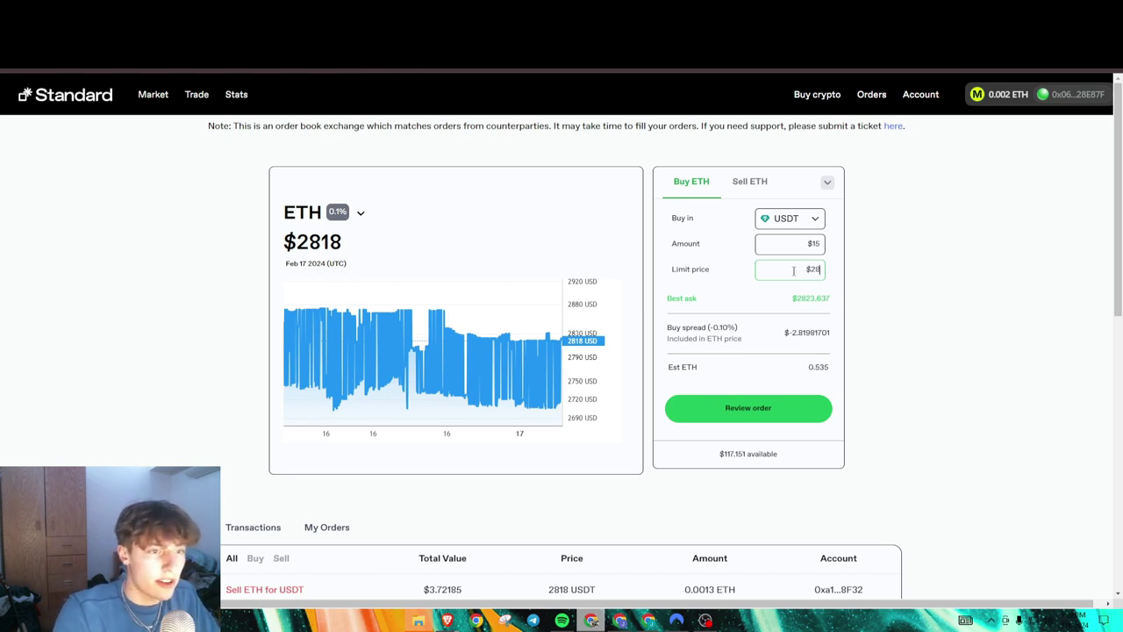
type("18")
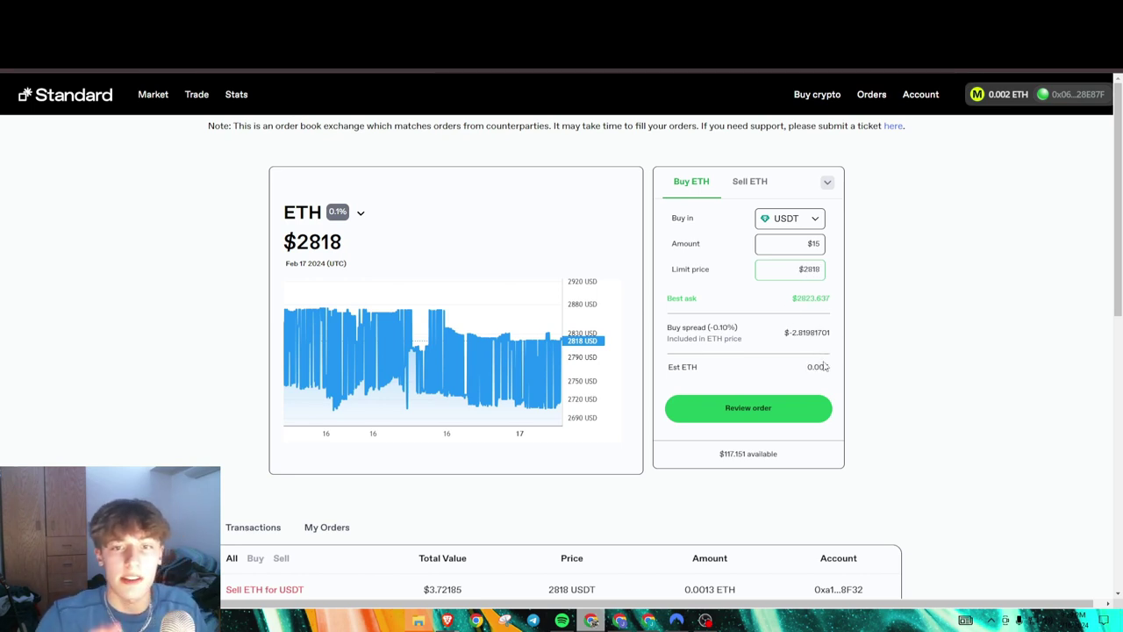
left_click(827, 182)
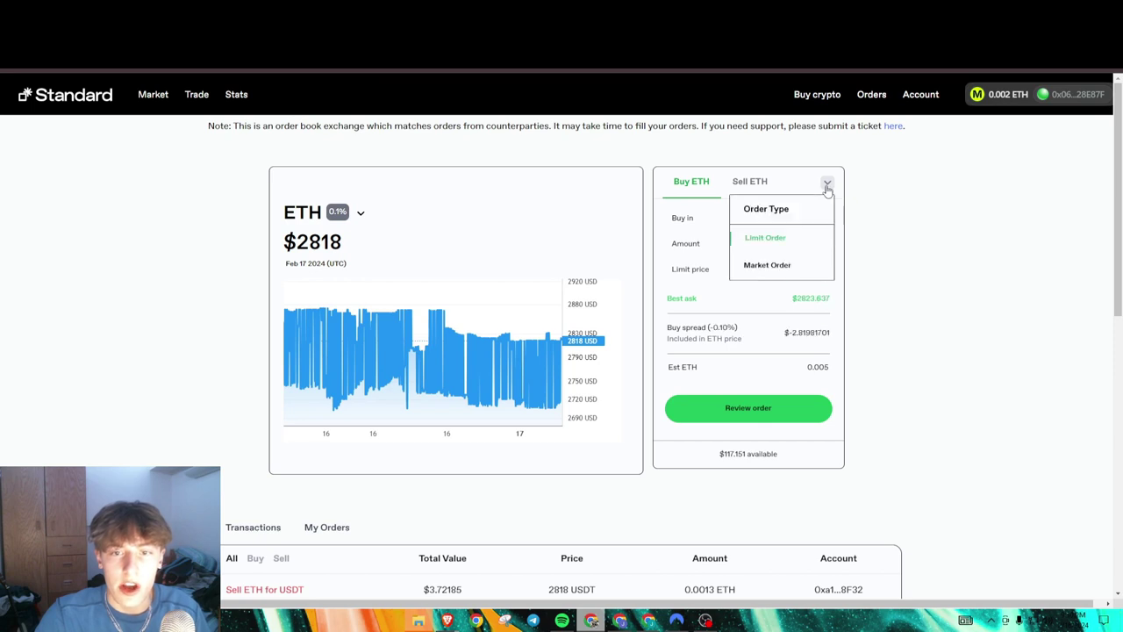
left_click(868, 250)
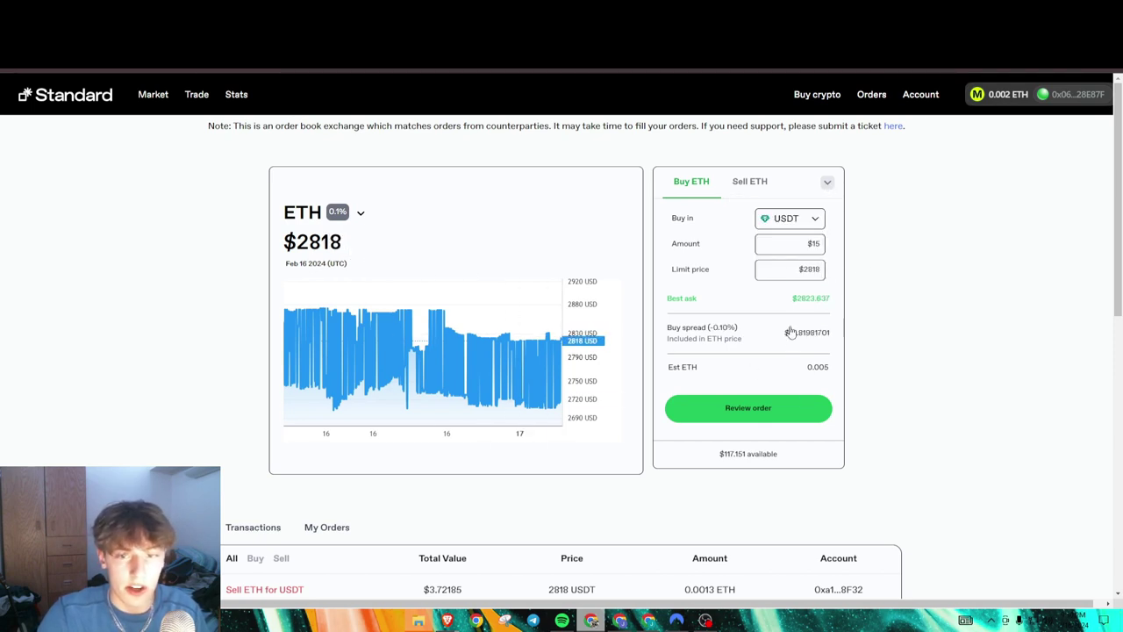
Step: Review and confirm the 15 USDT limit buy of ETH, approve it in MetaMask, and close the order review
left_click(770, 408)
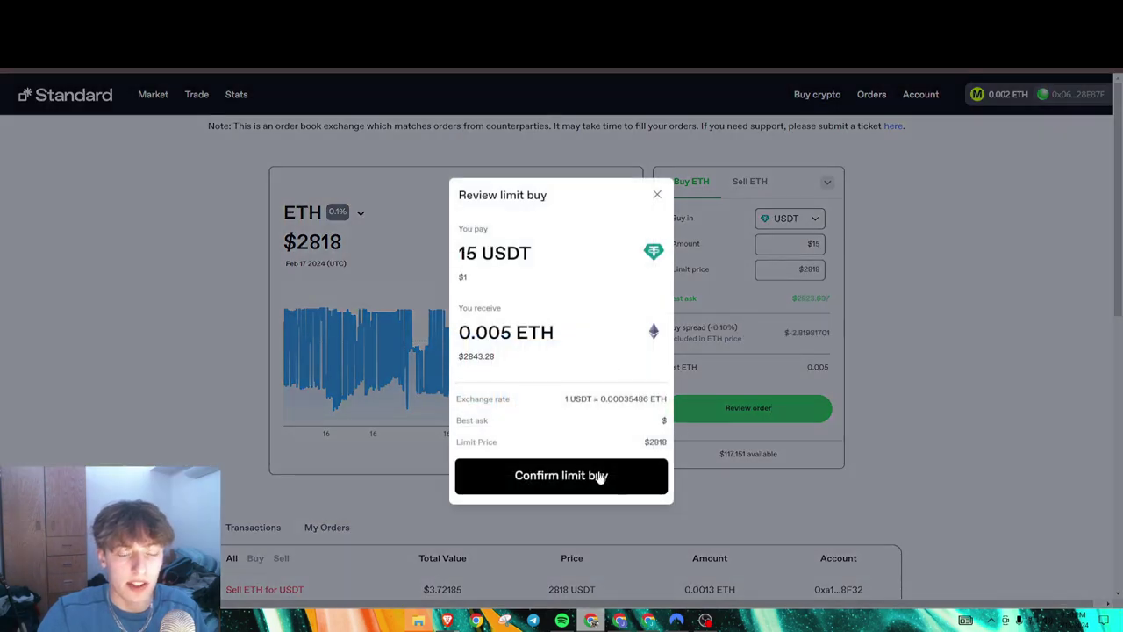
left_click(558, 476)
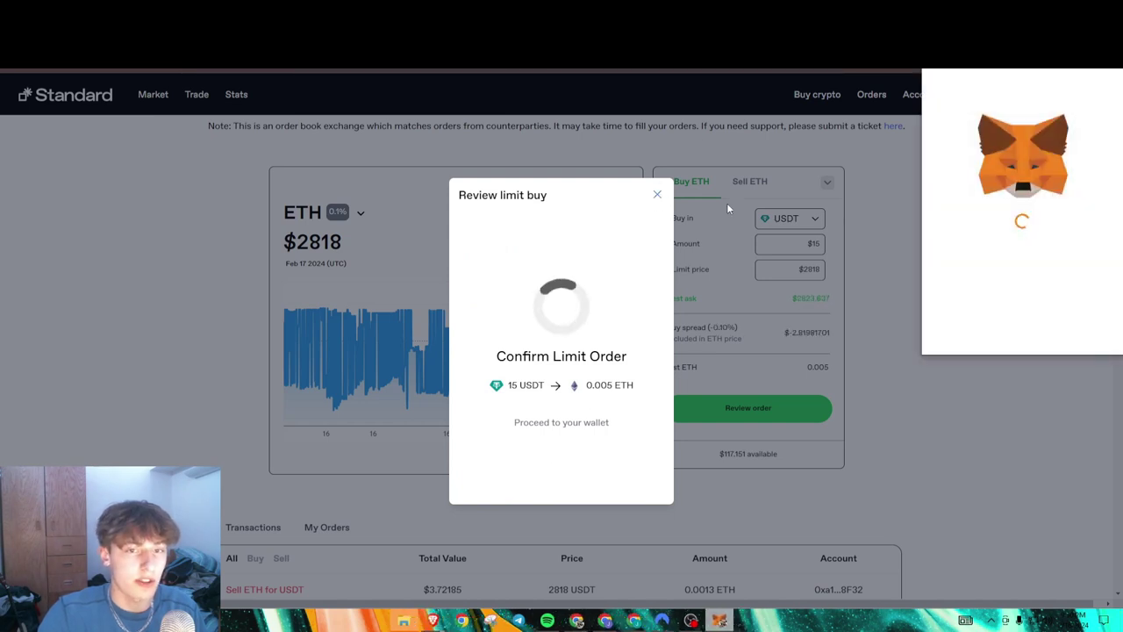
left_click(1058, 330)
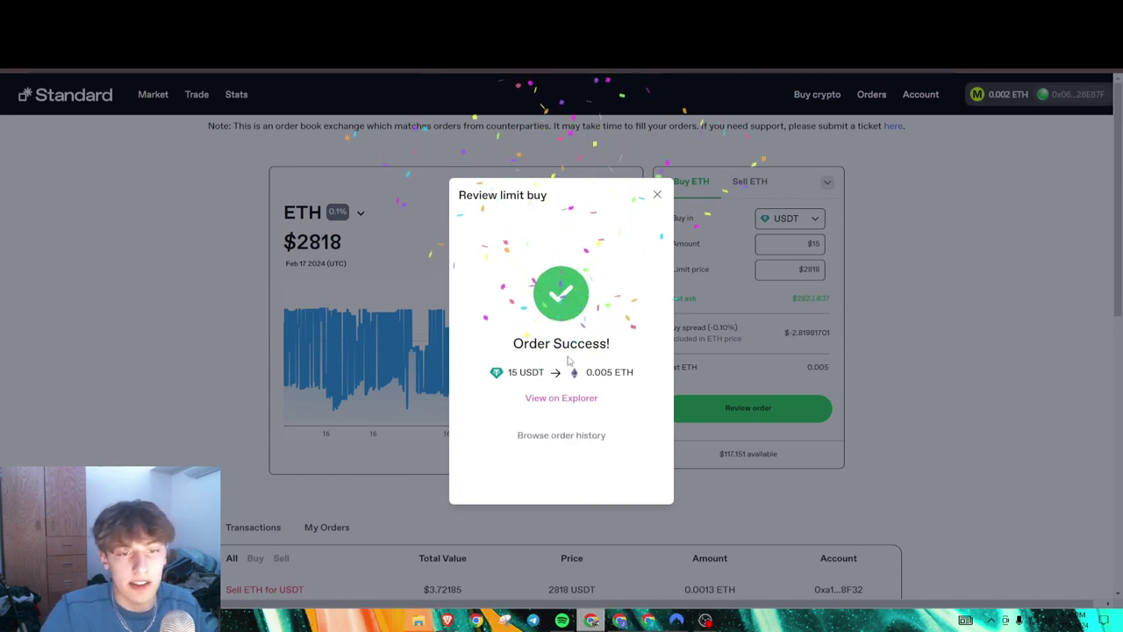
left_click(657, 194)
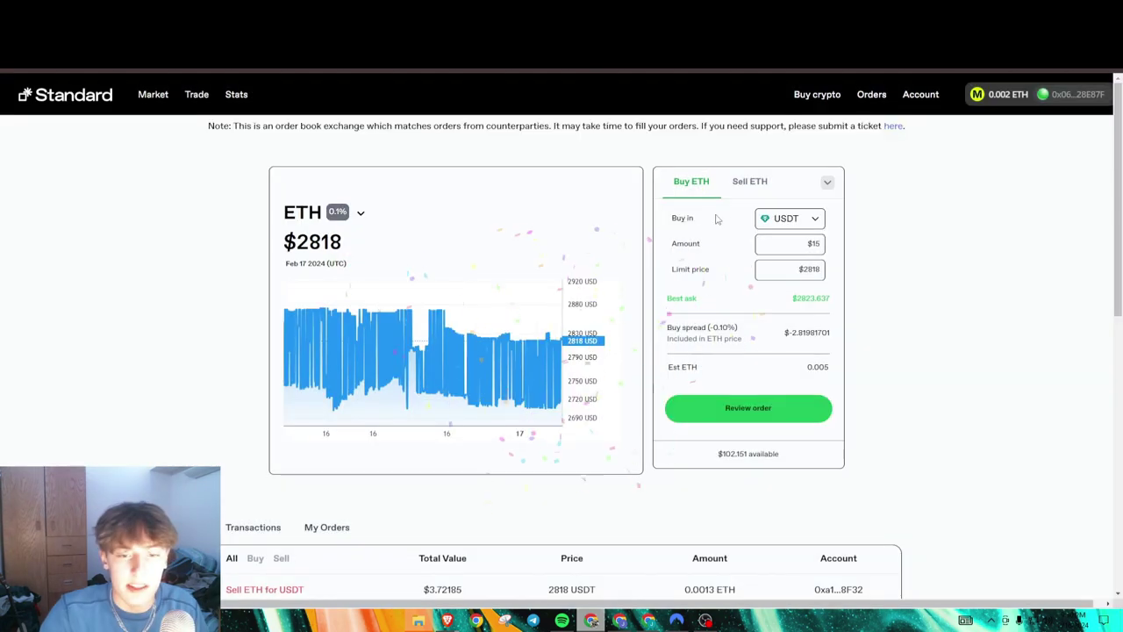
Step: Switch the order form to selling ETH for USDT and change the order type to Market Order
left_click(750, 186)
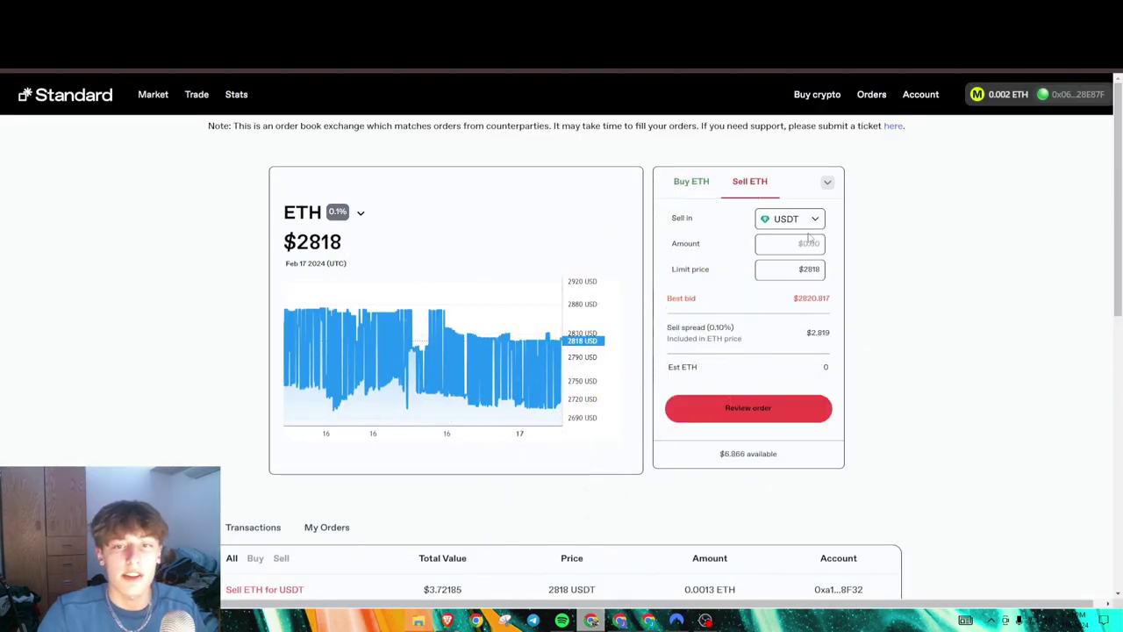
left_click(827, 182)
left_click(777, 263)
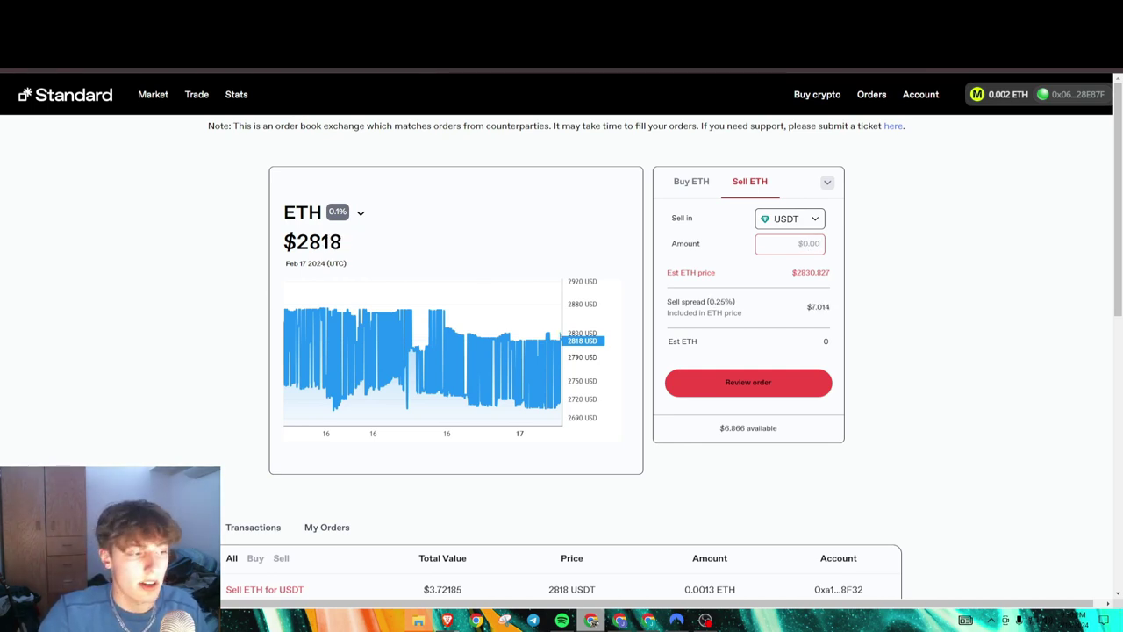
left_click(809, 248)
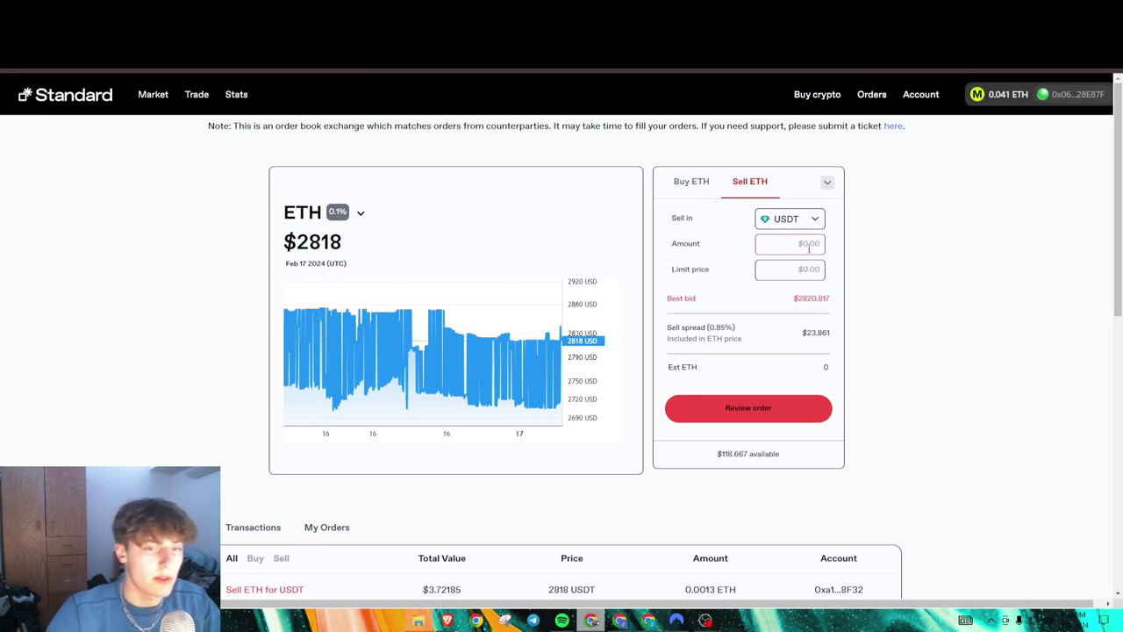
left_click(827, 182)
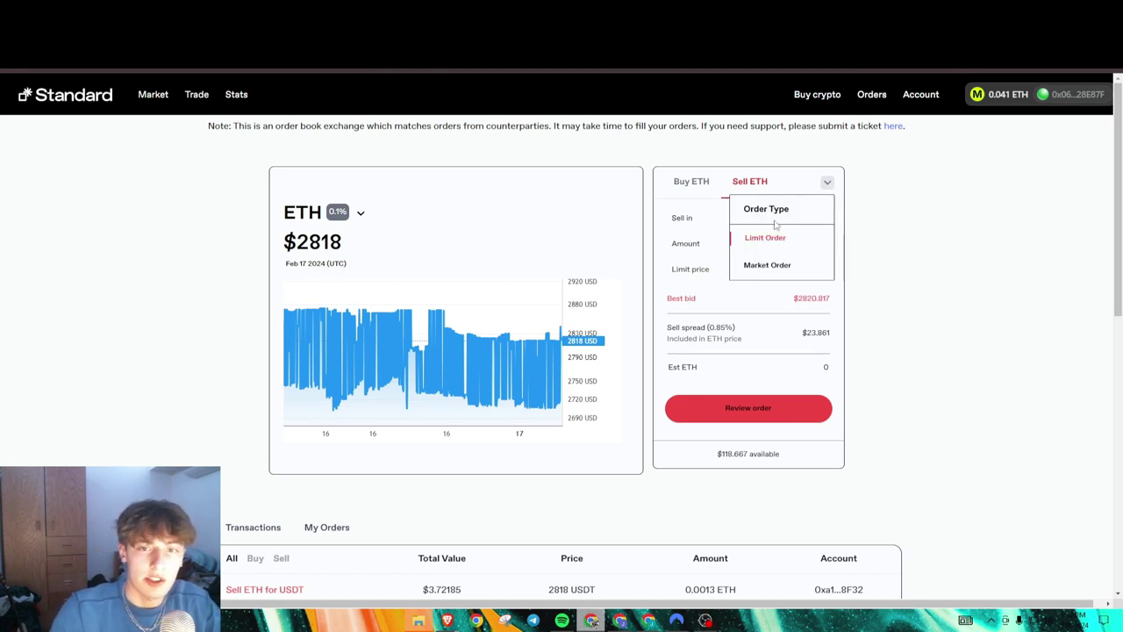
left_click(775, 264)
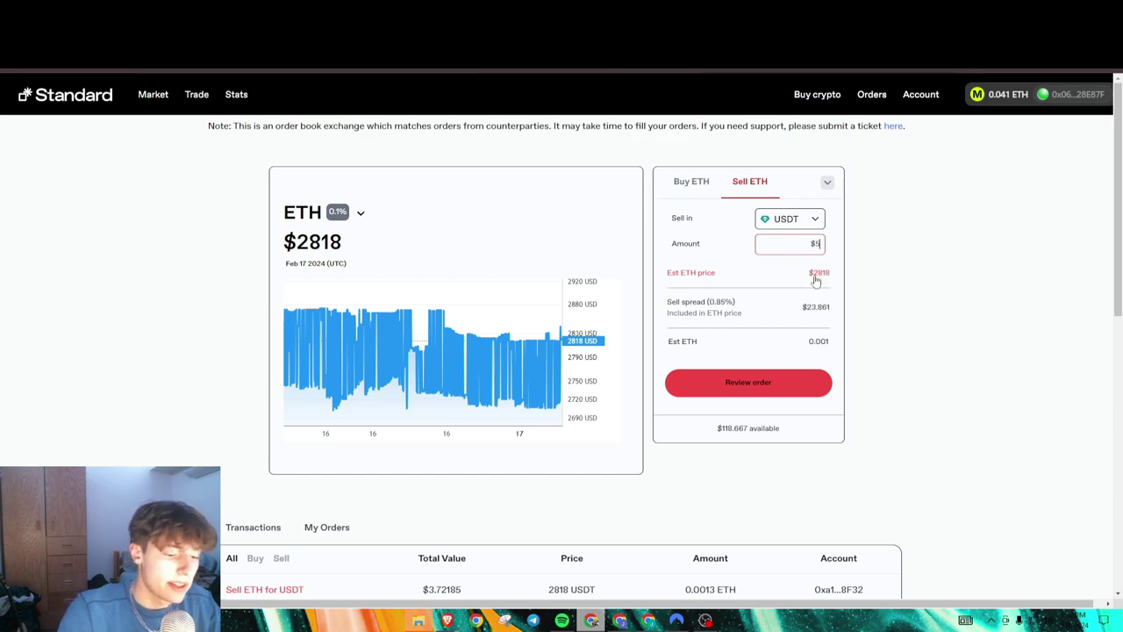
left_click(760, 383)
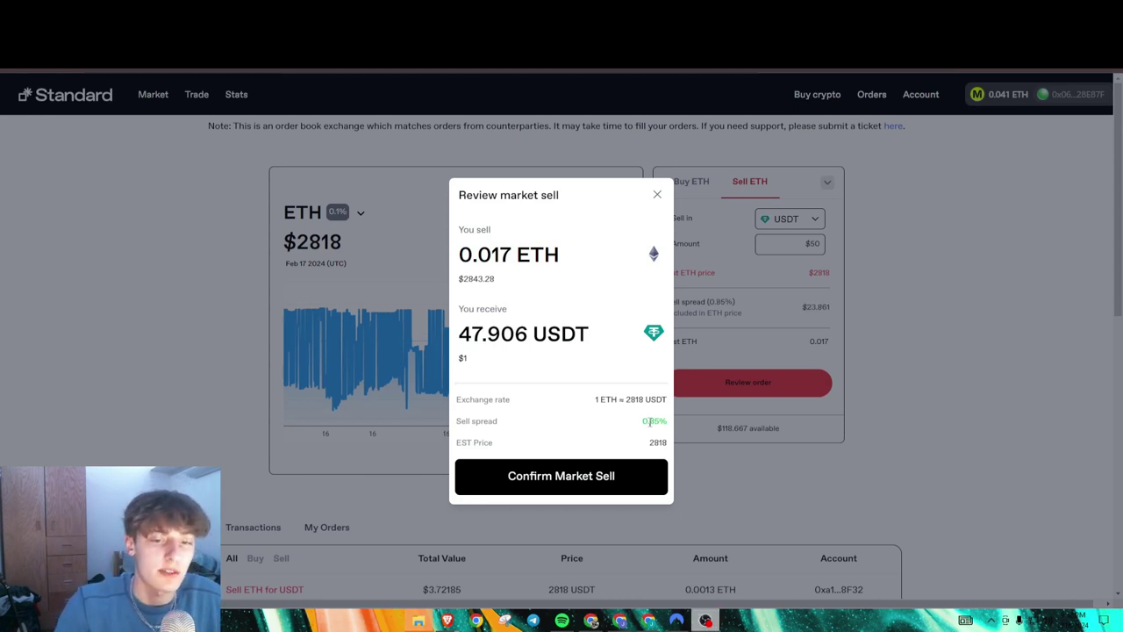
left_click_drag(648, 422, 654, 422)
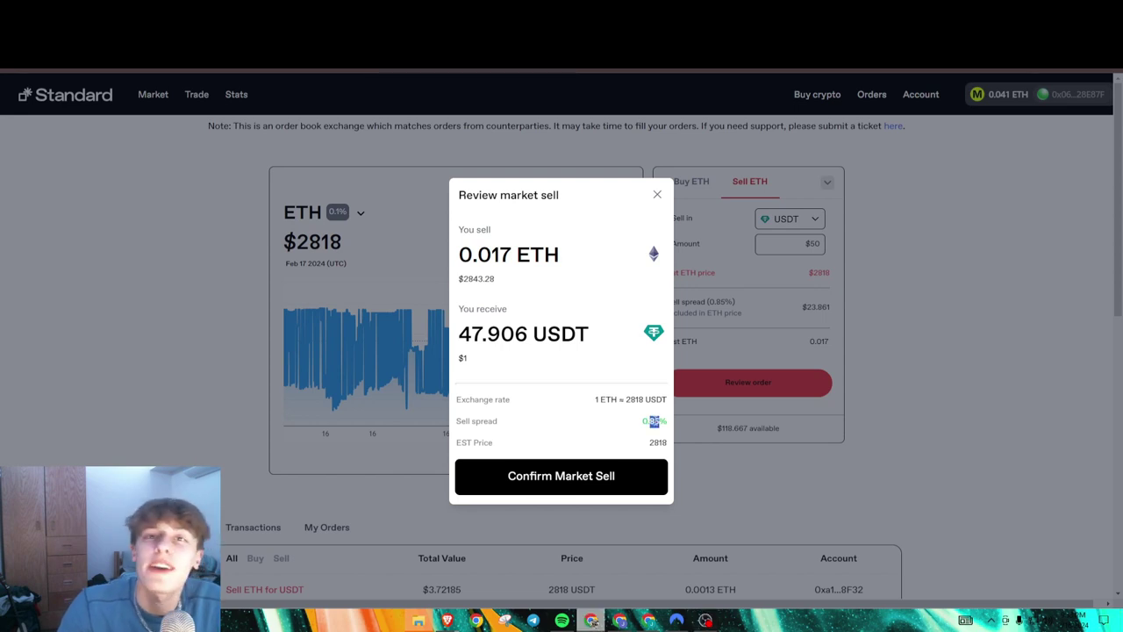
left_click(653, 422)
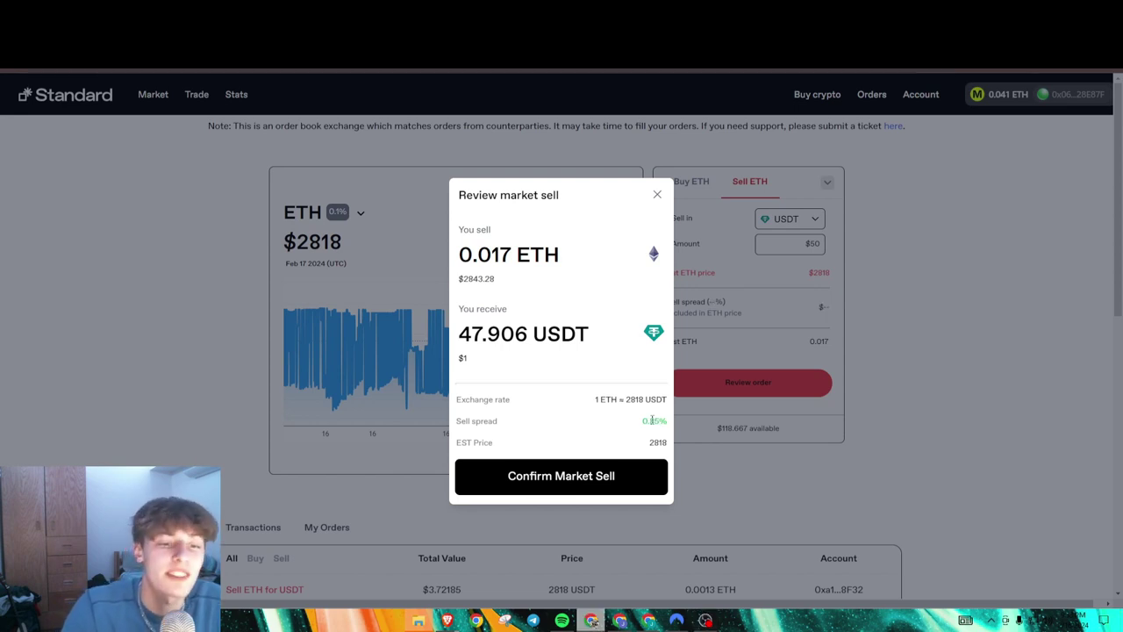
left_click(657, 195)
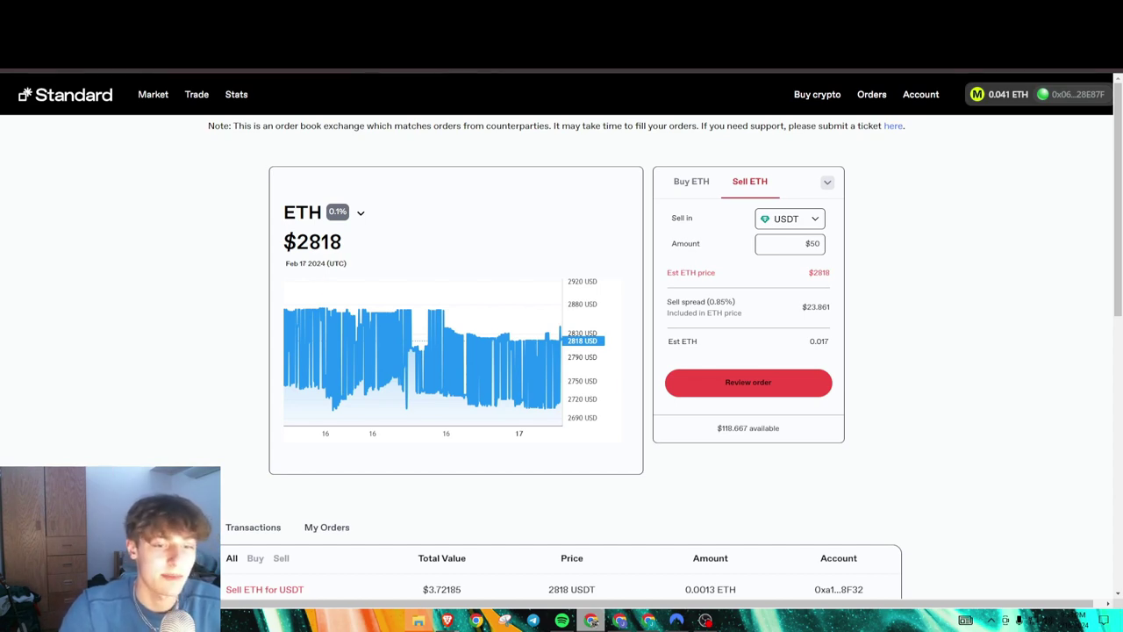
Step: Set the market sell amount to $15 and open the order for review
left_click(819, 244)
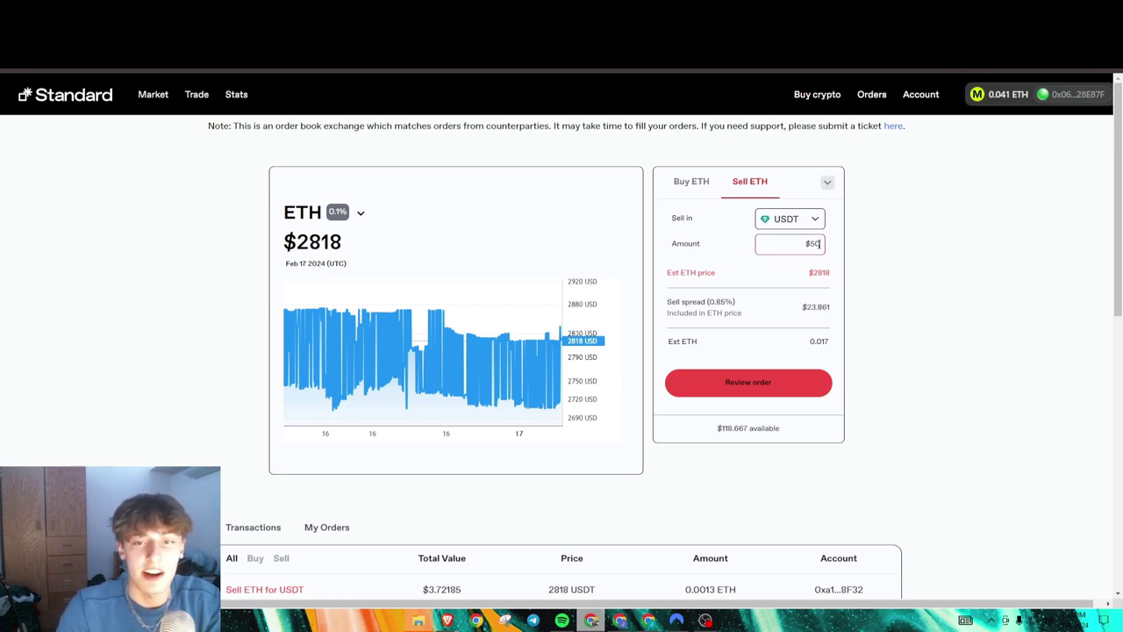
type("1")
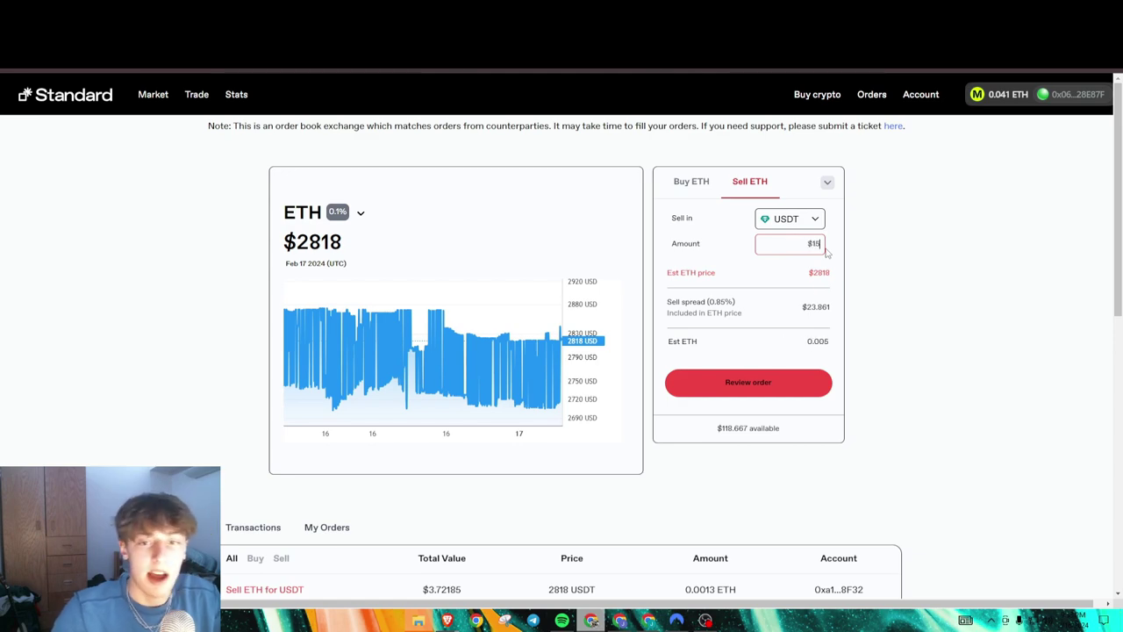
type("5")
left_click(780, 388)
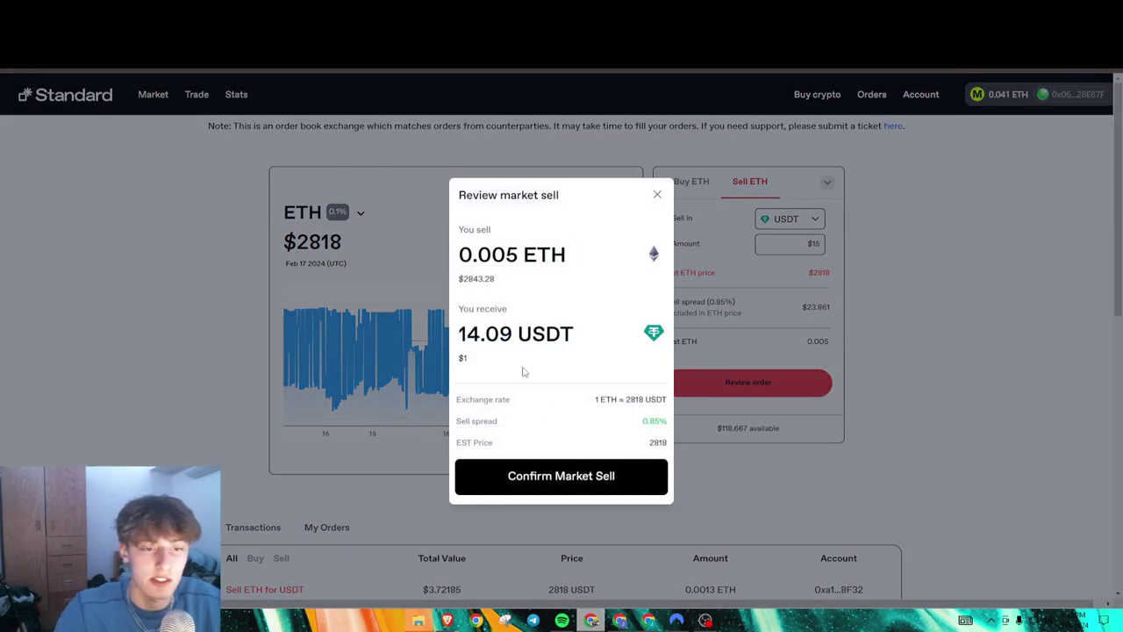
Step: Confirm the $15 market sell of ETH, approve its transaction in MetaMask, and close the order review
left_click(567, 483)
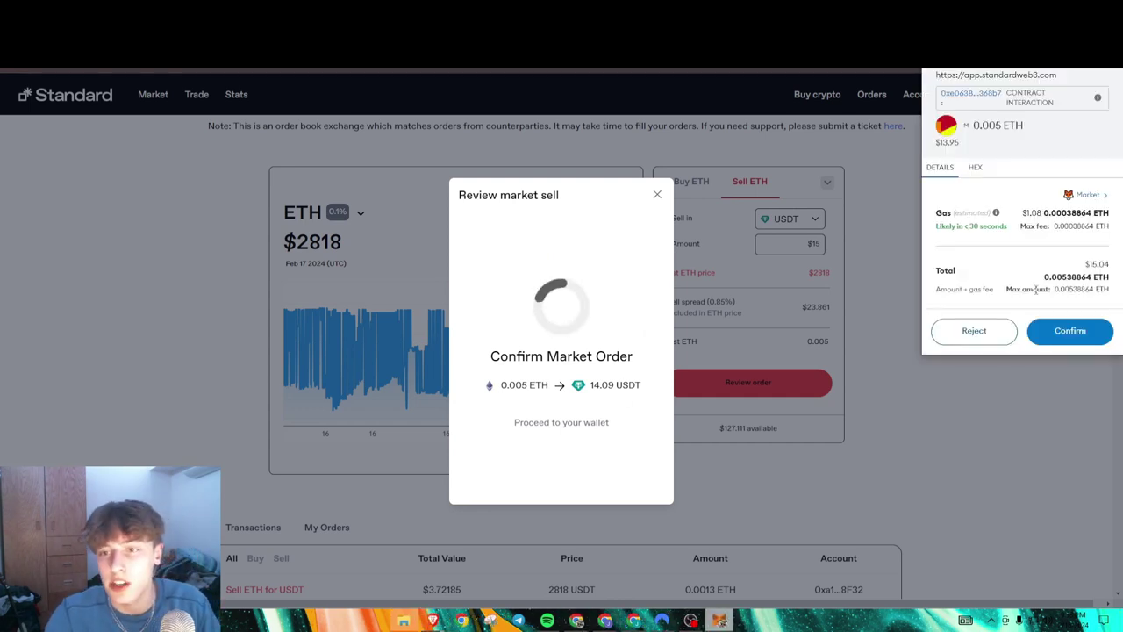
left_click(1054, 337)
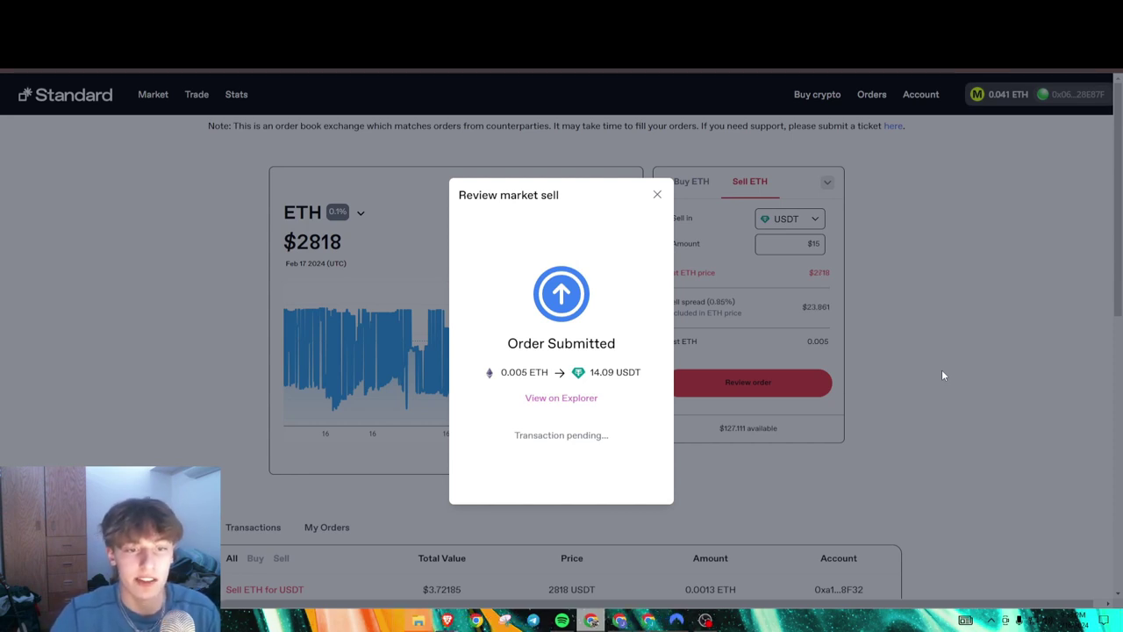
left_click(657, 194)
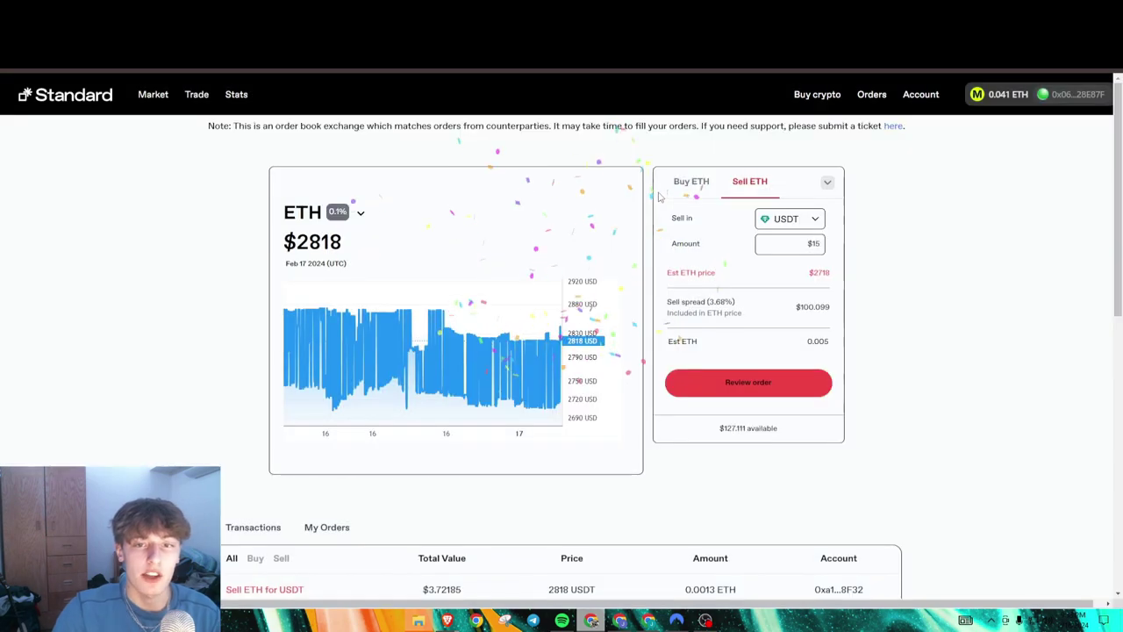
Step: Change the Sell ETH order type to Limit Order, set the limit price to $2818, and confirm the $15 limit sell
left_click(811, 220)
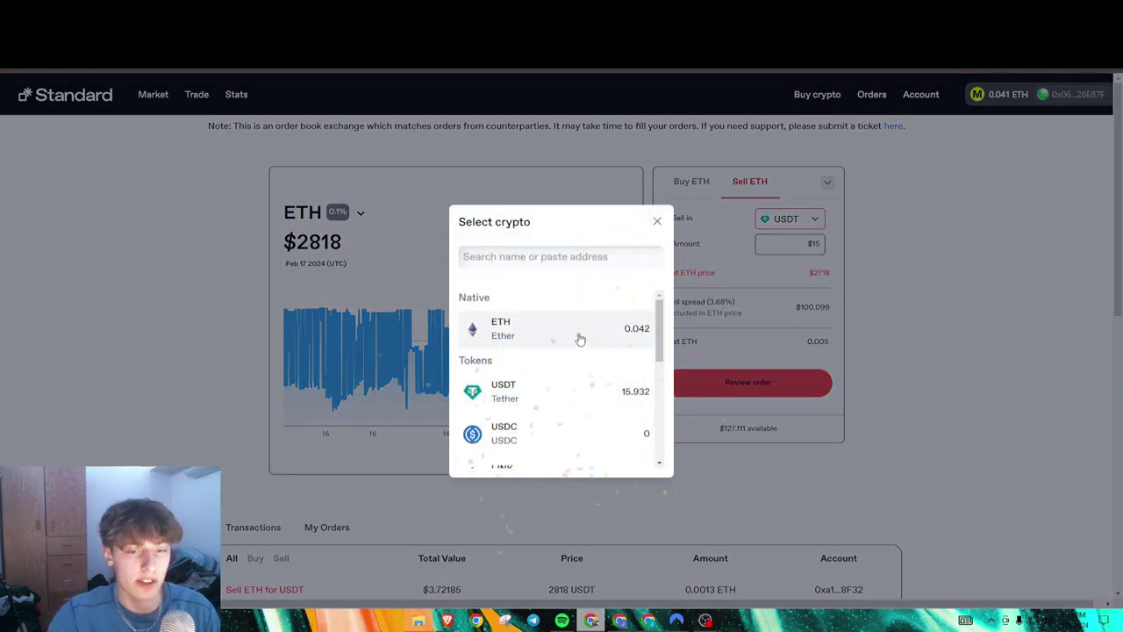
left_click(657, 223)
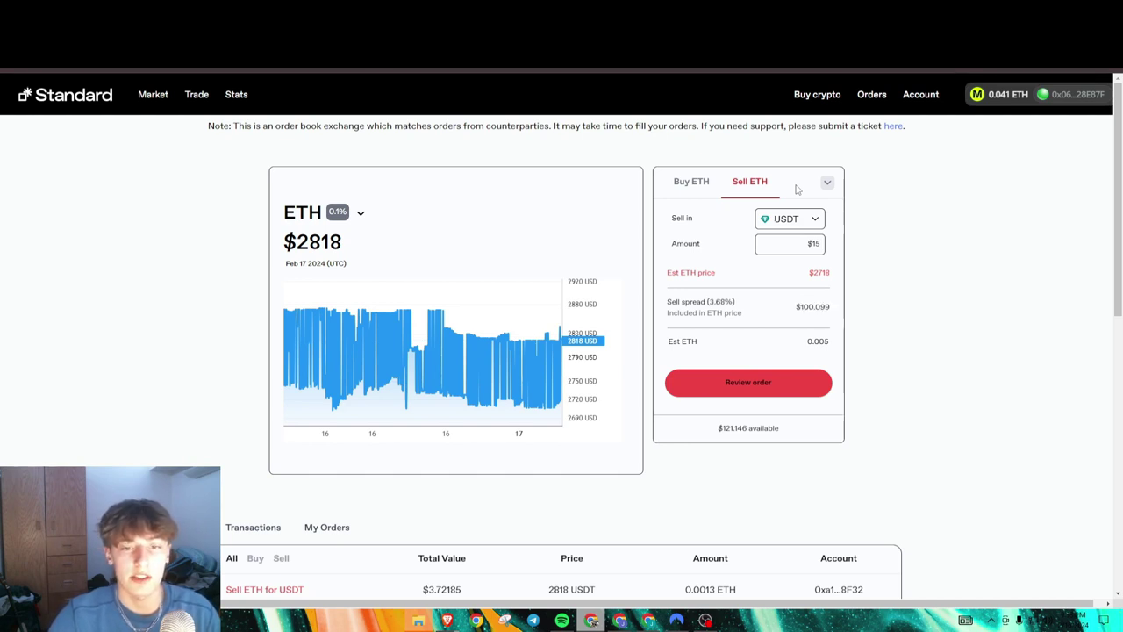
left_click(826, 183)
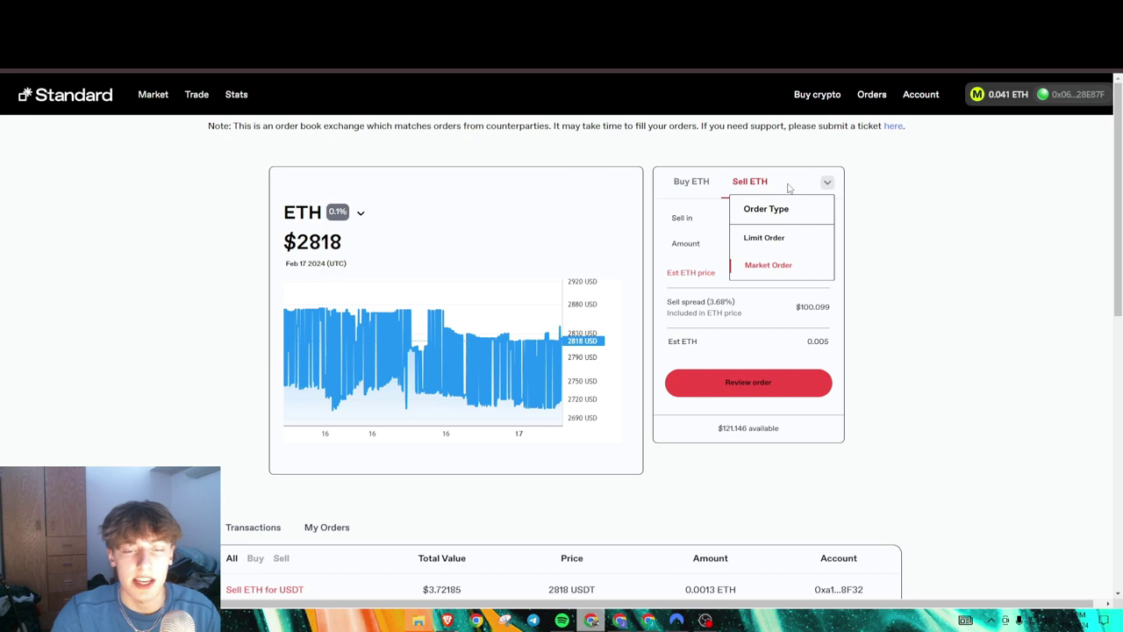
left_click(780, 239)
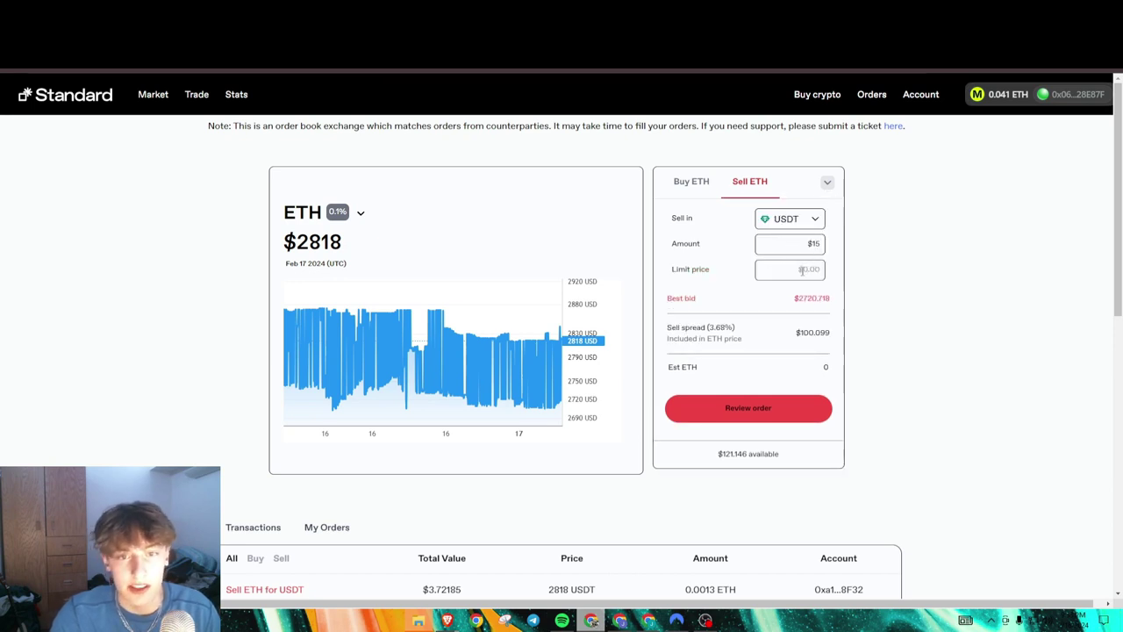
left_click(801, 270)
type("2818")
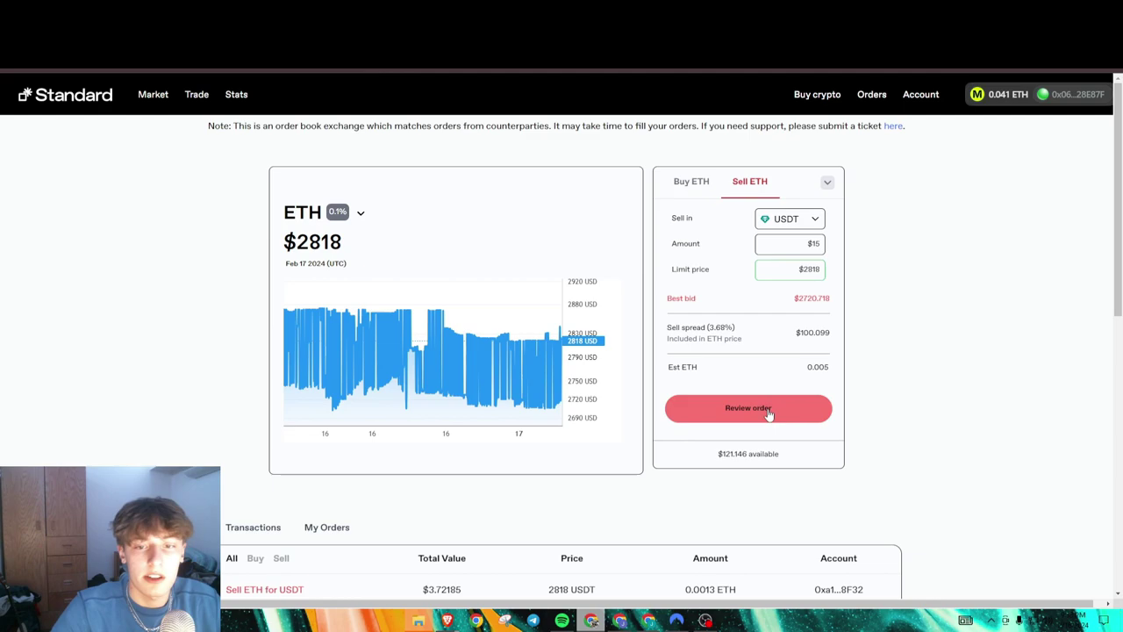
left_click(767, 408)
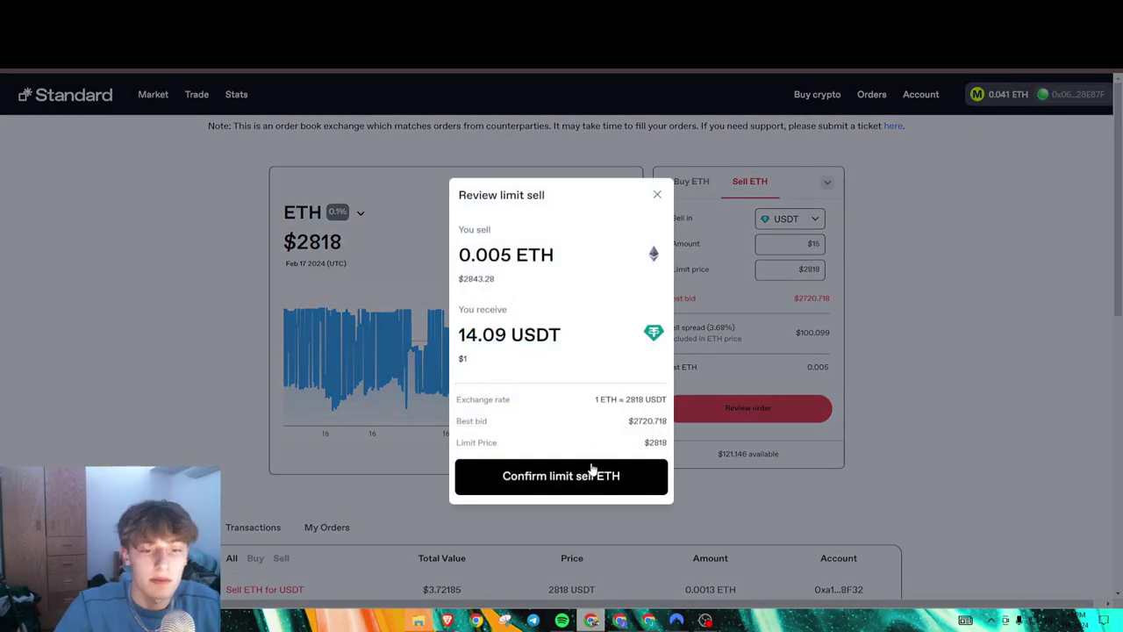
left_click(591, 476)
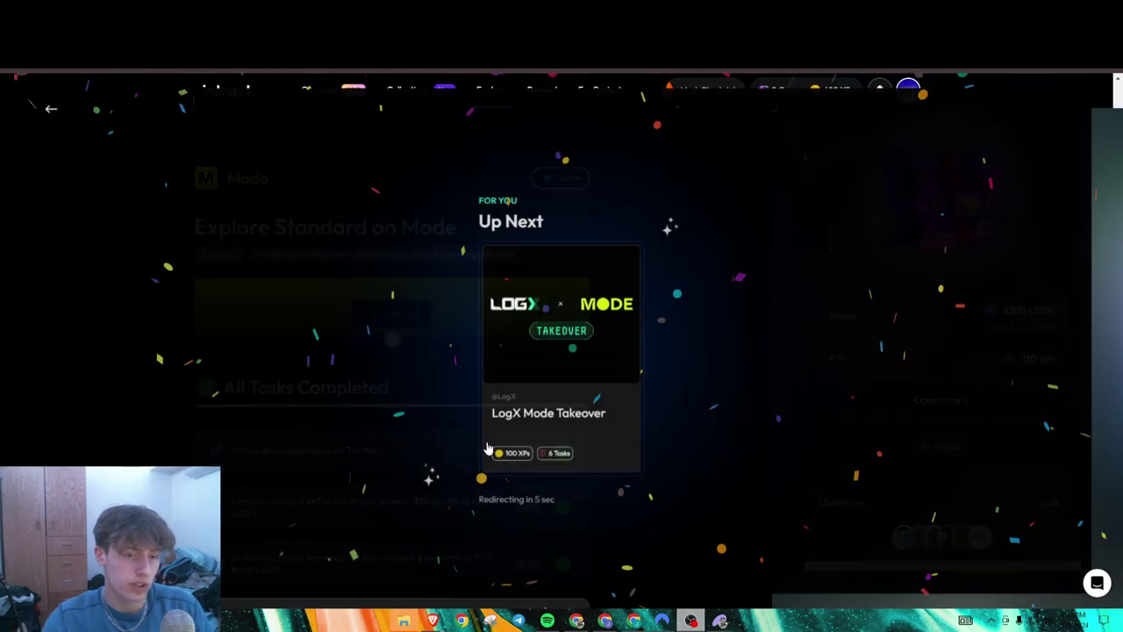
Step: Leave the Up Next suggestion for the Explore Ionic on Mode quest using MetaMask, and open its ETH supply task's Ionic site
left_click(20, 96)
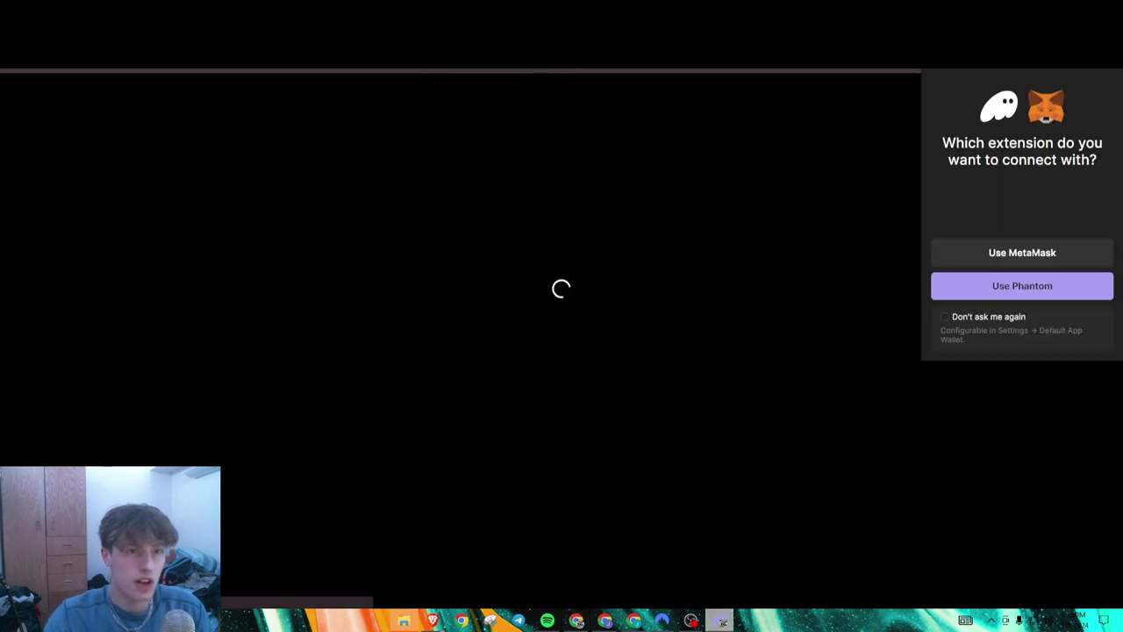
left_click(1010, 252)
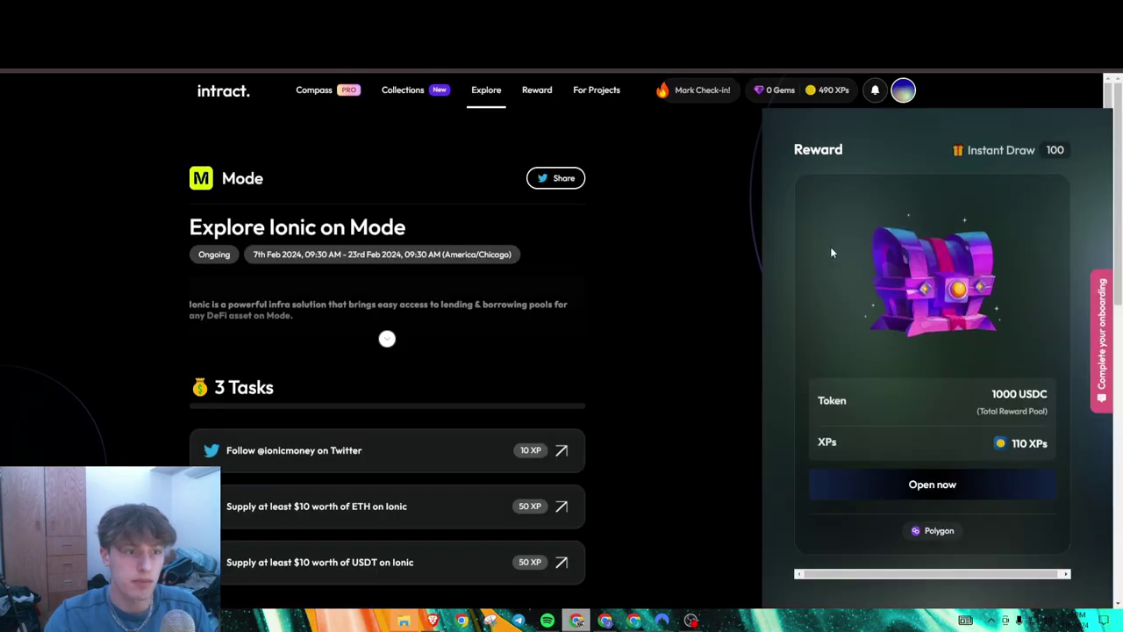
scroll(456, 316, "down", 2)
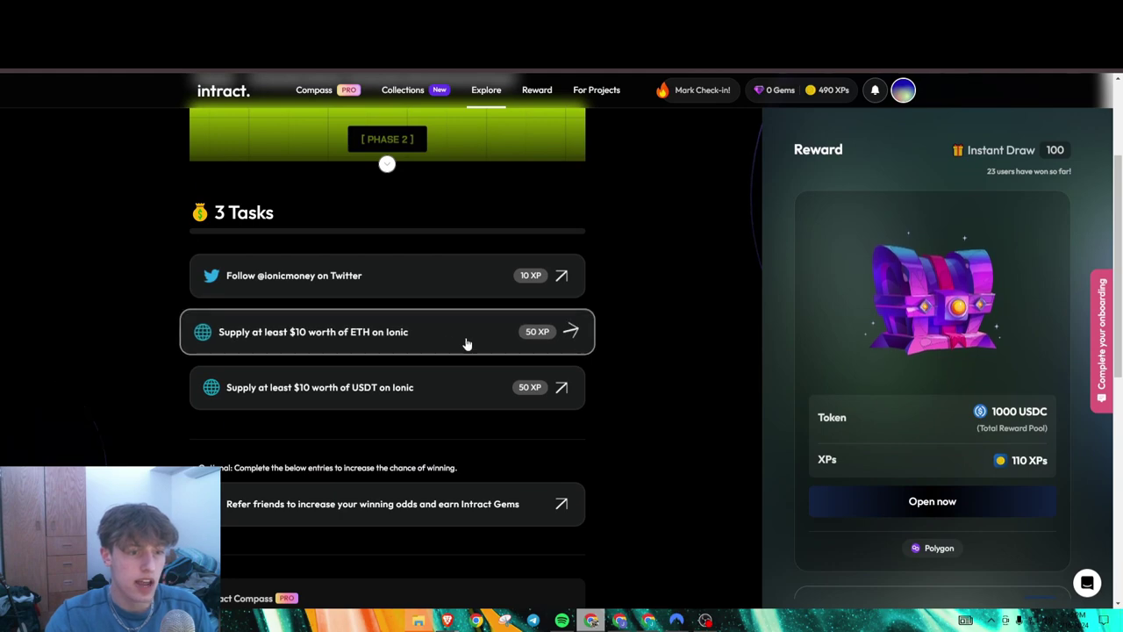
left_click(467, 339)
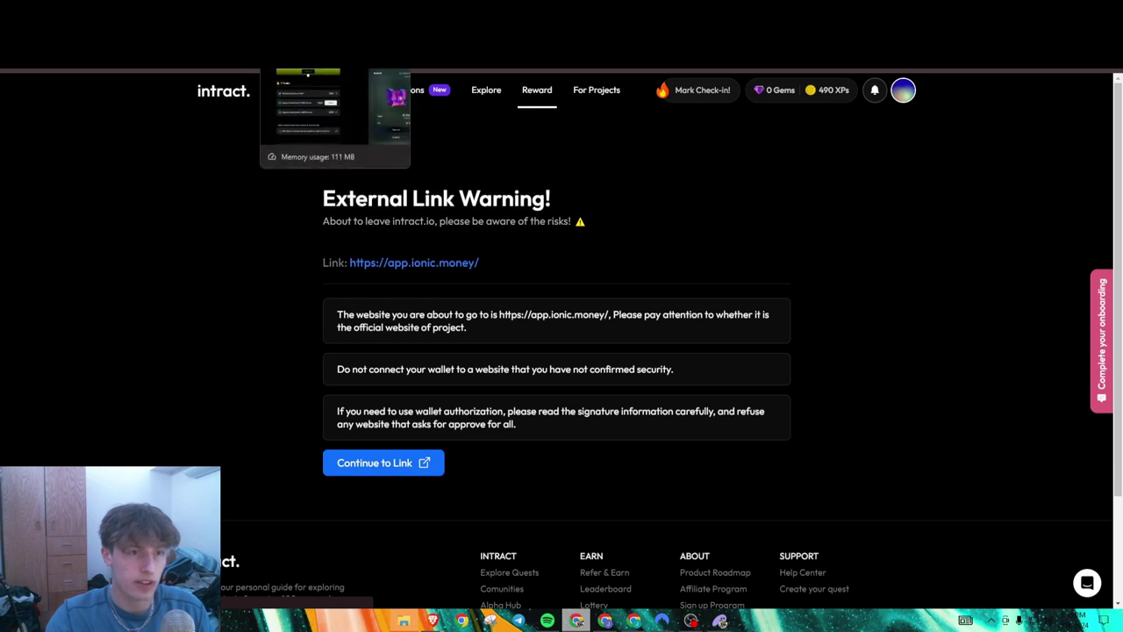
key("ctrl+Tab")
key("ctrl+Tab")
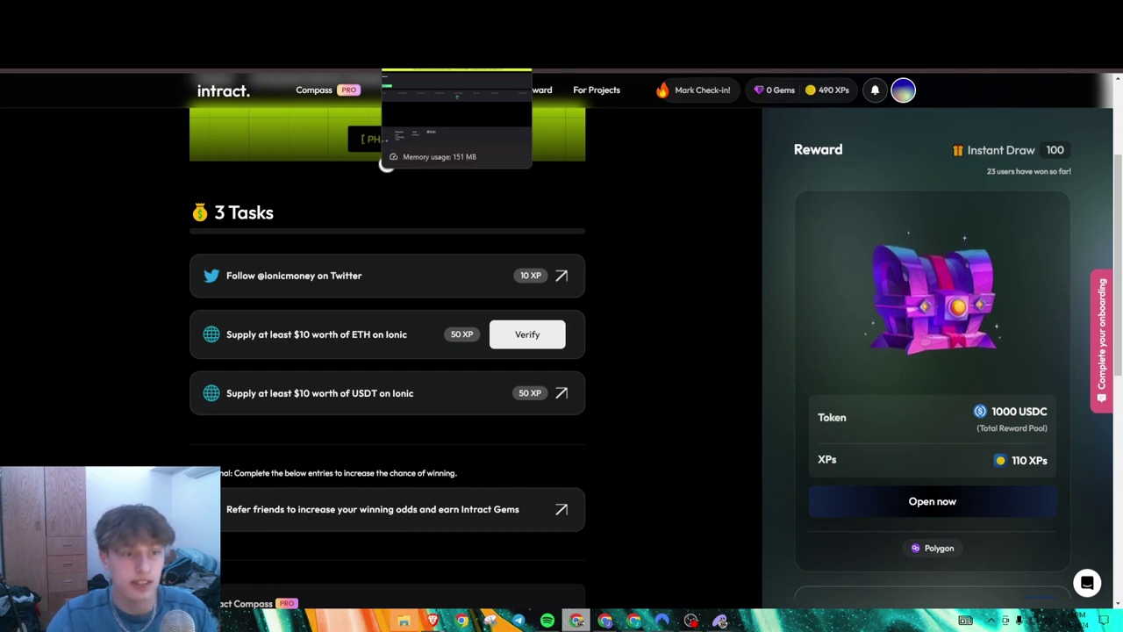
key("ctrl+shift+Tab")
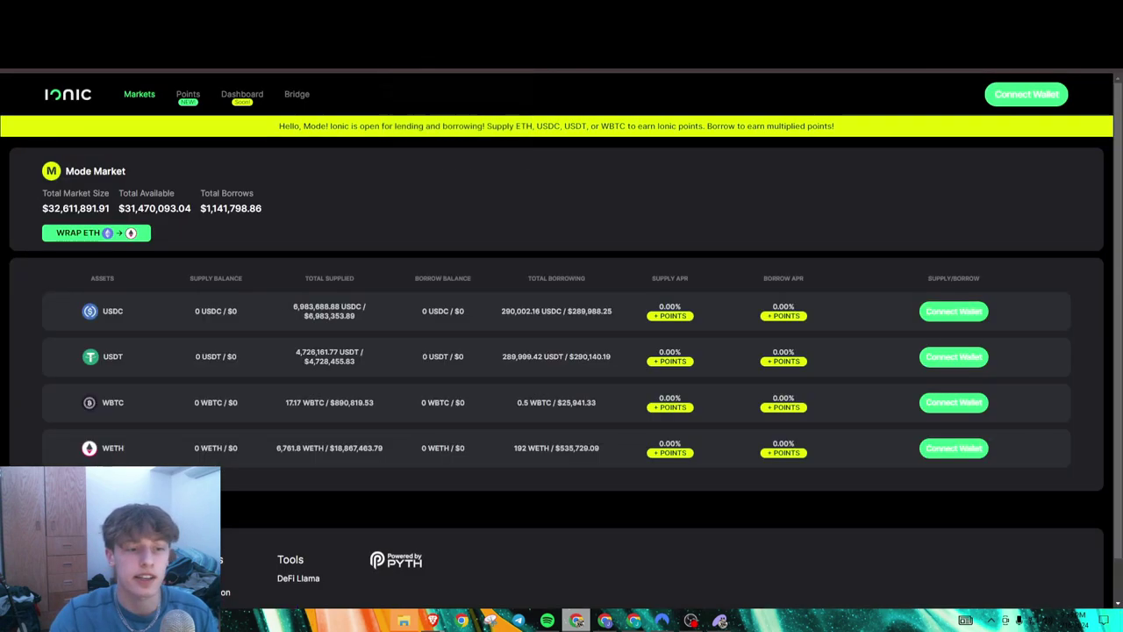
Step: Connect the MetaMask account to Ionic and reload the page
left_click(111, 238)
left_click(559, 372)
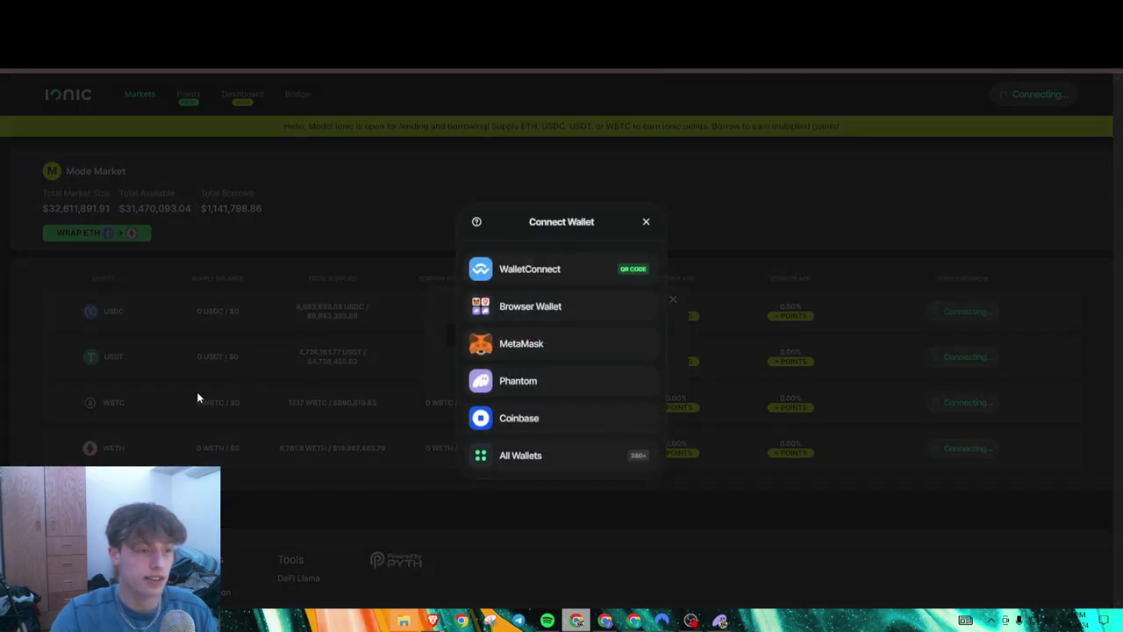
left_click(554, 343)
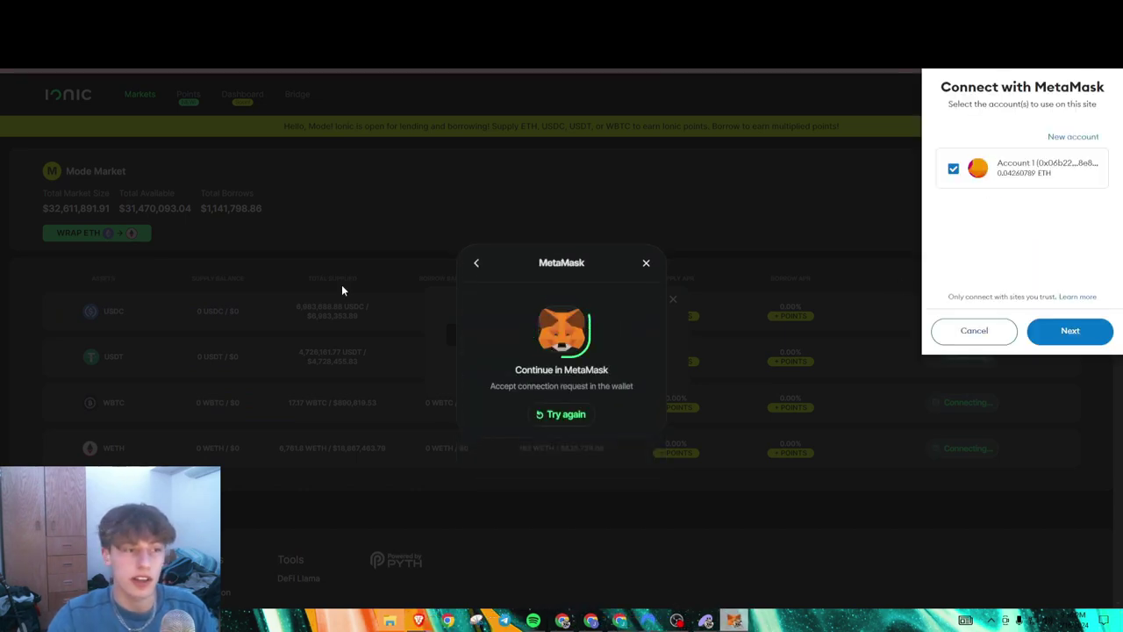
left_click(1087, 337)
left_click(1088, 337)
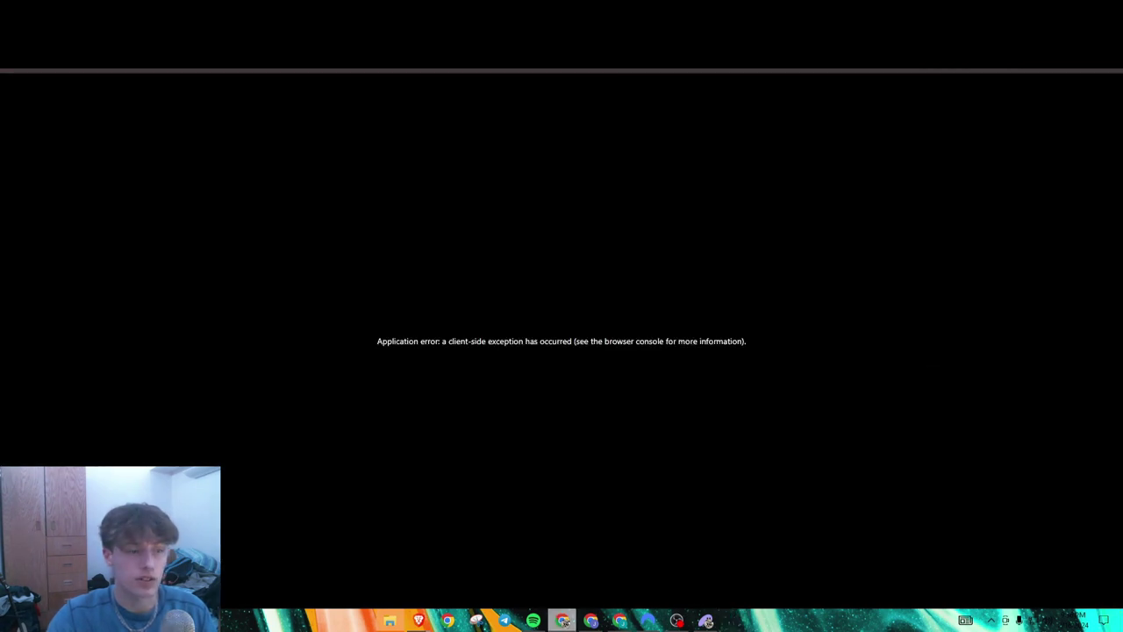
key("F5")
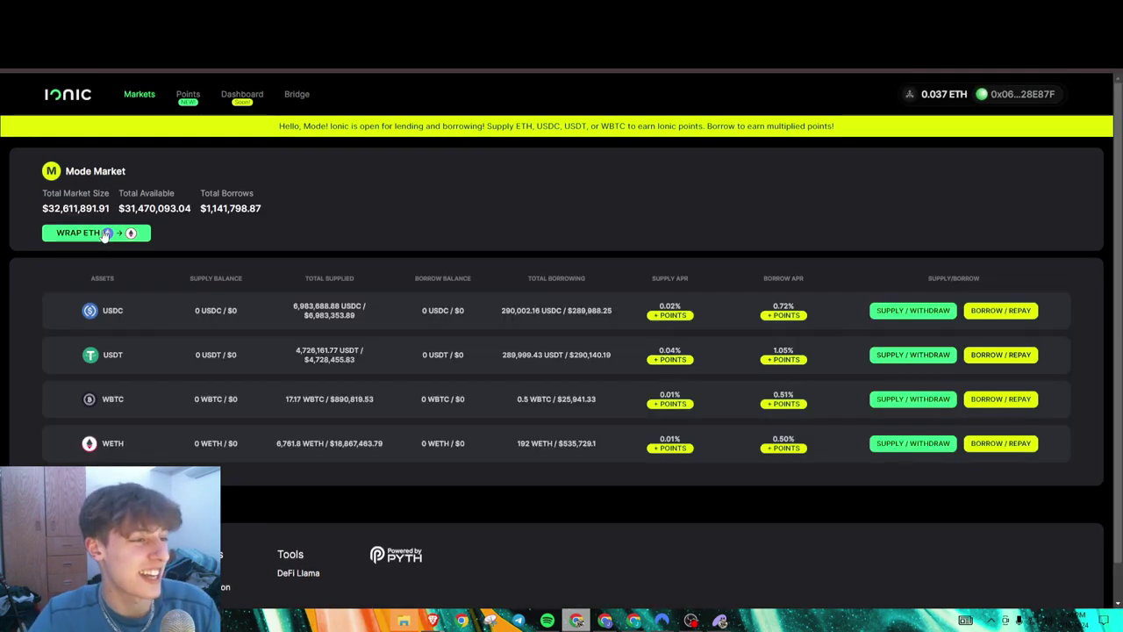
Step: Wrap 0.01 ETH into WETH on Ionic's Mode Market
left_click(108, 232)
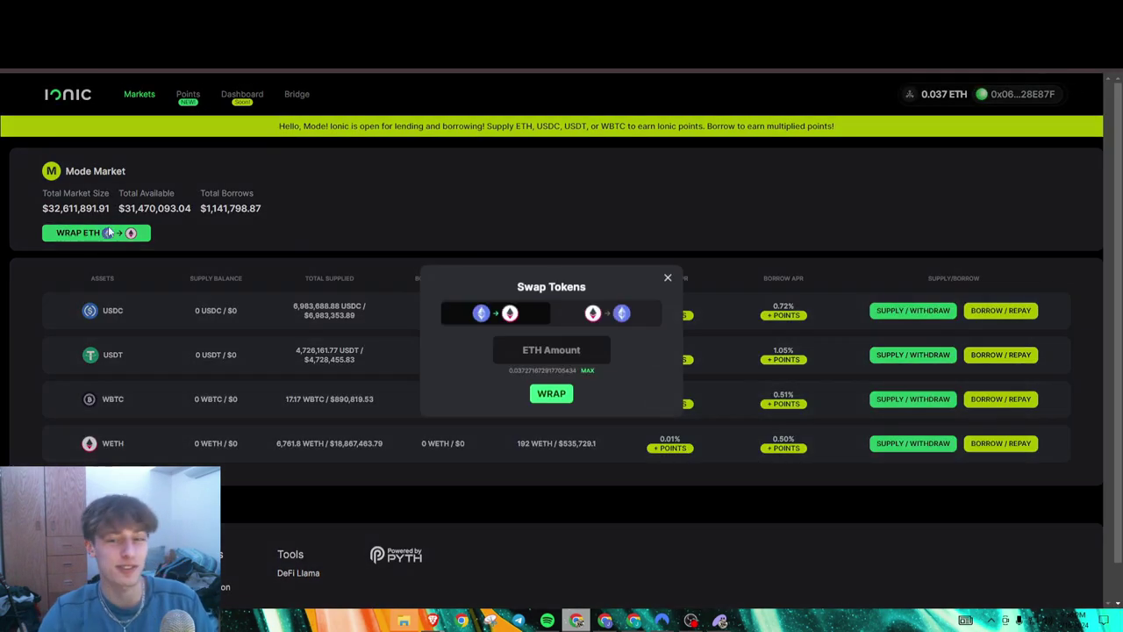
left_click(583, 349)
type(".01")
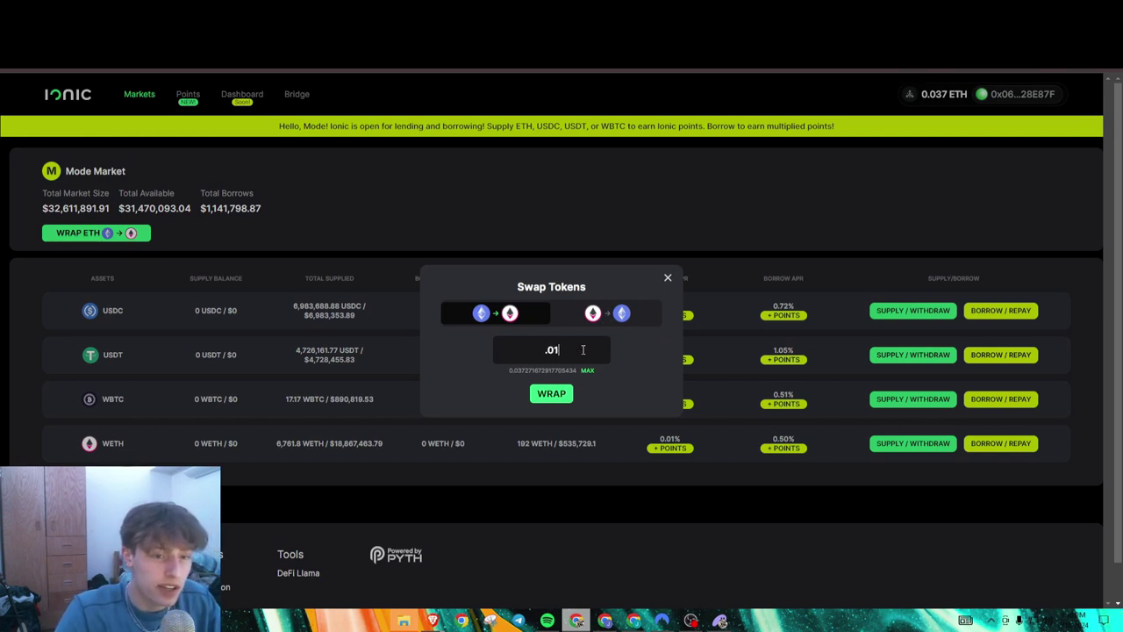
left_click(551, 395)
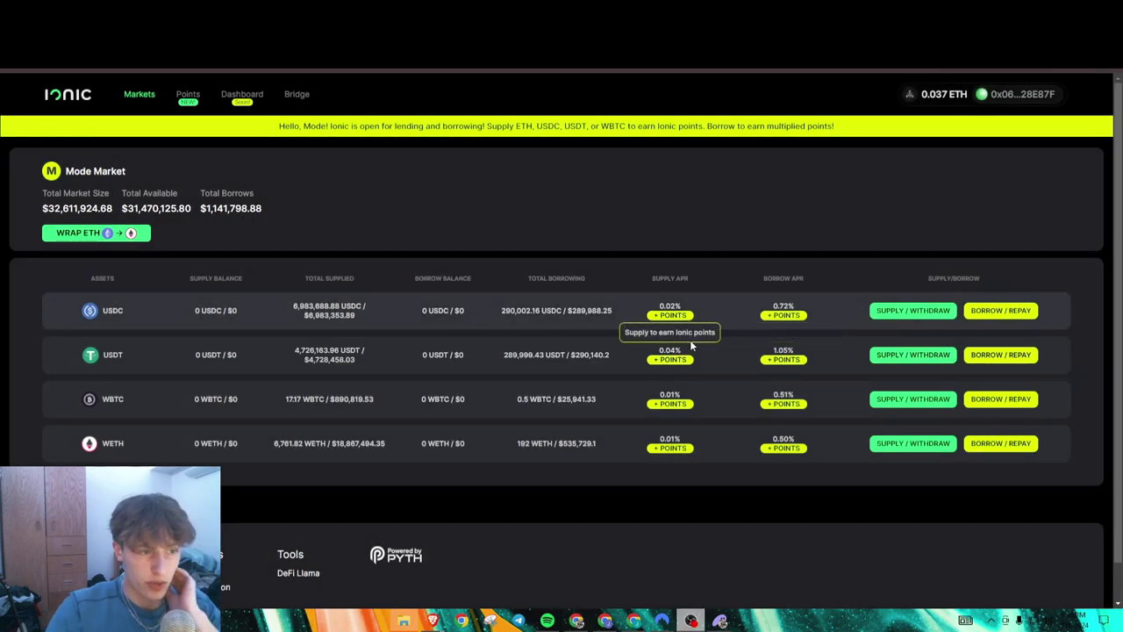
Step: Supply 0.01 WETH to the Mode Market without enabling collateral, and close the supply dialog
left_click(912, 443)
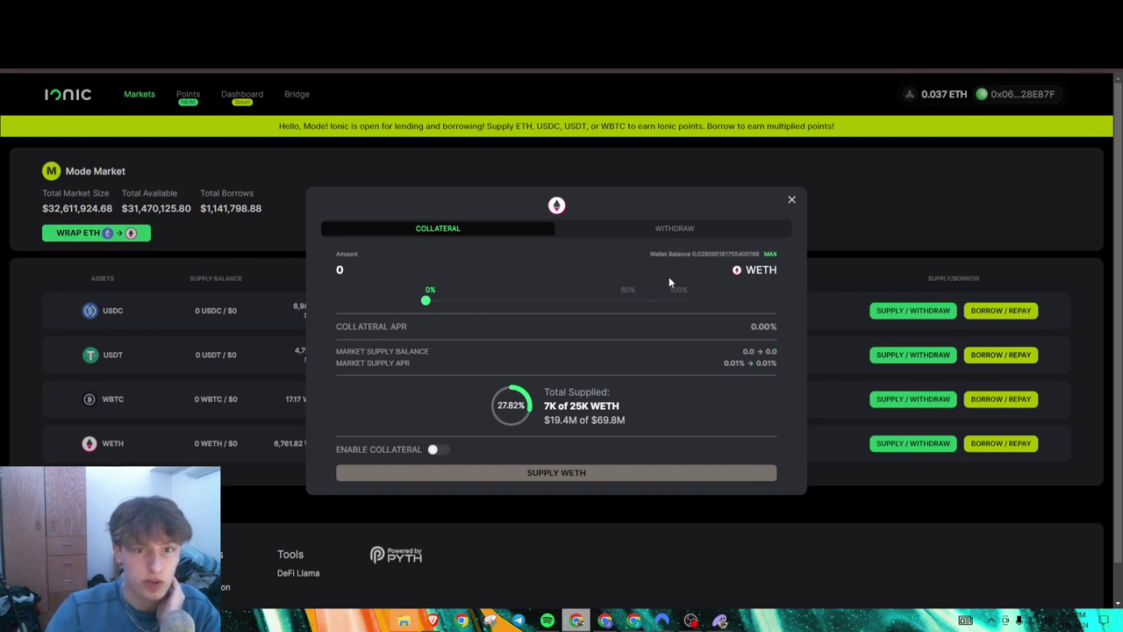
left_click(770, 256)
left_click_drag(467, 269, 353, 269)
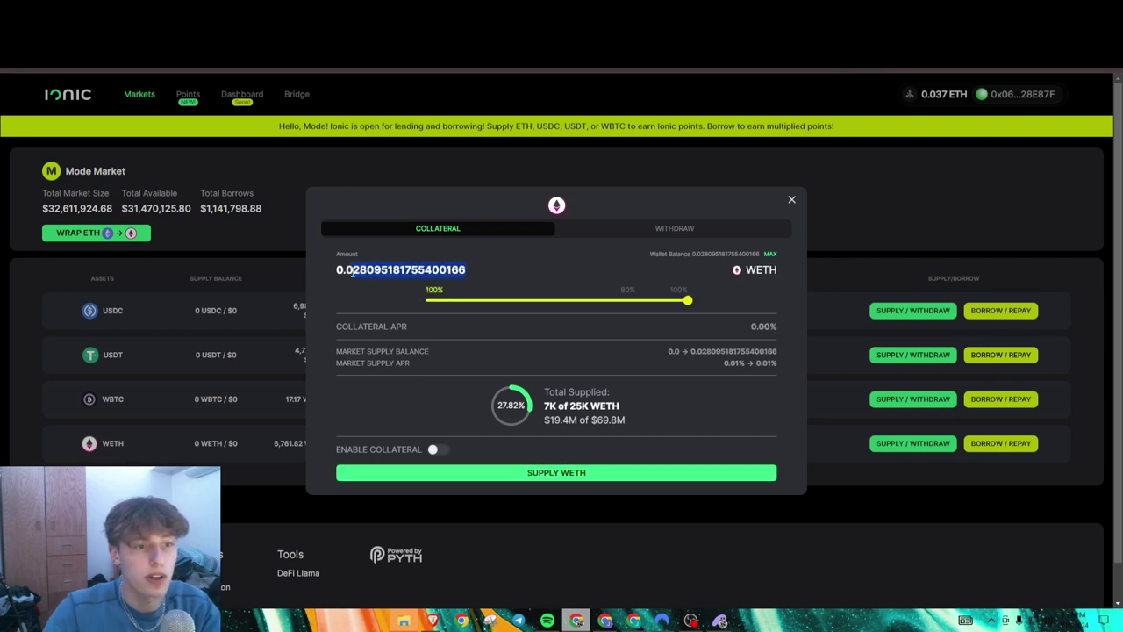
key("BackSpace")
type("1")
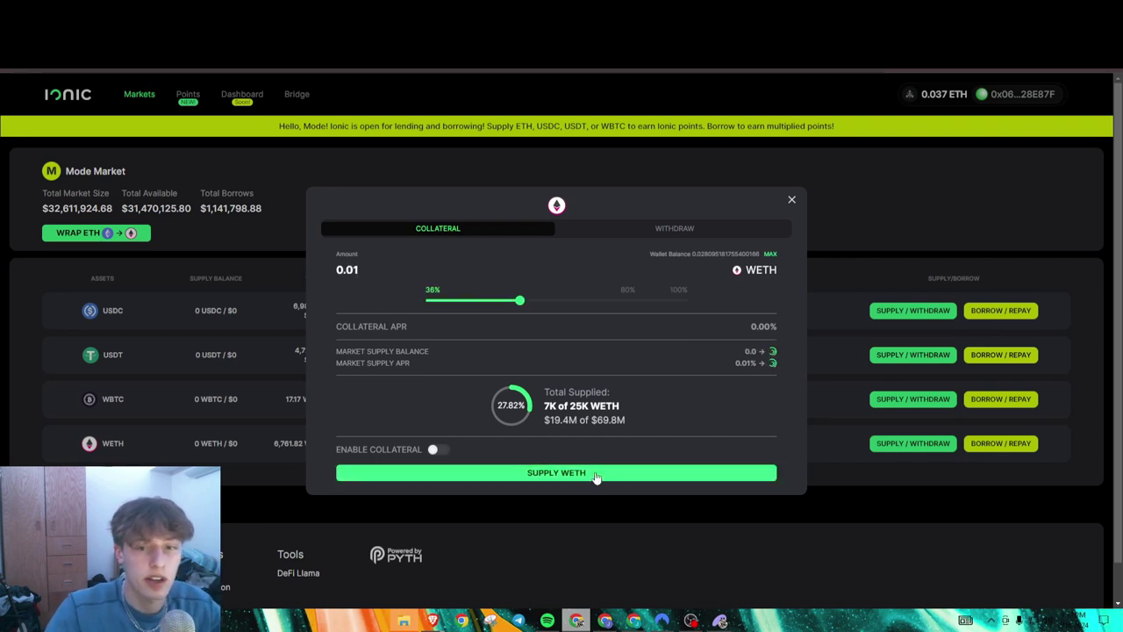
left_click(595, 474)
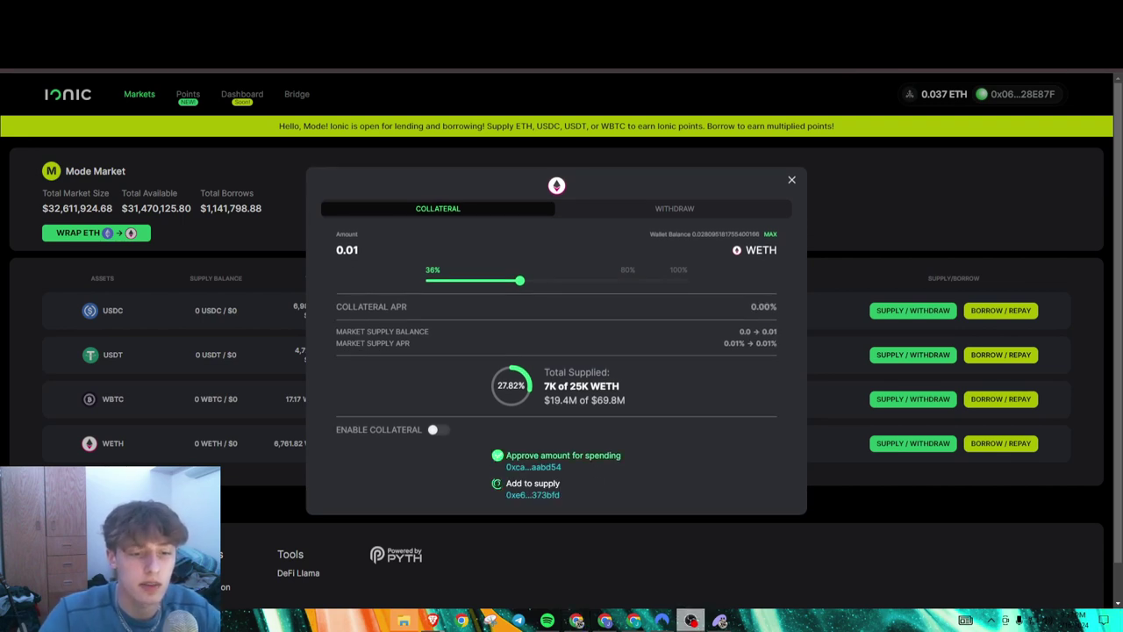
left_click(556, 505)
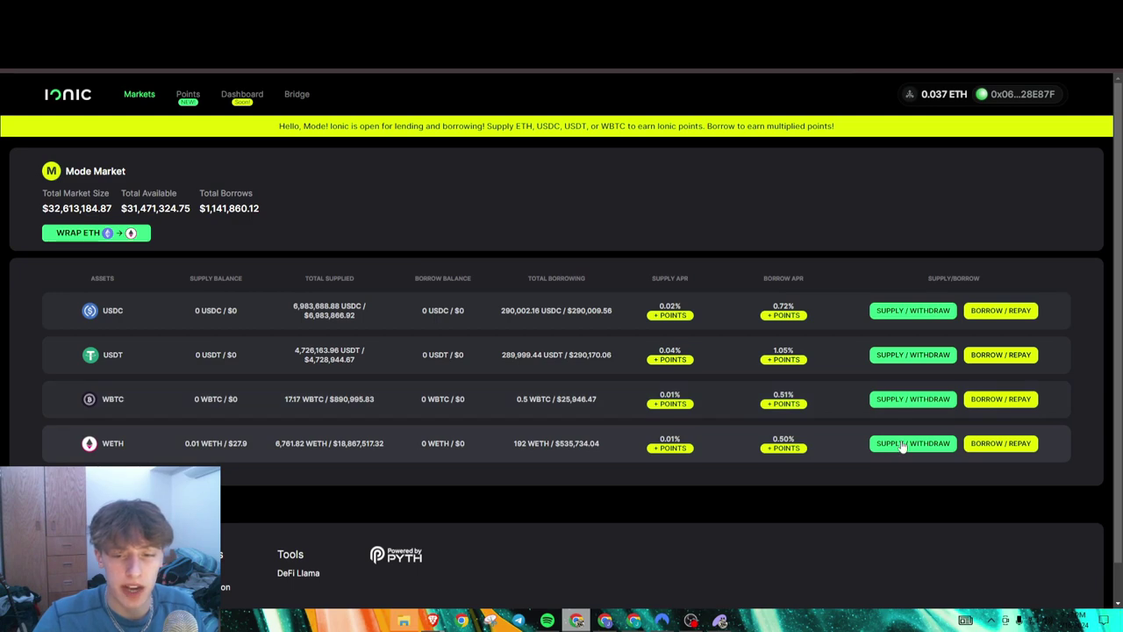
Step: Set the USDT supply amount to the maximum of 15.932637 and submit the supply
left_click(939, 360)
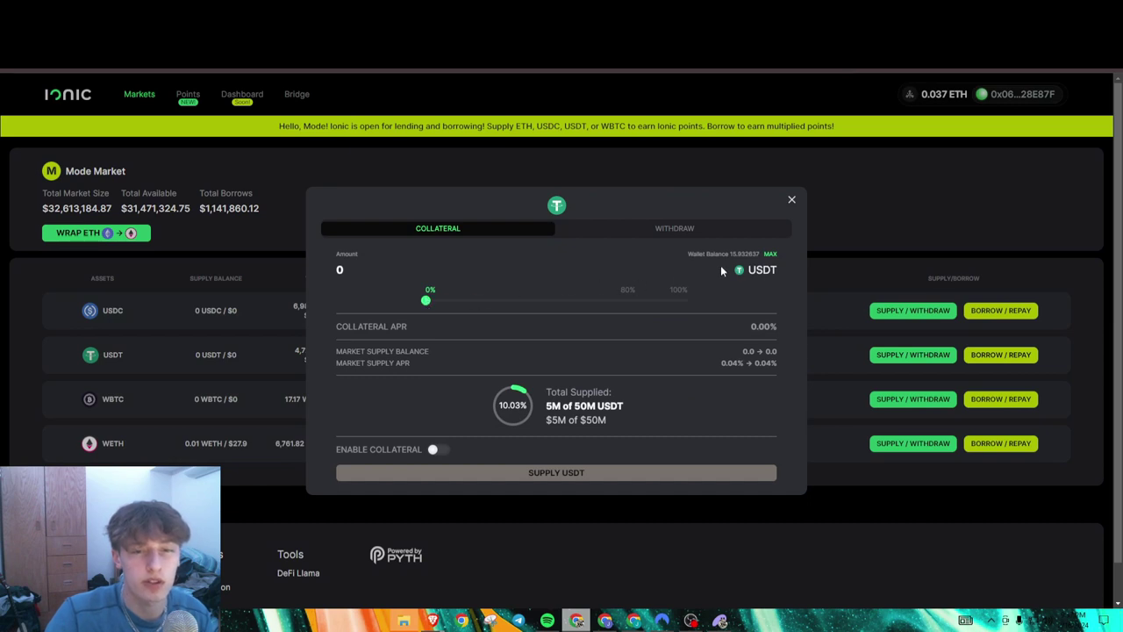
left_click(769, 255)
left_click(596, 474)
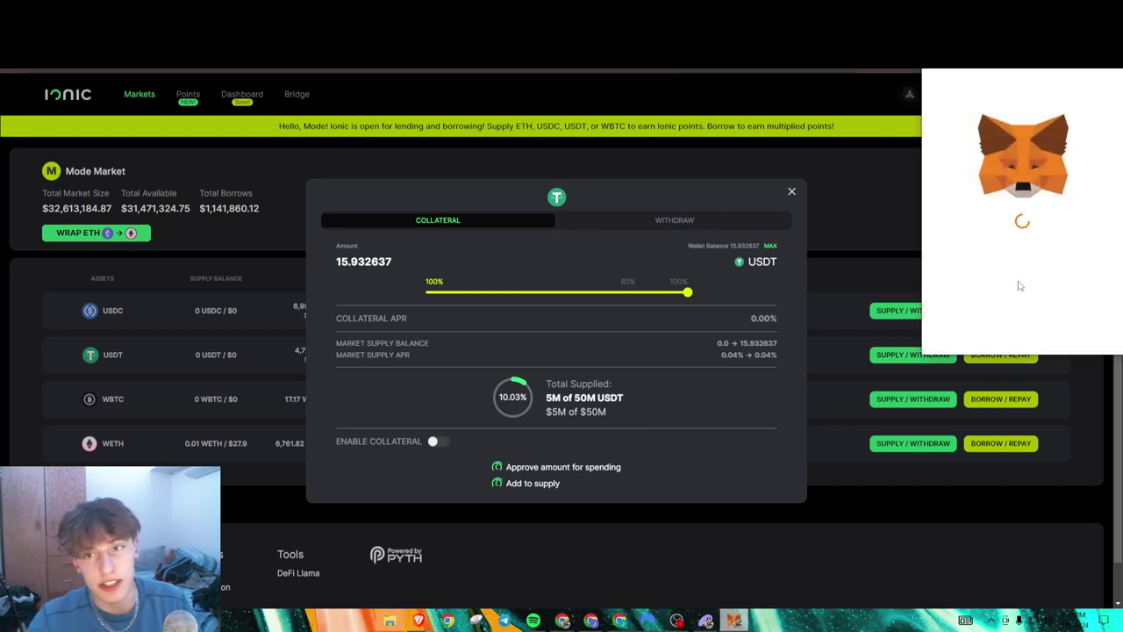
Step: Set MetaMask's USDT spending cap to the maximum, approve the spending and supply transactions, and close the supply dialog
scroll(1053, 263, "down", 2)
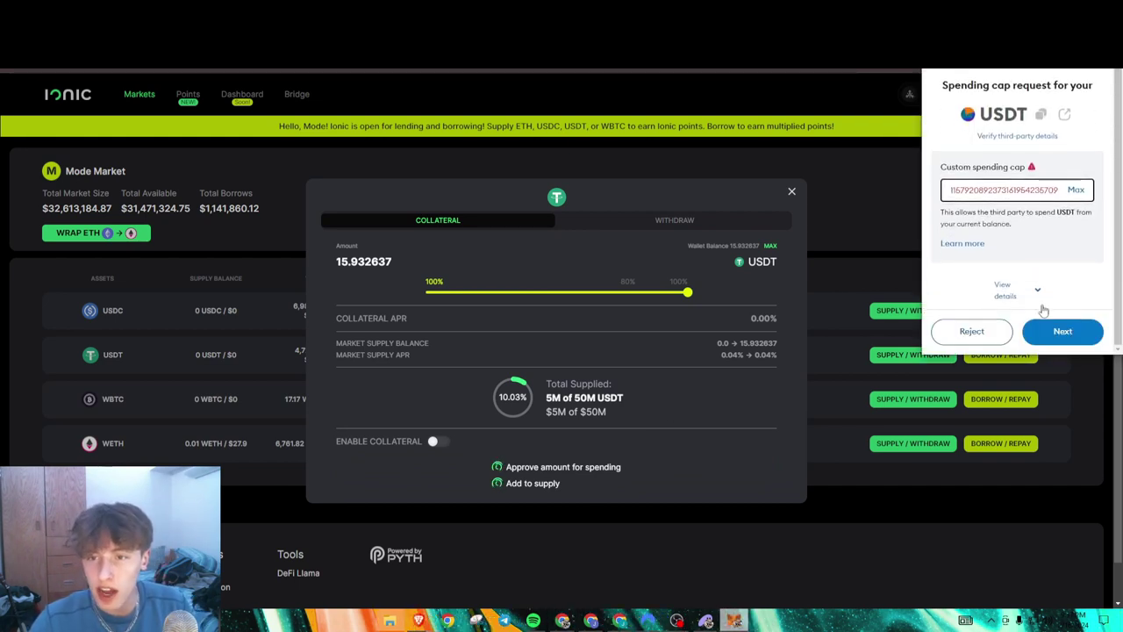
left_click(1075, 189)
left_click(1057, 331)
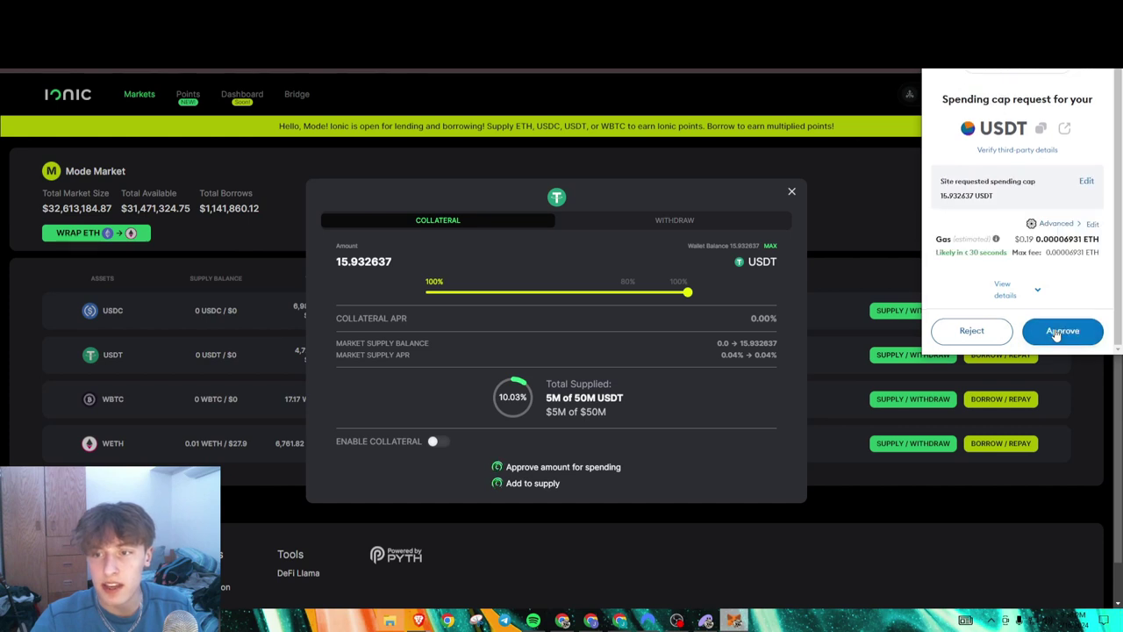
left_click(1060, 331)
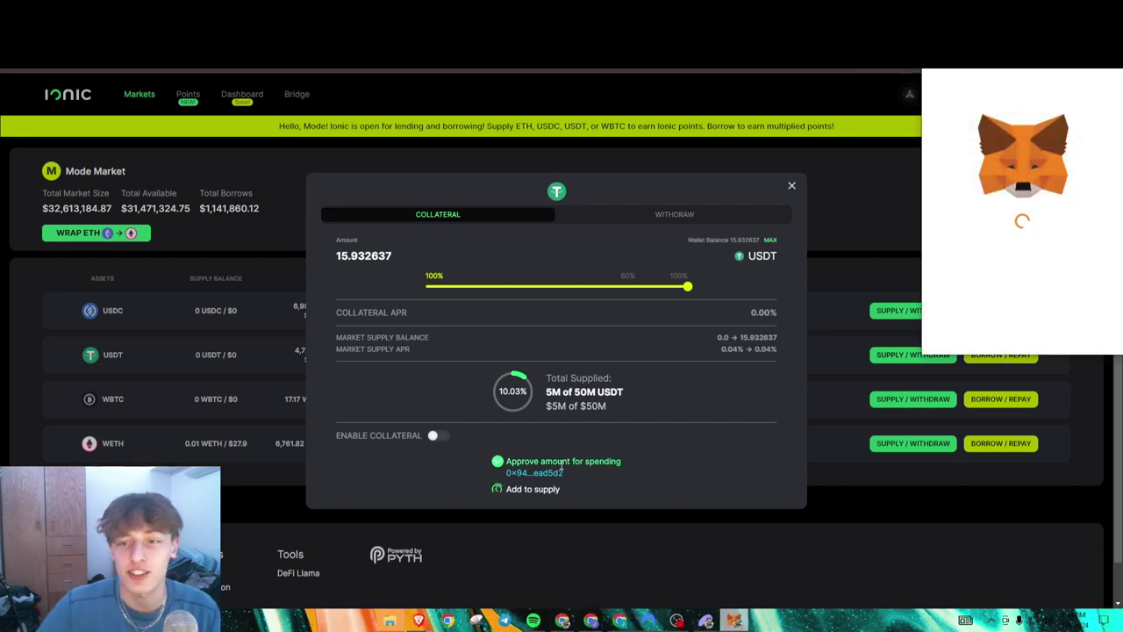
left_click(1067, 330)
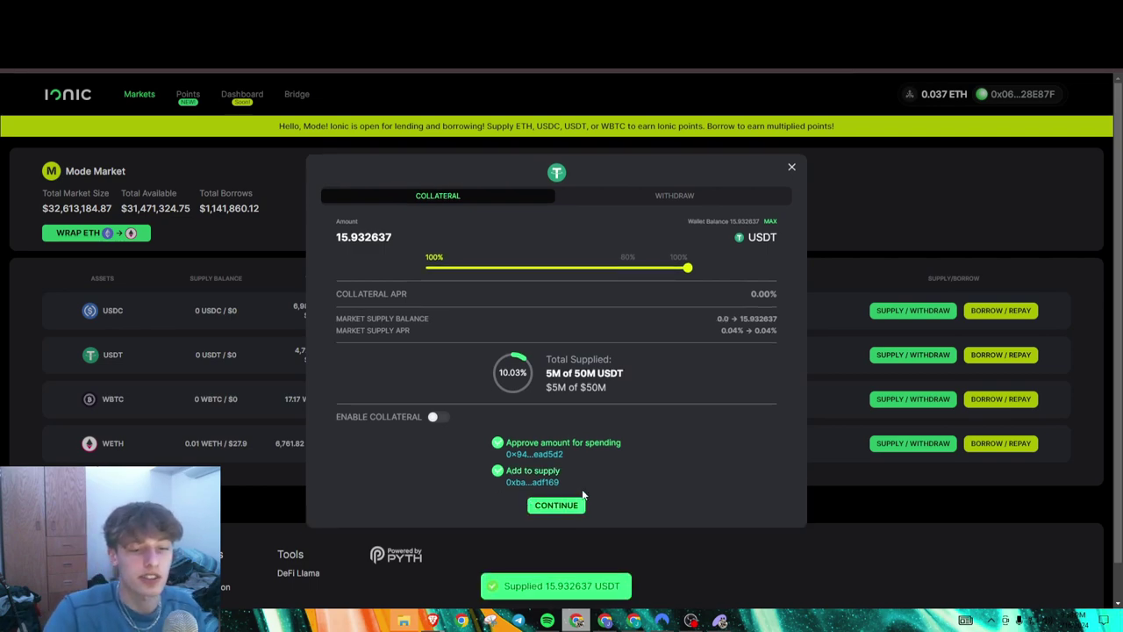
left_click(557, 506)
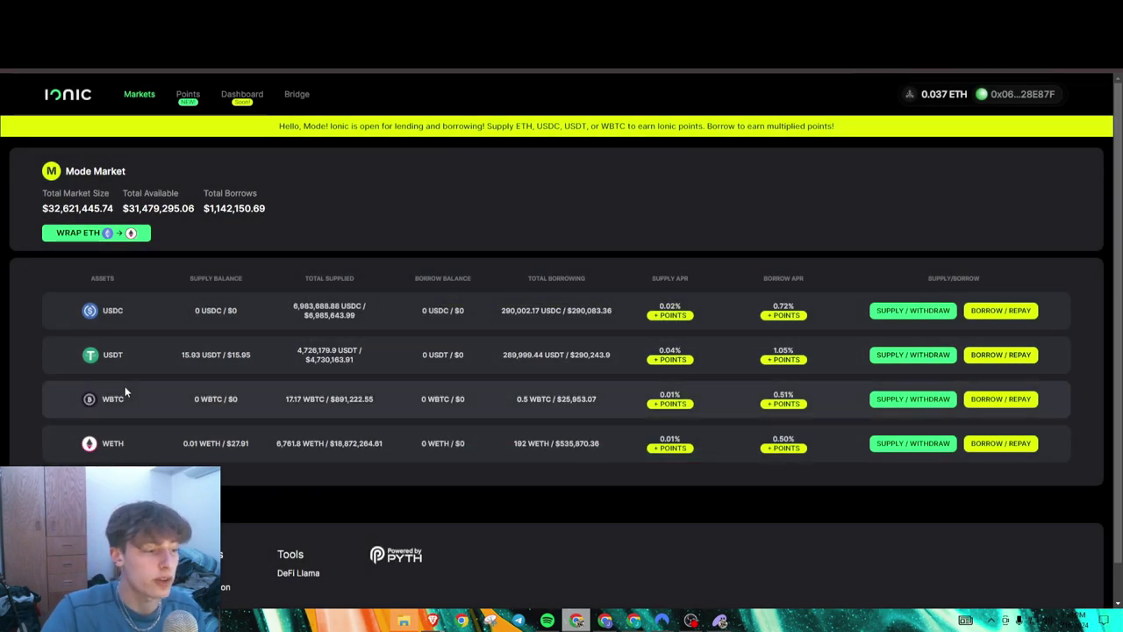
Step: Return to the Explore Ionic on Mode quest page and look over its tasks
key("ctrl+Tab")
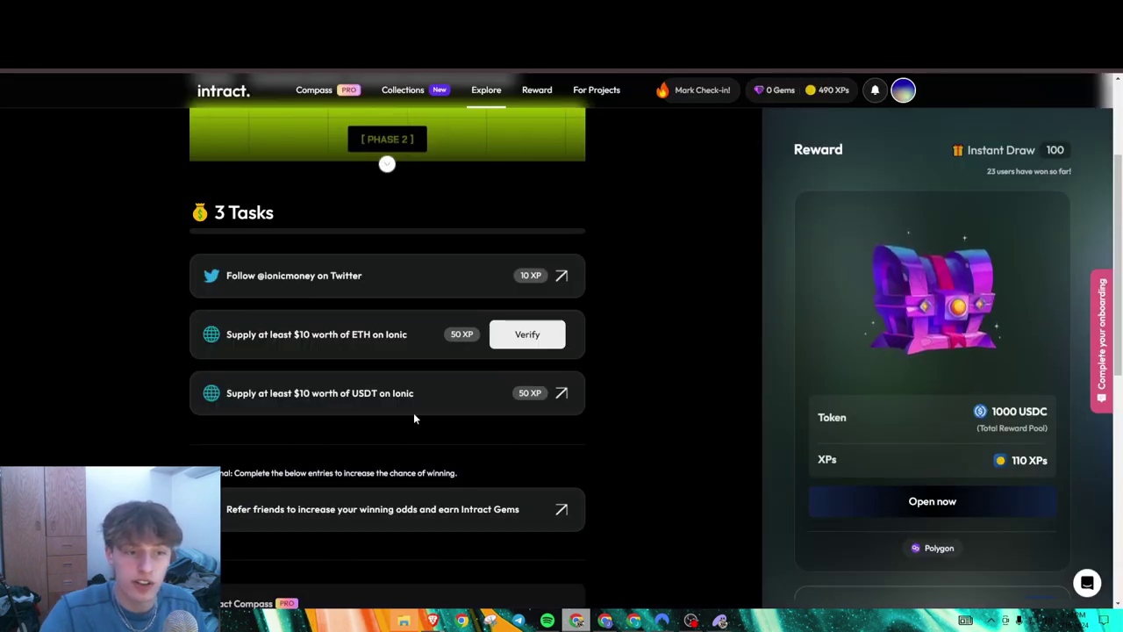
scroll(608, 365, "up", 1)
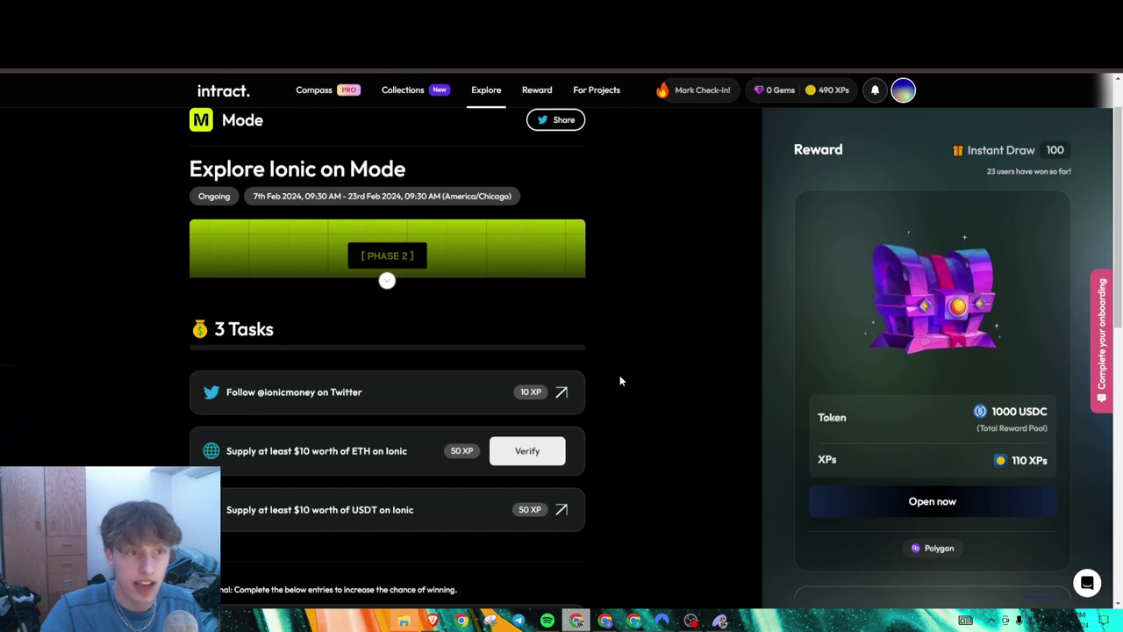
scroll(615, 381, "up", 1)
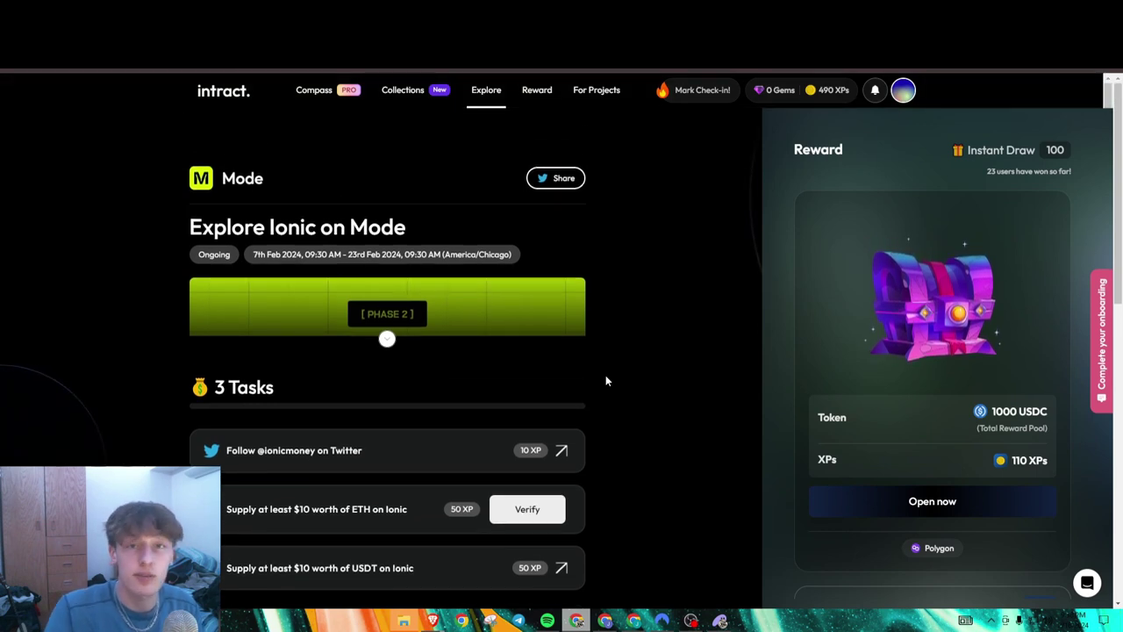